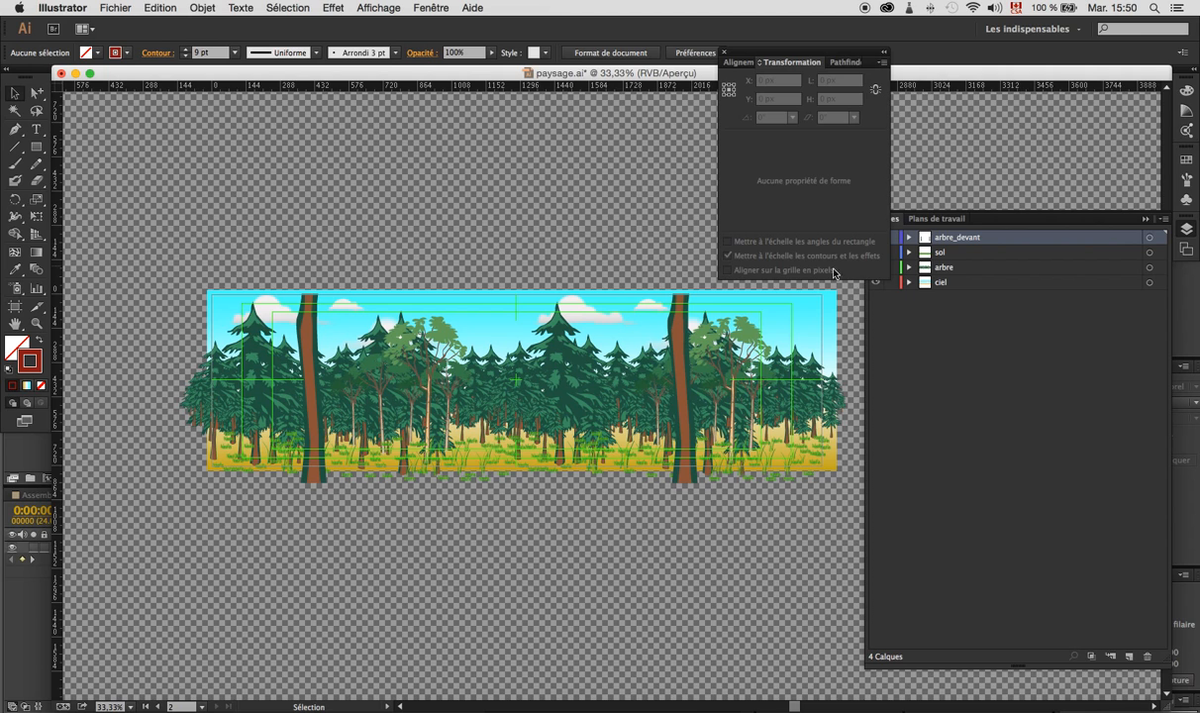
- Hide the arbre_devant, sol and arbre layers and make ciel the active layer
click(953, 318)
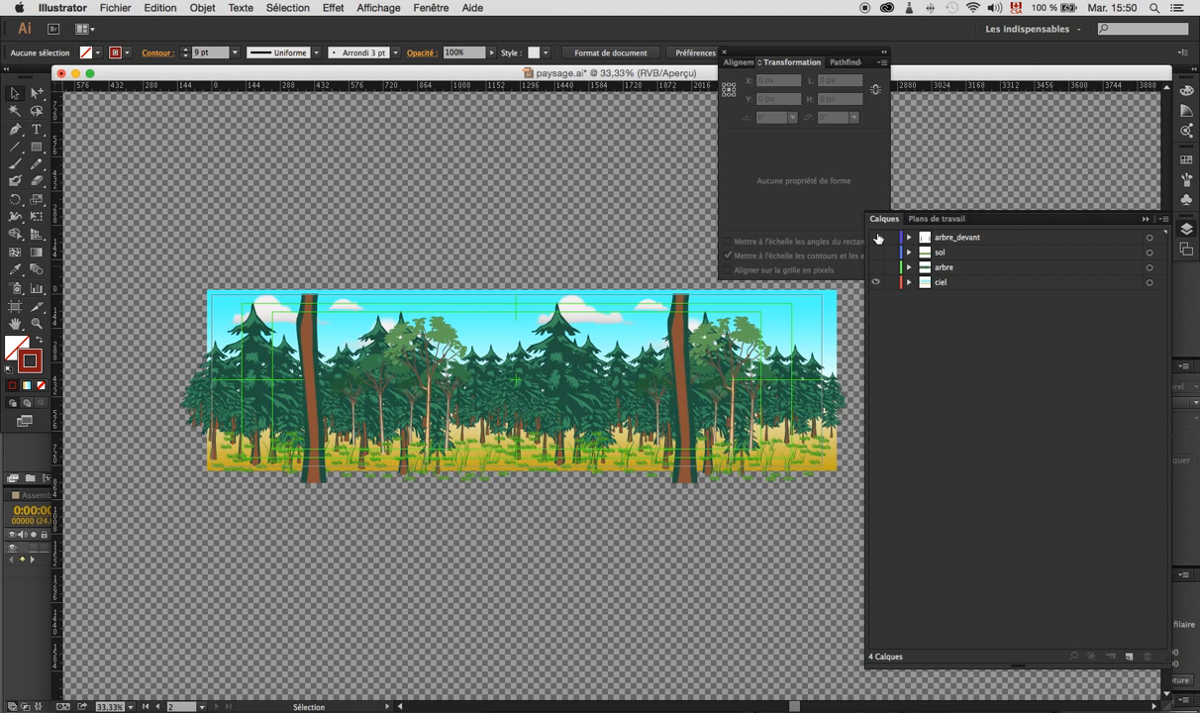
drag(875, 268, 877, 239)
click(894, 281)
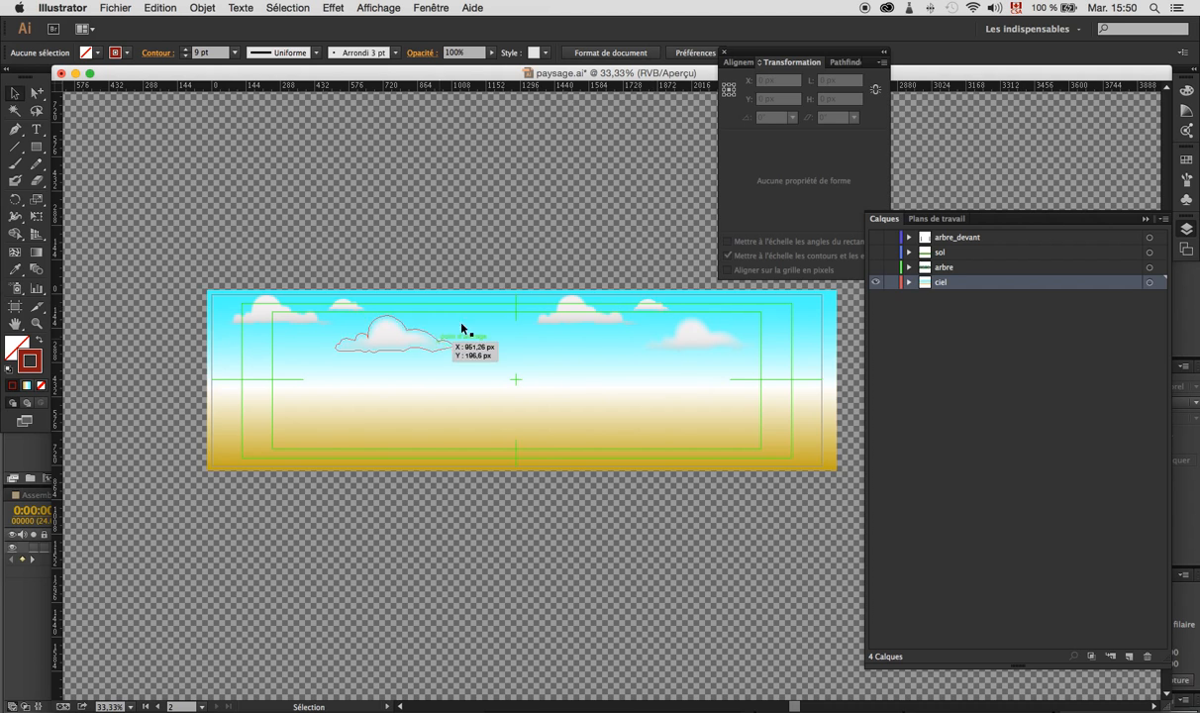
- Reveal the arbre, sol and arbre_devant layers one by one to review the scene, and hide them again
click(876, 267)
click(876, 254)
click(877, 239)
click(877, 239)
click(877, 253)
click(876, 268)
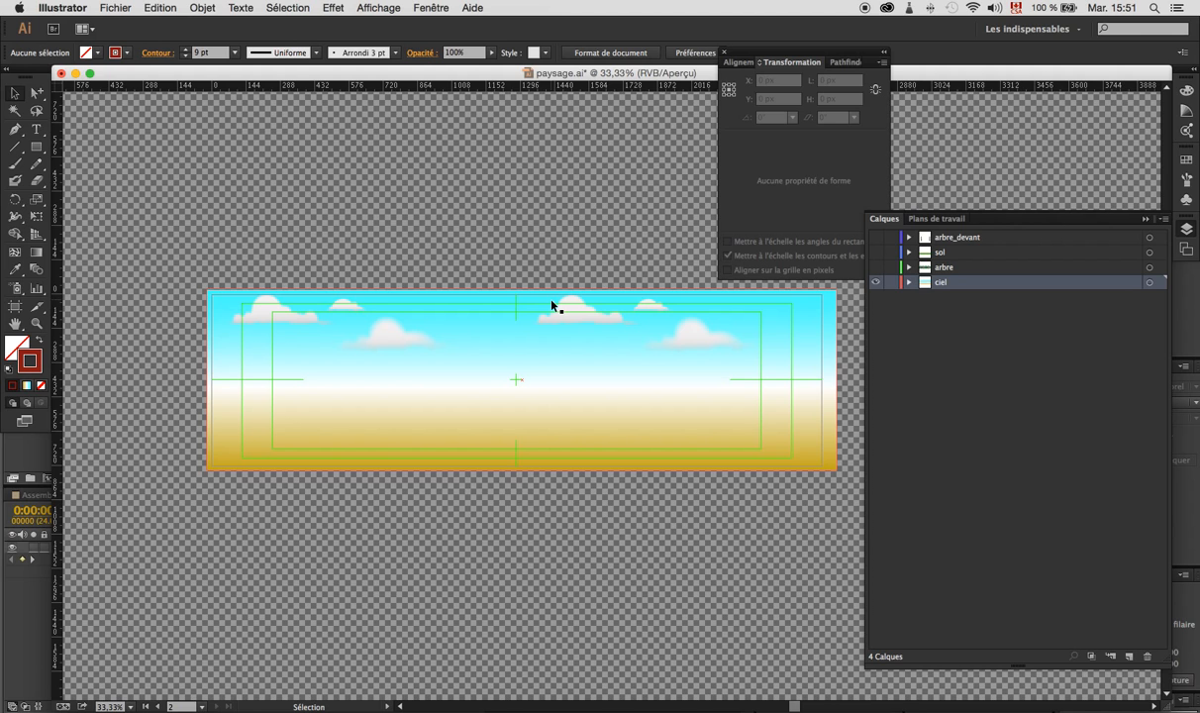
- Create a 1280 × 720 px rectangle on the ciel layer and align it over the artboard's left half
click(36, 146)
click(299, 246)
drag(104, 91, 213, 126)
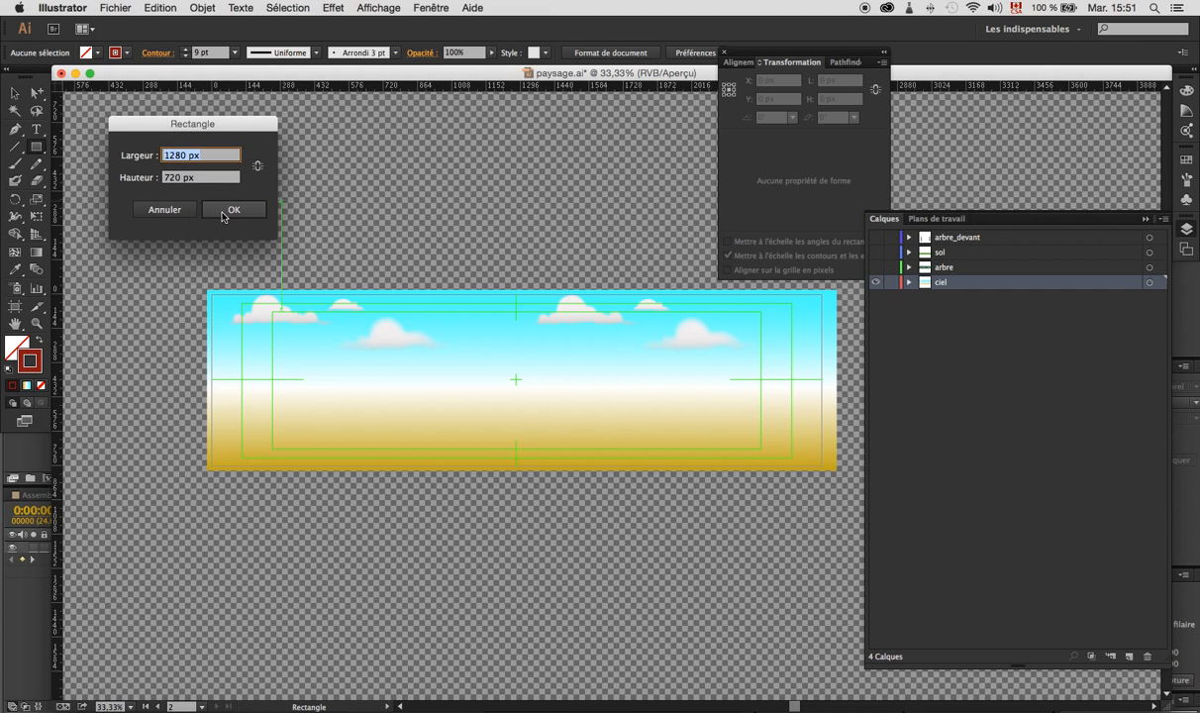
click(224, 216)
key(v)
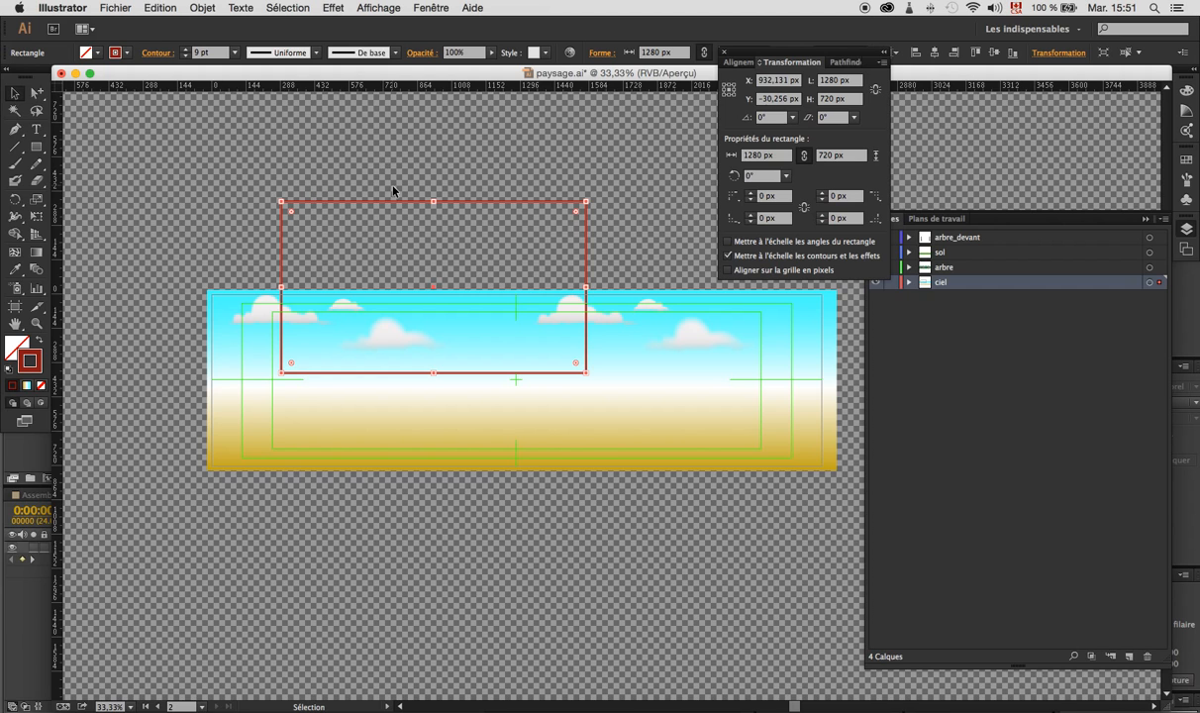
drag(393, 207, 252, 390)
- Delete the cloud group in the sky's right half and select the left clouds together with the rectangle
click(575, 185)
click(592, 314)
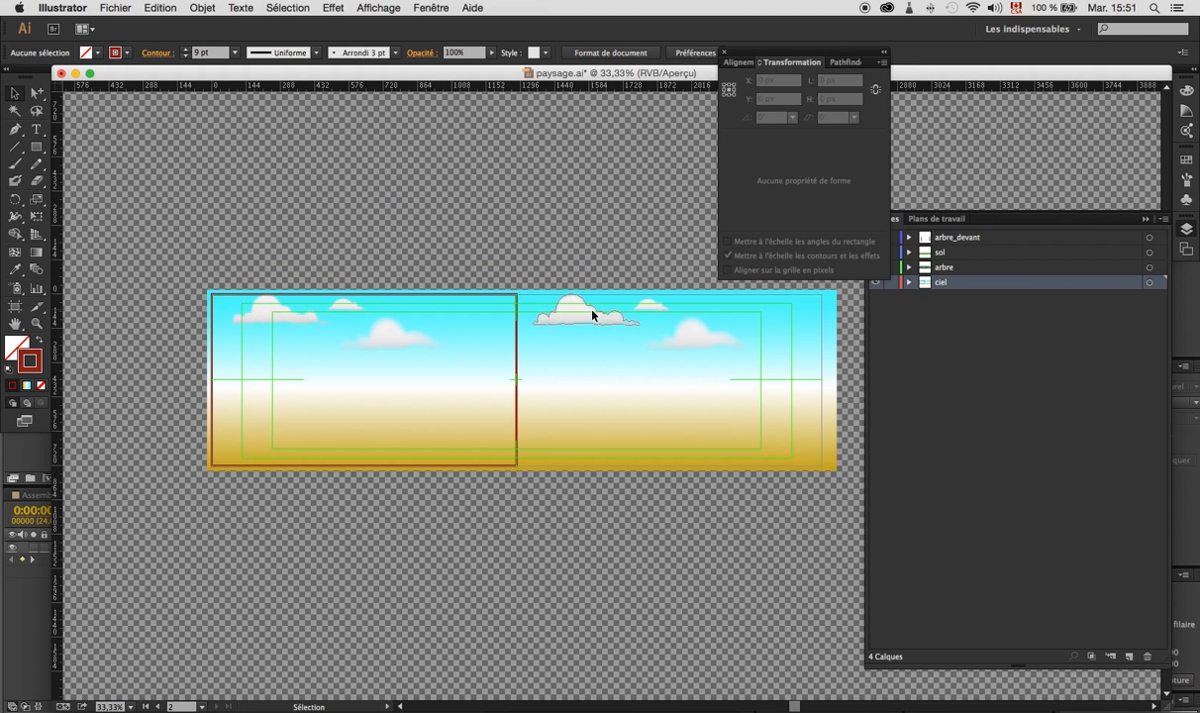
key(Delete)
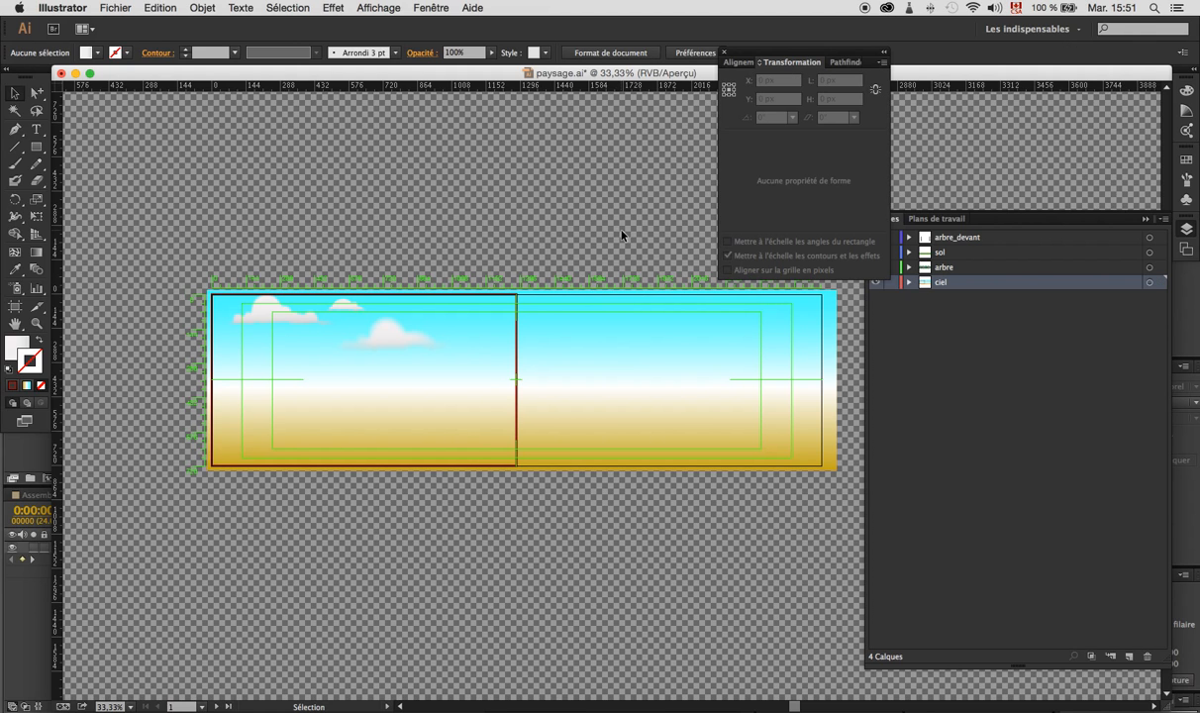
click(268, 322)
shift+click(516, 341)
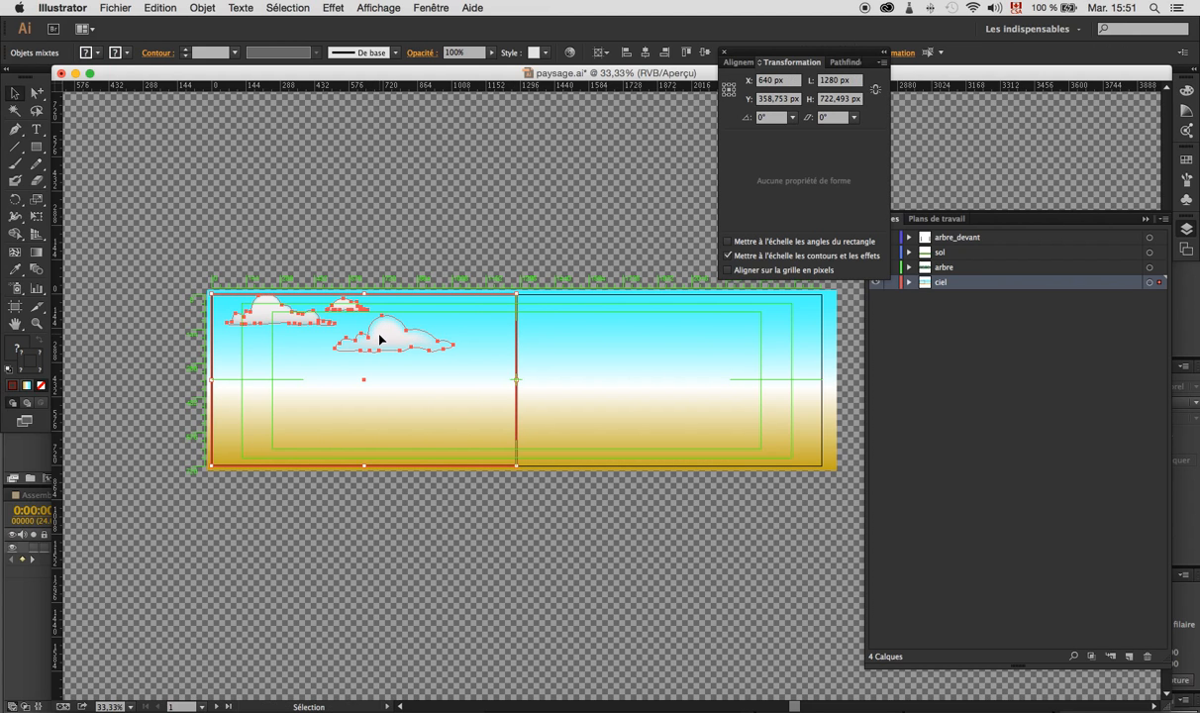
- Undo the cloud deletion, realign the rectangle over the artboard's left half and add the left clouds to the selection
key(super+z)
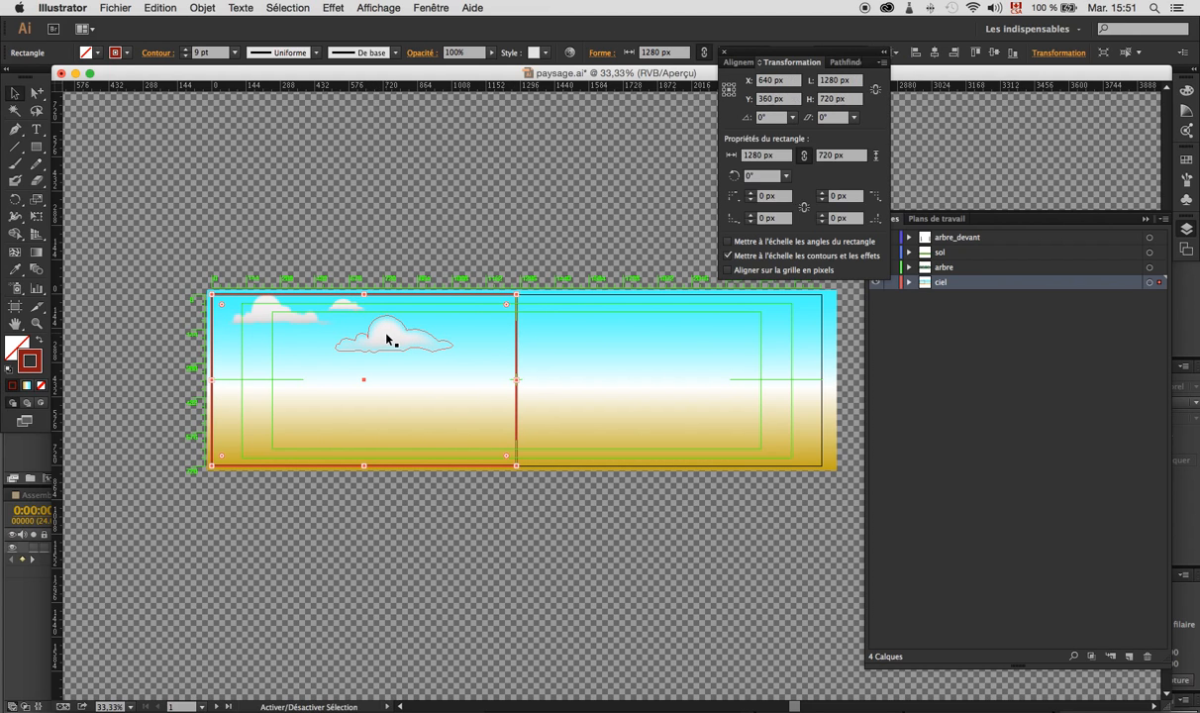
key(super+z)
key(v)
drag(388, 346, 461, 251)
drag(400, 206, 327, 307)
shift+click(341, 319)
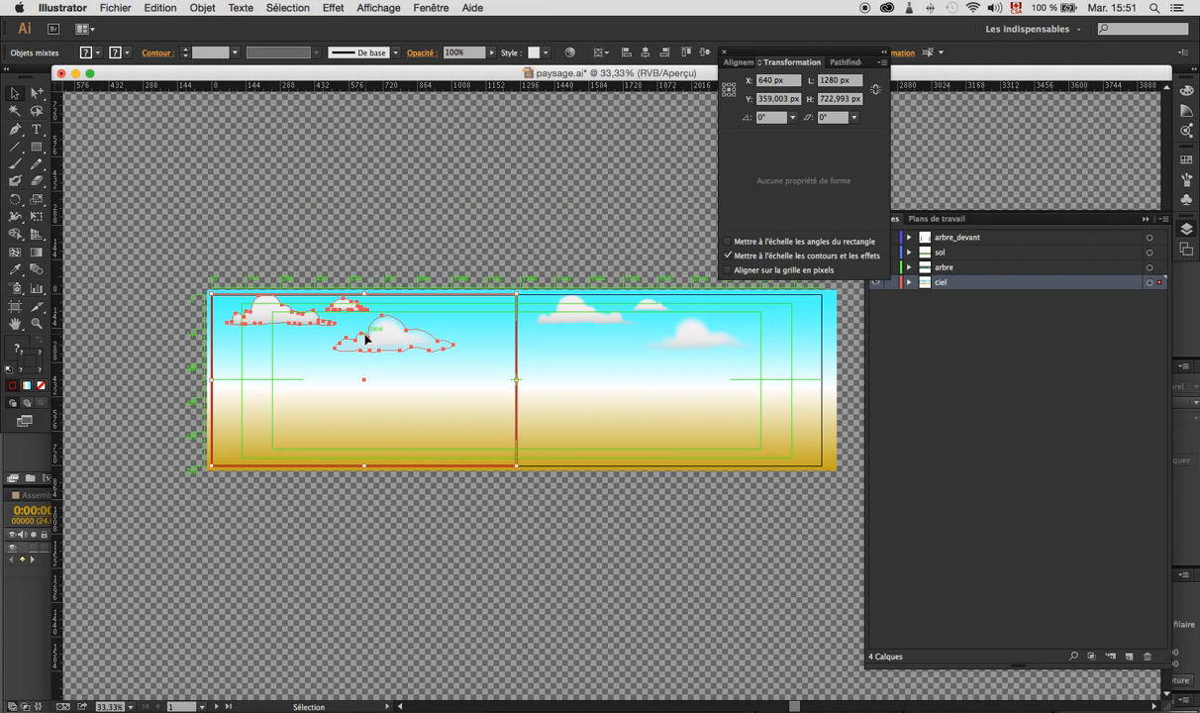
- Delete the cloud group from the right half of the sky
drag(525, 274, 757, 386)
click(615, 225)
click(585, 310)
key(Delete)
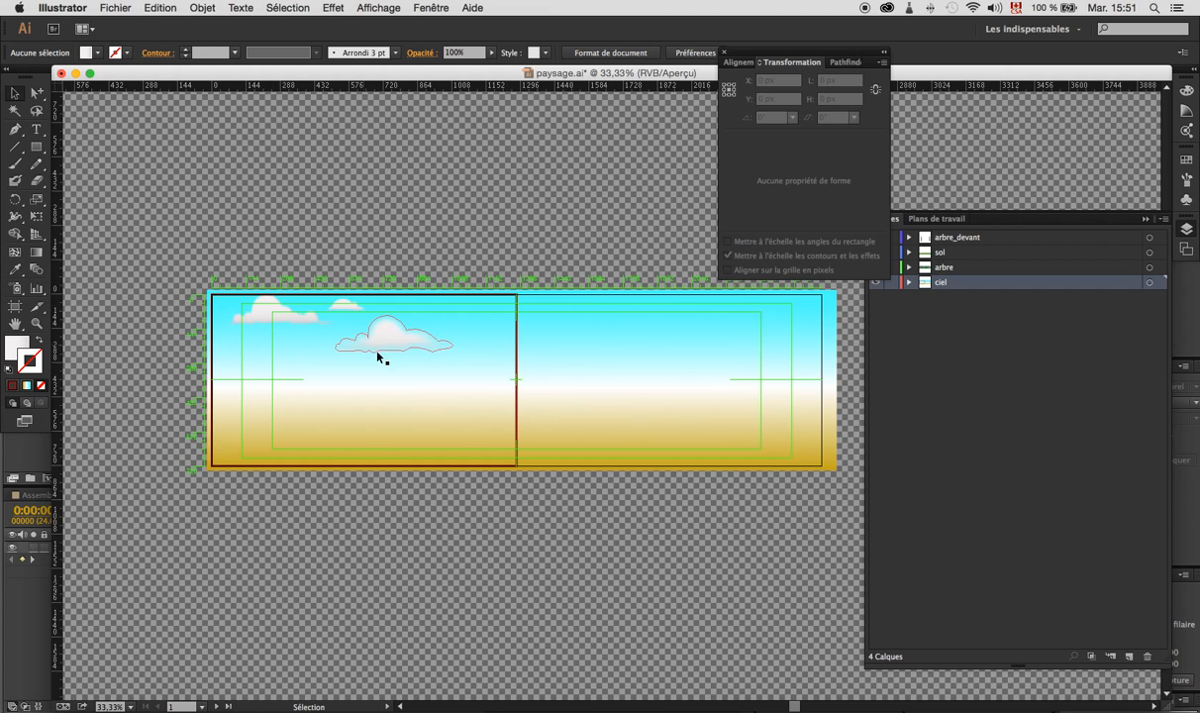
- Duplicate the left cloud group together with the rectangle onto the artboard's right half, centred at X 1920 px
click(363, 325)
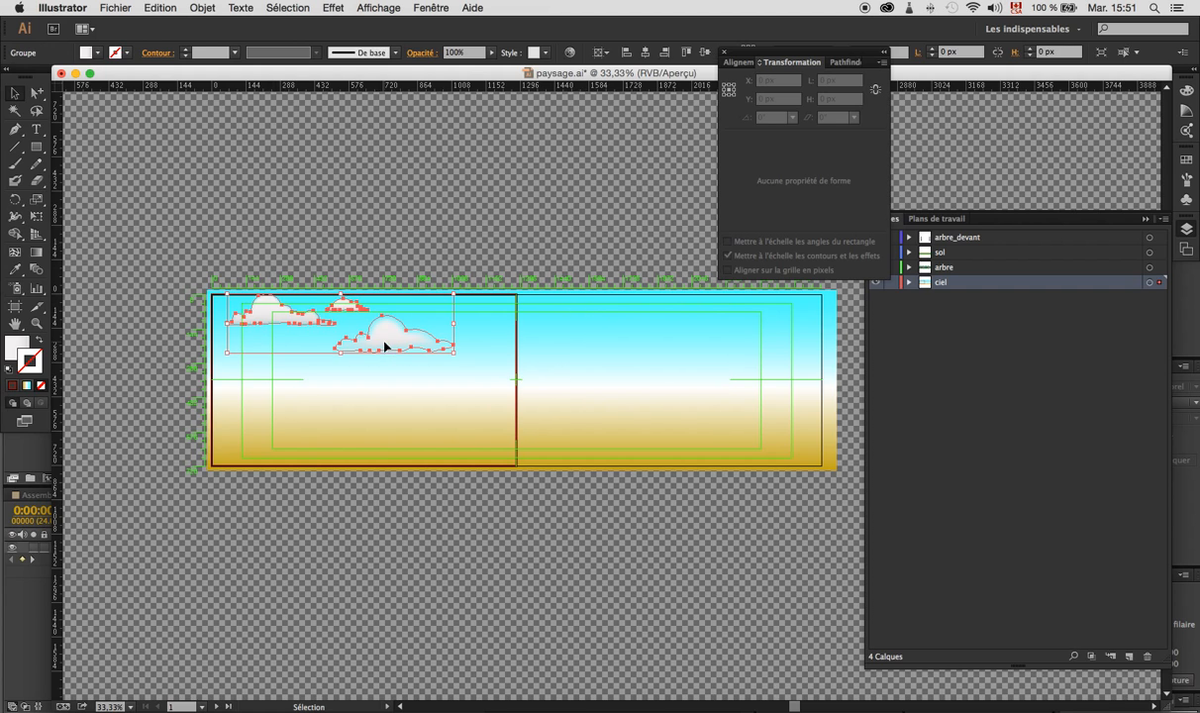
click(516, 352)
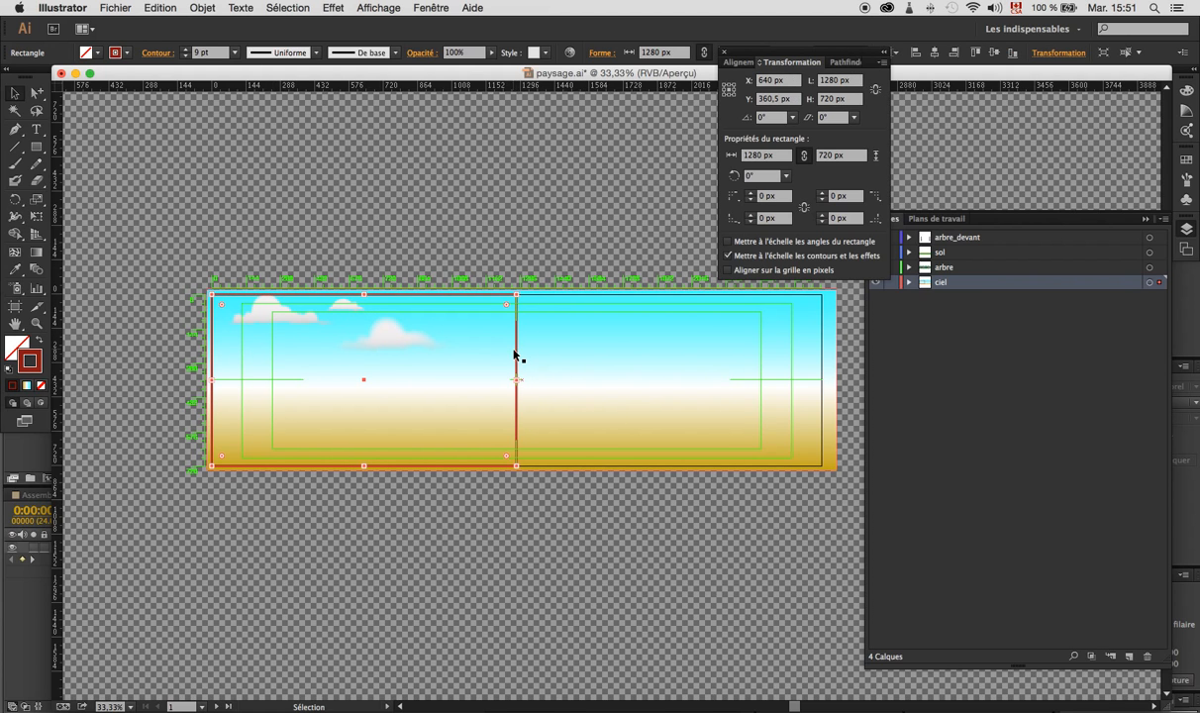
shift+click(388, 340)
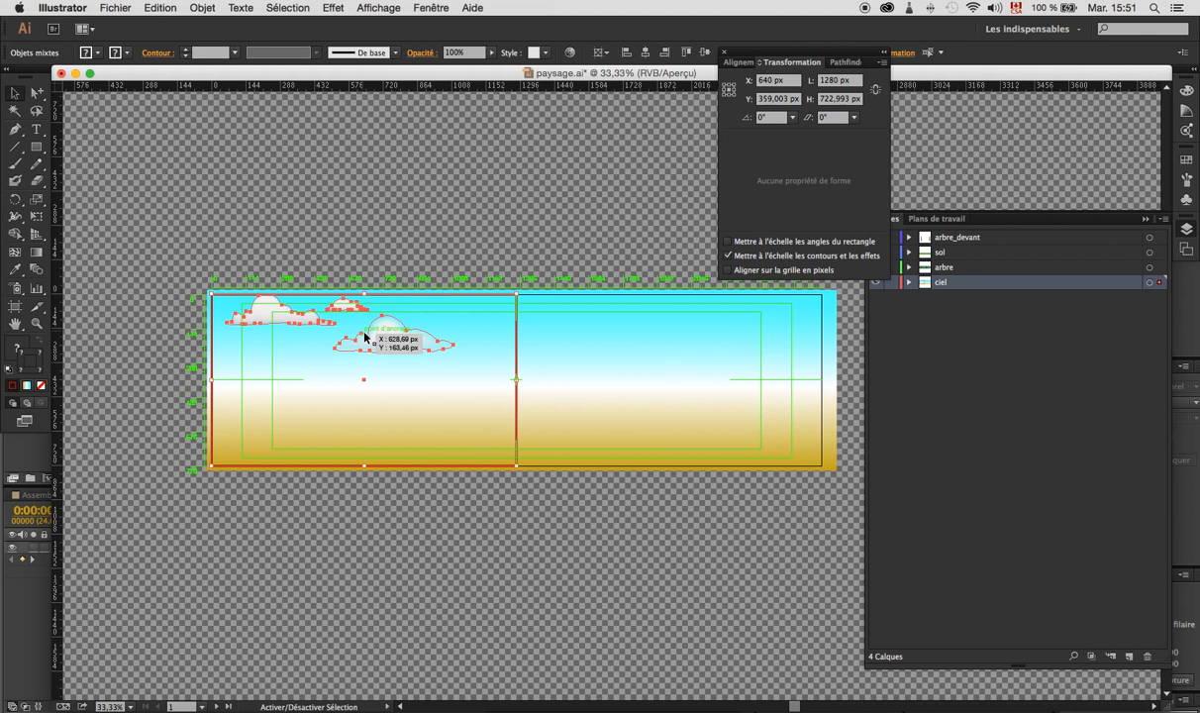
drag(386, 342, 689, 352)
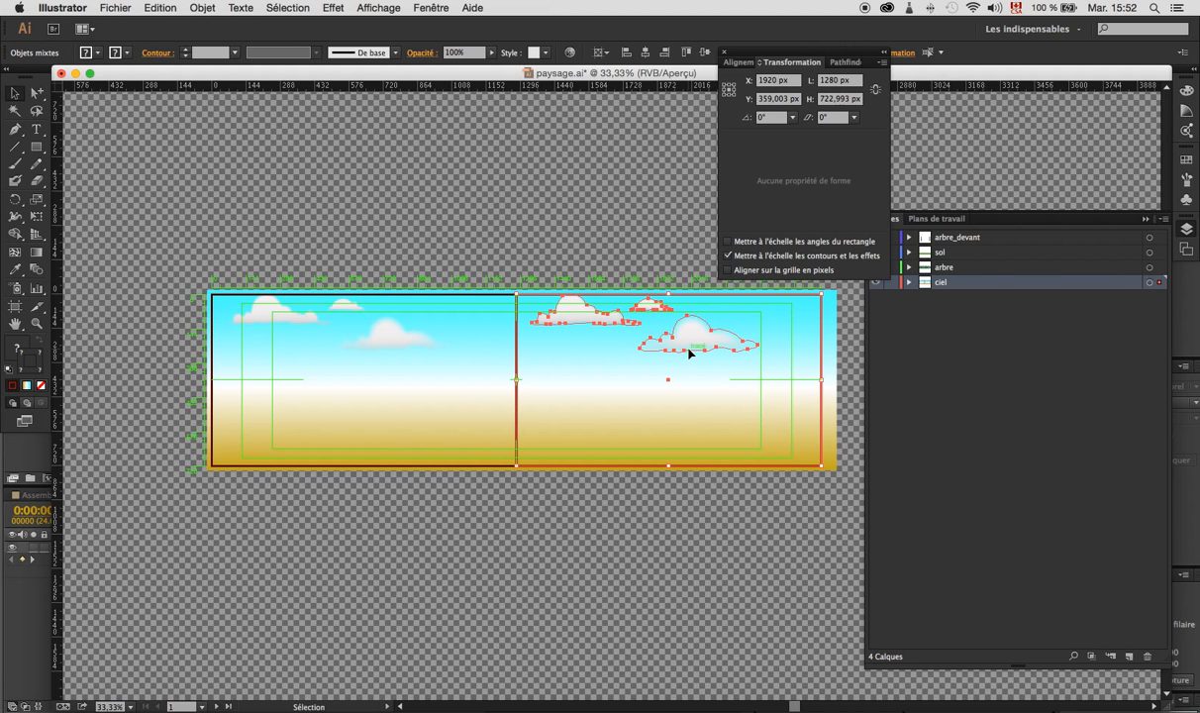
click(606, 259)
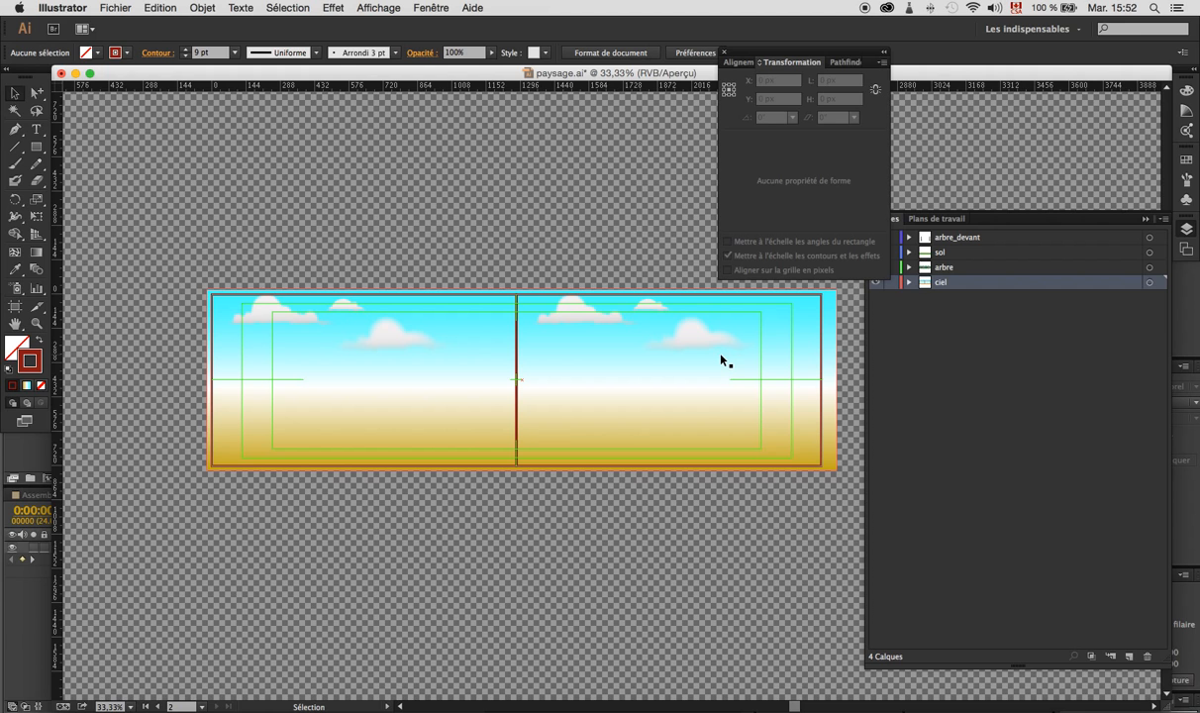
- Switch to After Effects, open the paysage composition and re-enable display refreshing
key(super+Tab)
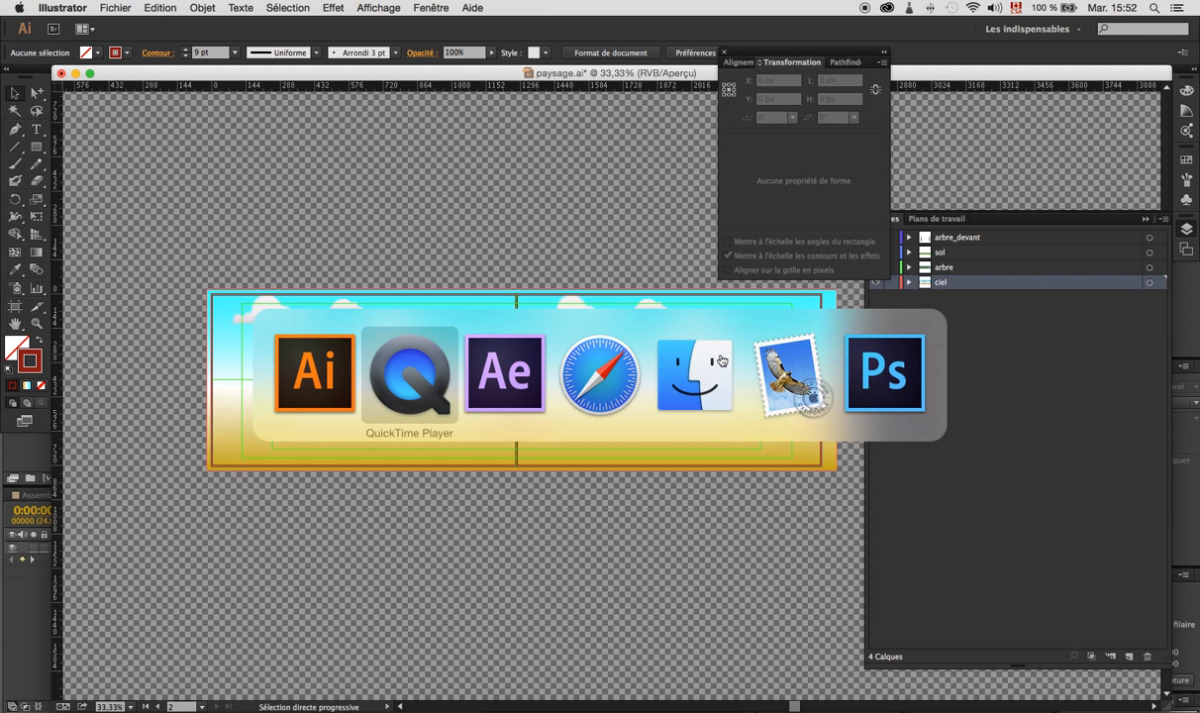
key(super+Tab)
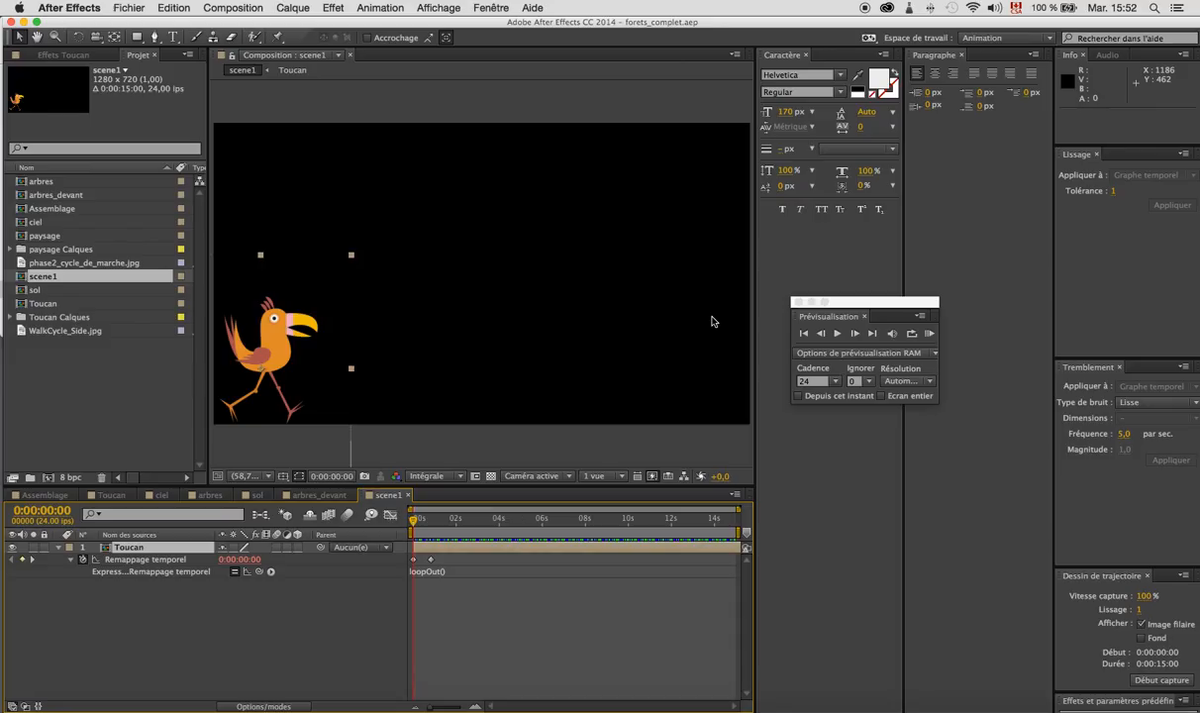
click(20, 238)
double_click(19, 241)
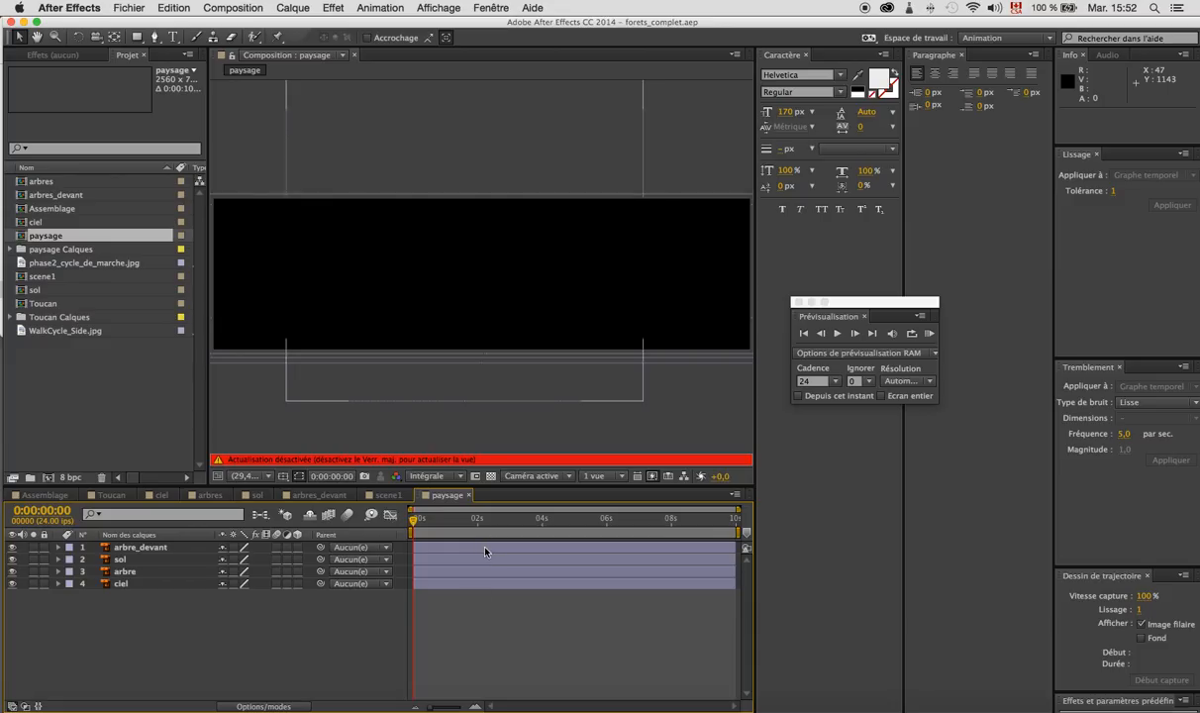
key(Caps_Lock)
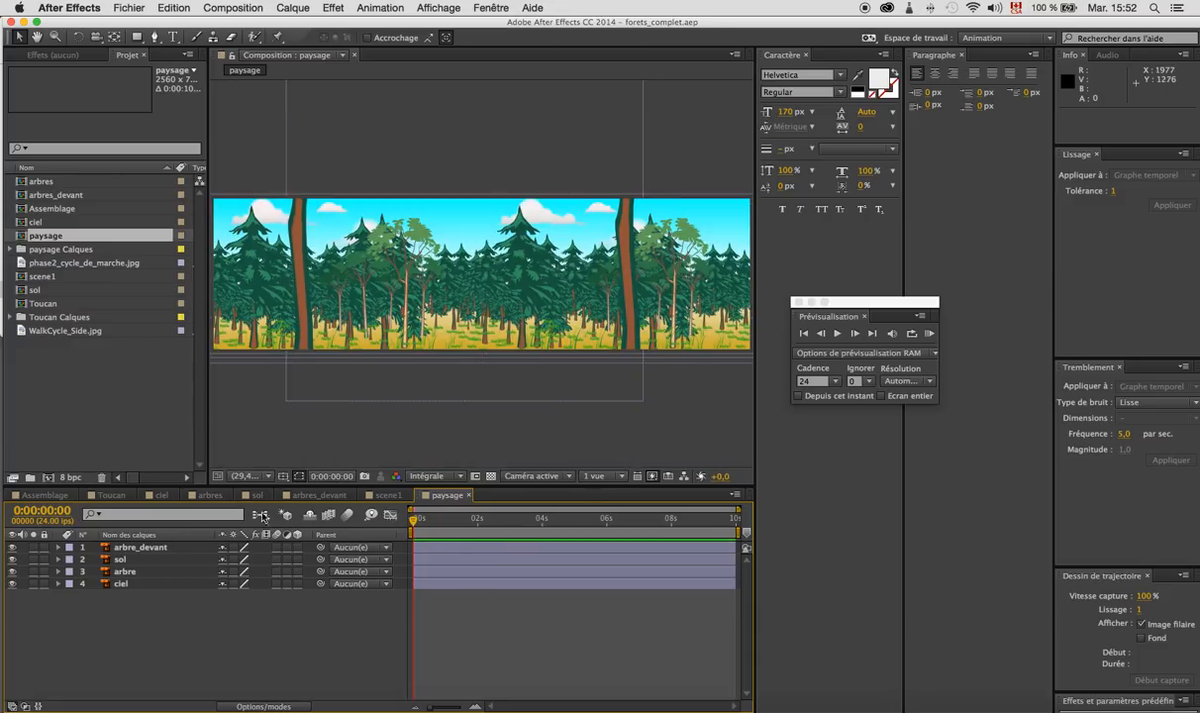
- Hide the arbre_devant, sol and arbre layers in the paysage composition and select the ciel layer
mouse_move(419, 525)
mouse_down()
mouse_move(570, 538)
mouse_move(407, 536)
mouse_up()
drag(12, 547, 12, 572)
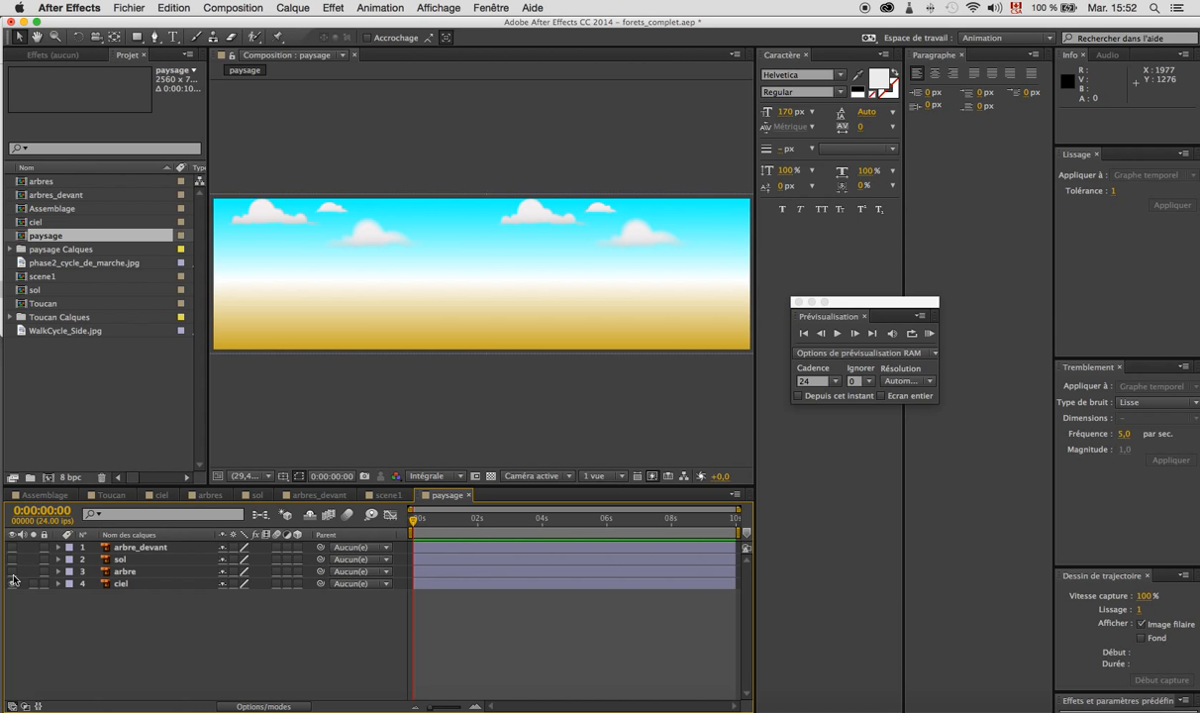
click(104, 584)
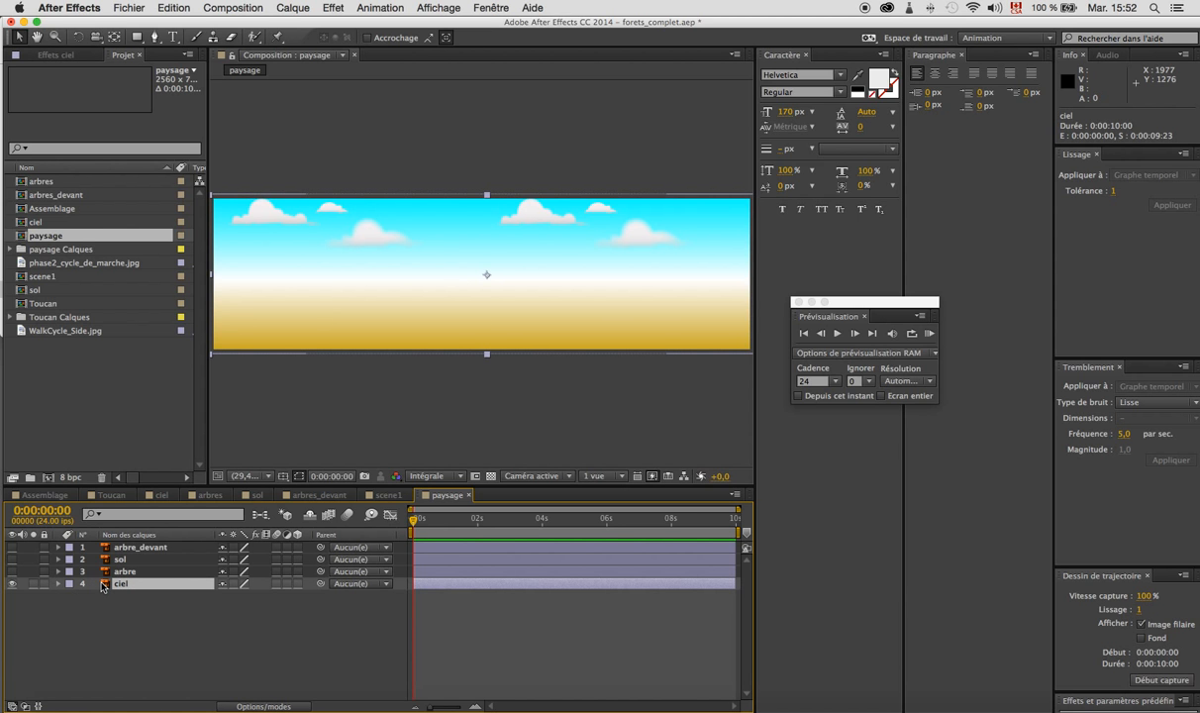
- Switch to Illustrator, save paysage.ai with the guide rectangles and return to After Effects
key(super+Tab)
key(super)
key(super+s)
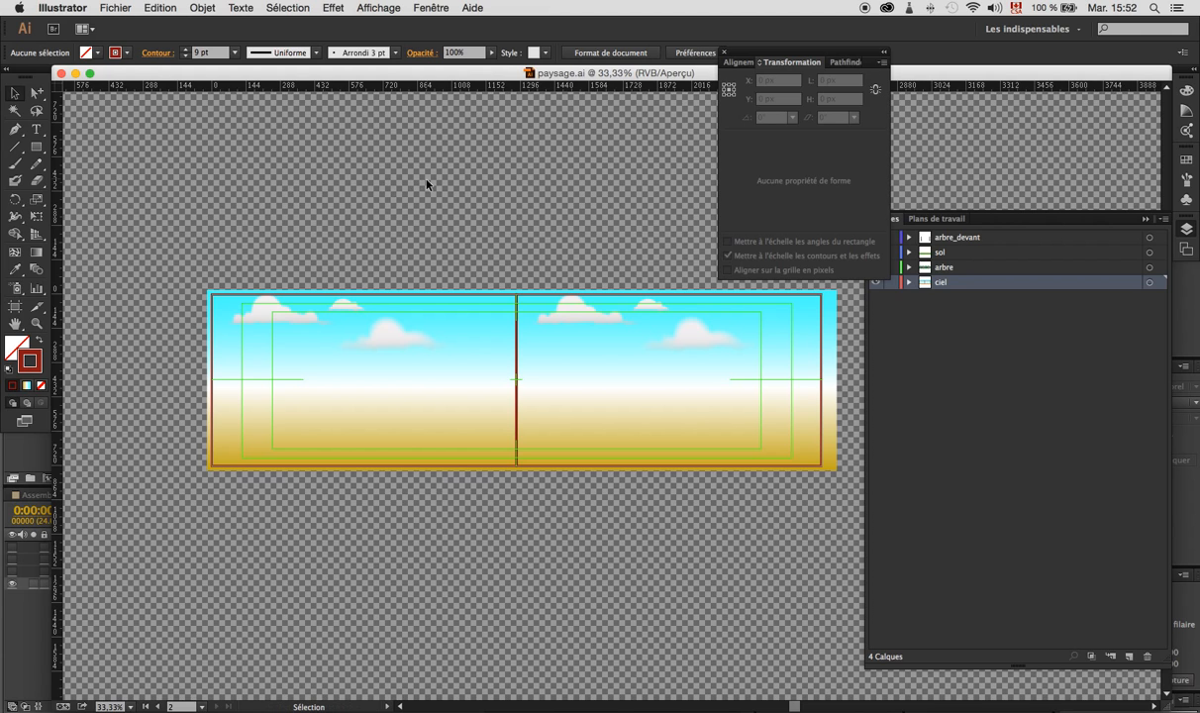
key(super)
key(super+Tab)
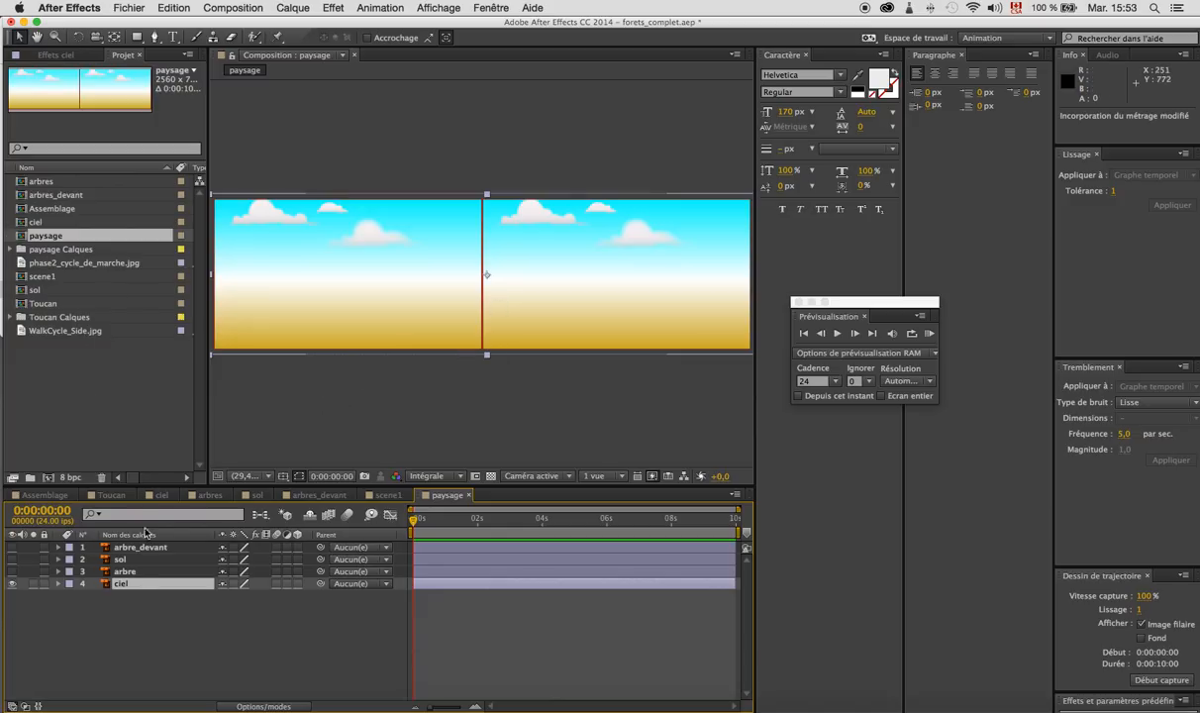
- Open the ciel composition and scrub from its beginning to 0:00:09:08 to compare the rectangle frames at both ends
double_click(22, 222)
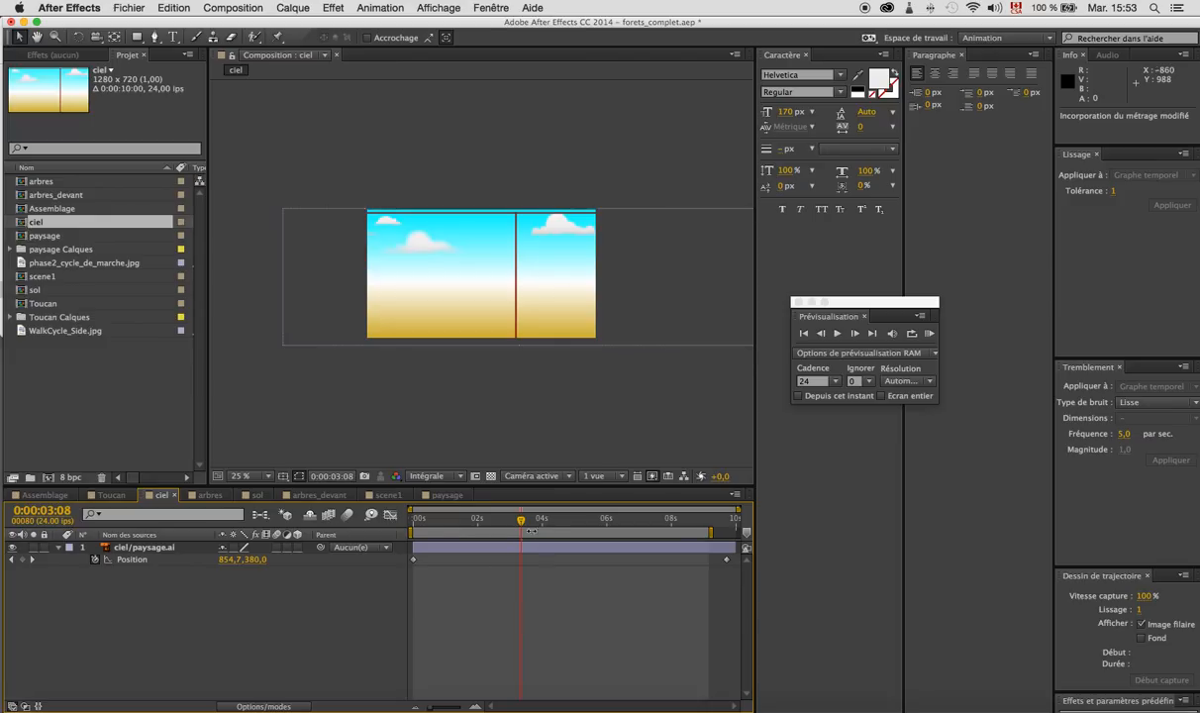
drag(521, 519, 415, 545)
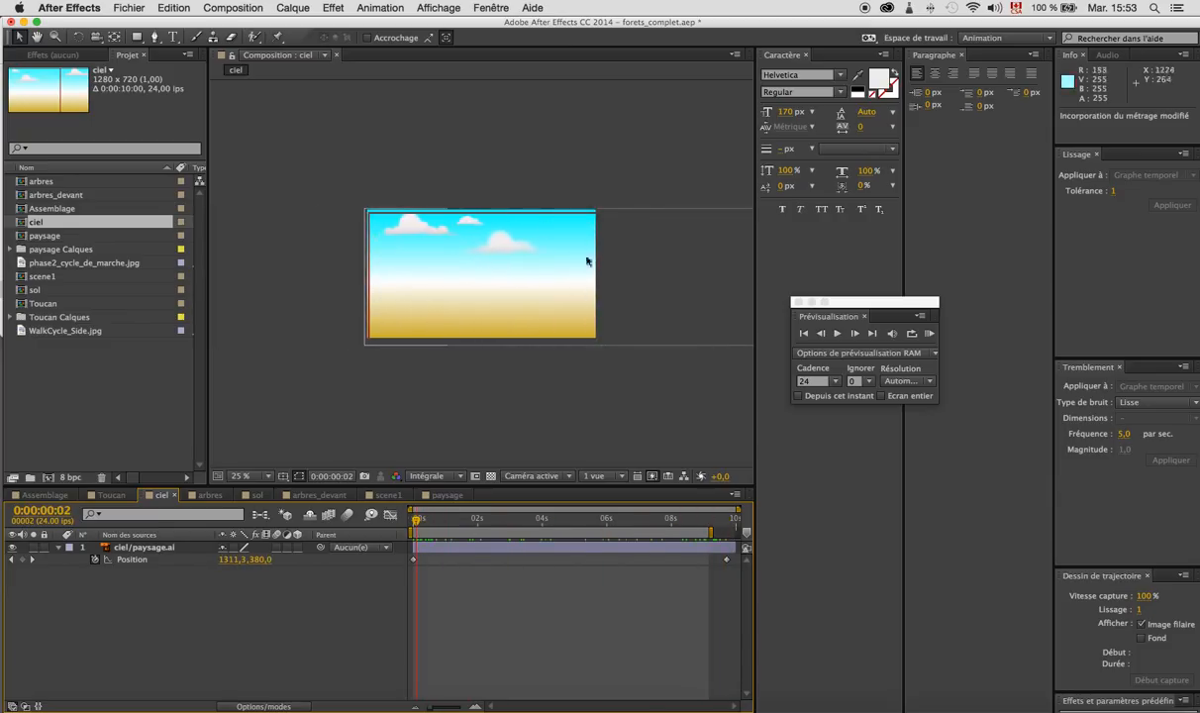
click(416, 522)
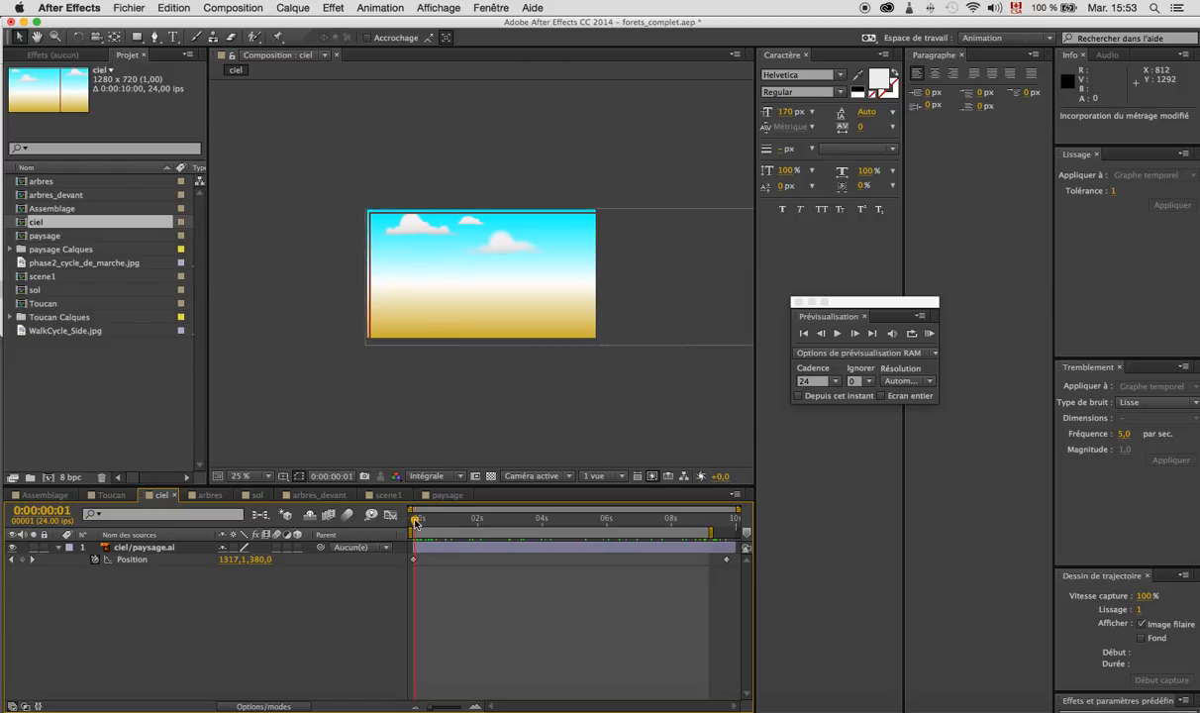
drag(416, 523, 716, 542)
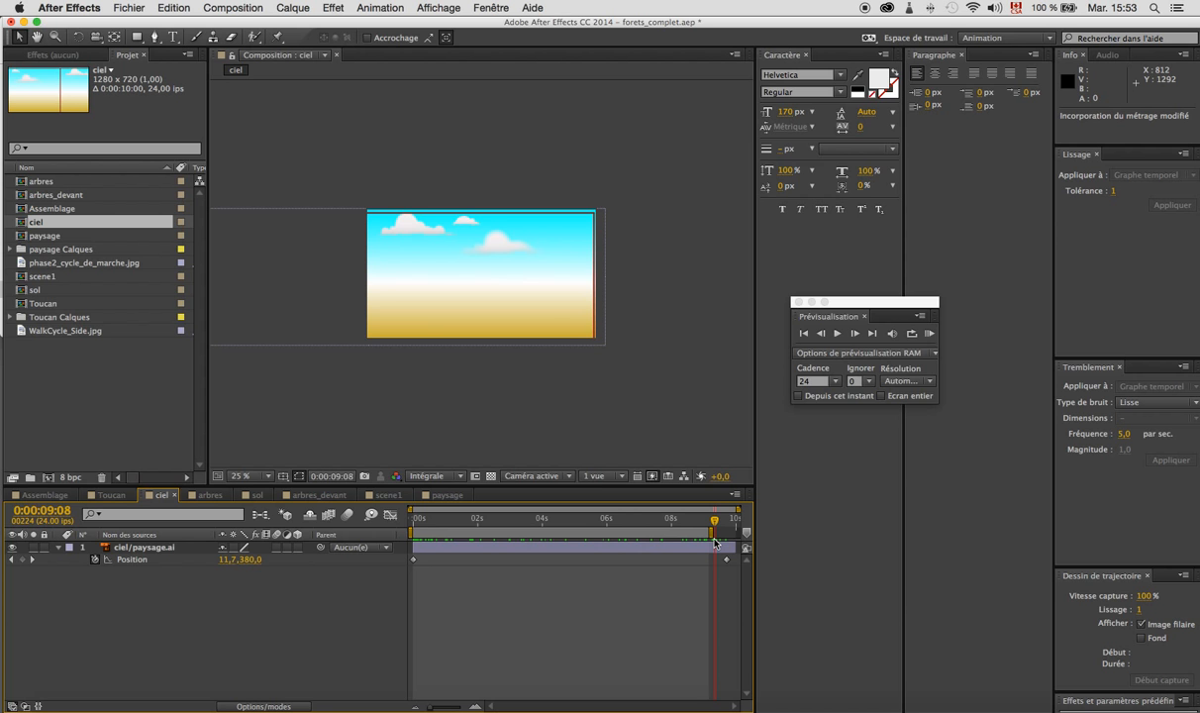
- Switch to Illustrator, undo the cloud duplication and the guide rectangles, and save paysage.ai
key(super+Tab)
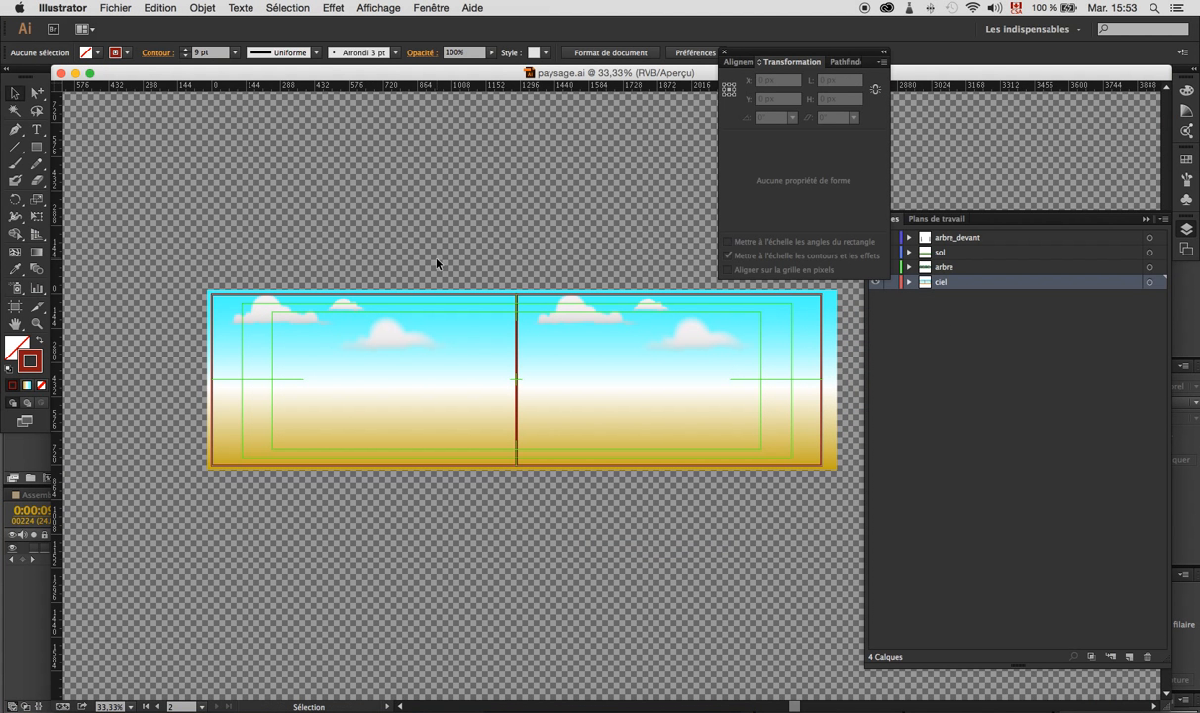
key(super+z)
key(super+z)
key(super+z)
key(super+z)
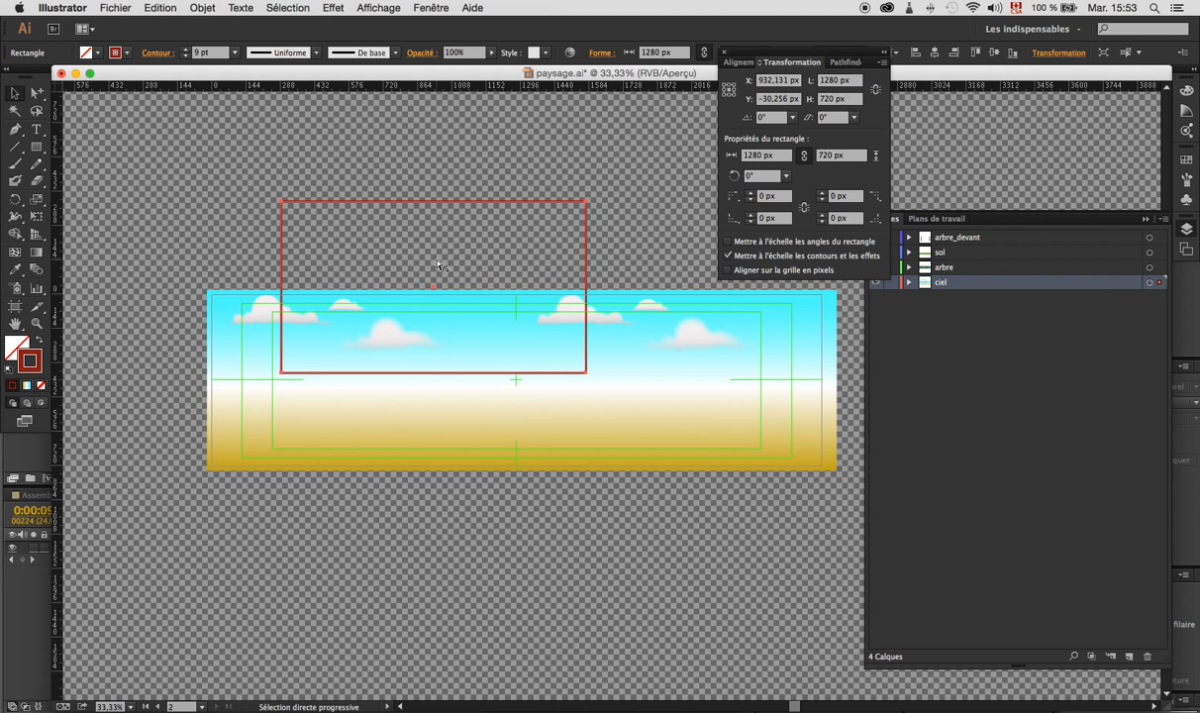
key(super+z)
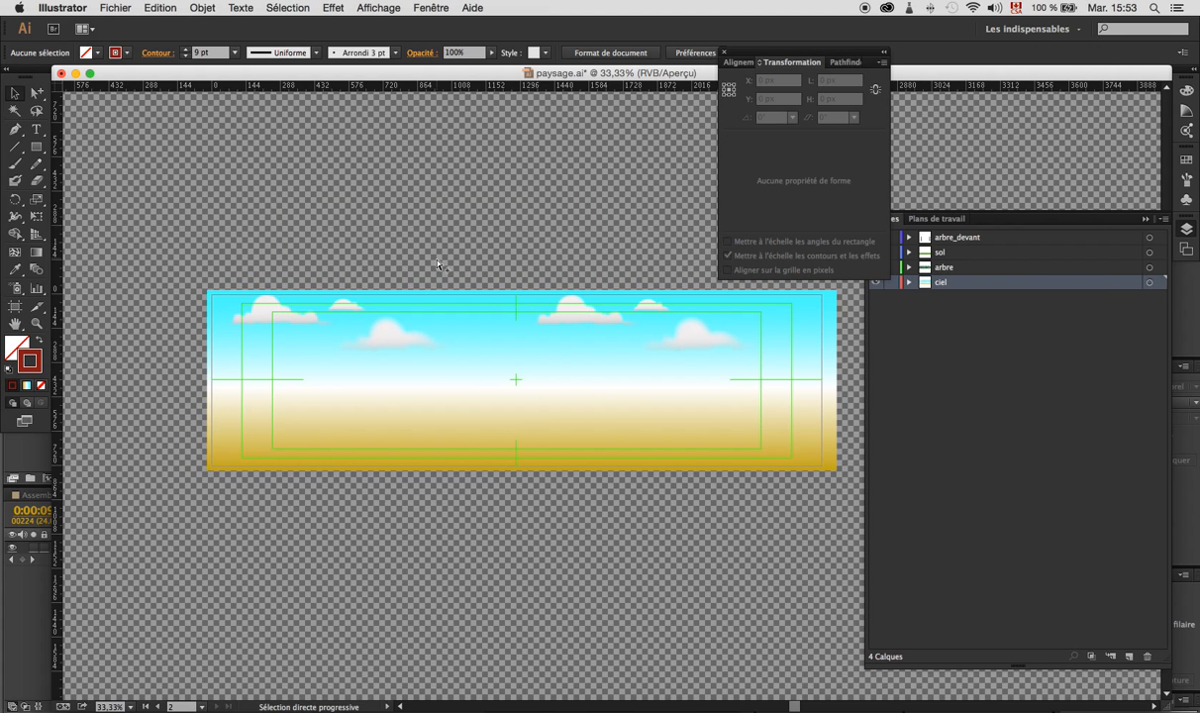
key(super+s)
key(super)
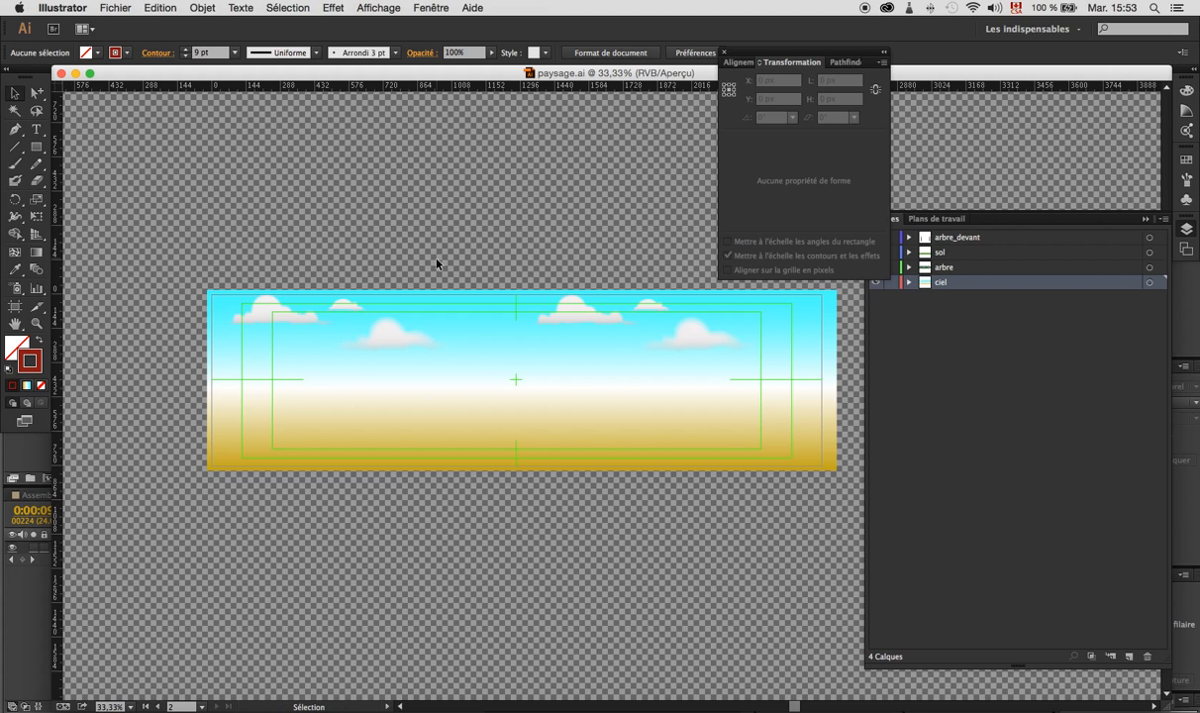
- Return to After Effects and run a RAM preview of the ciel composition from its first frame
key(super+Tab)
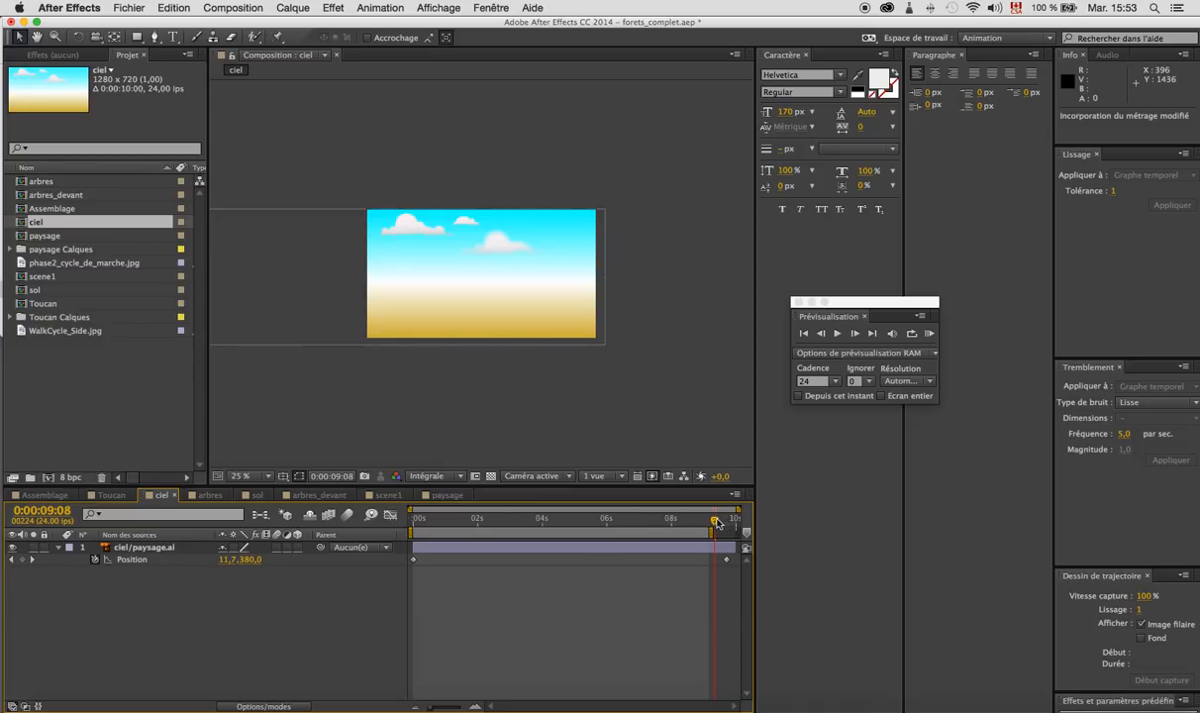
key(Home)
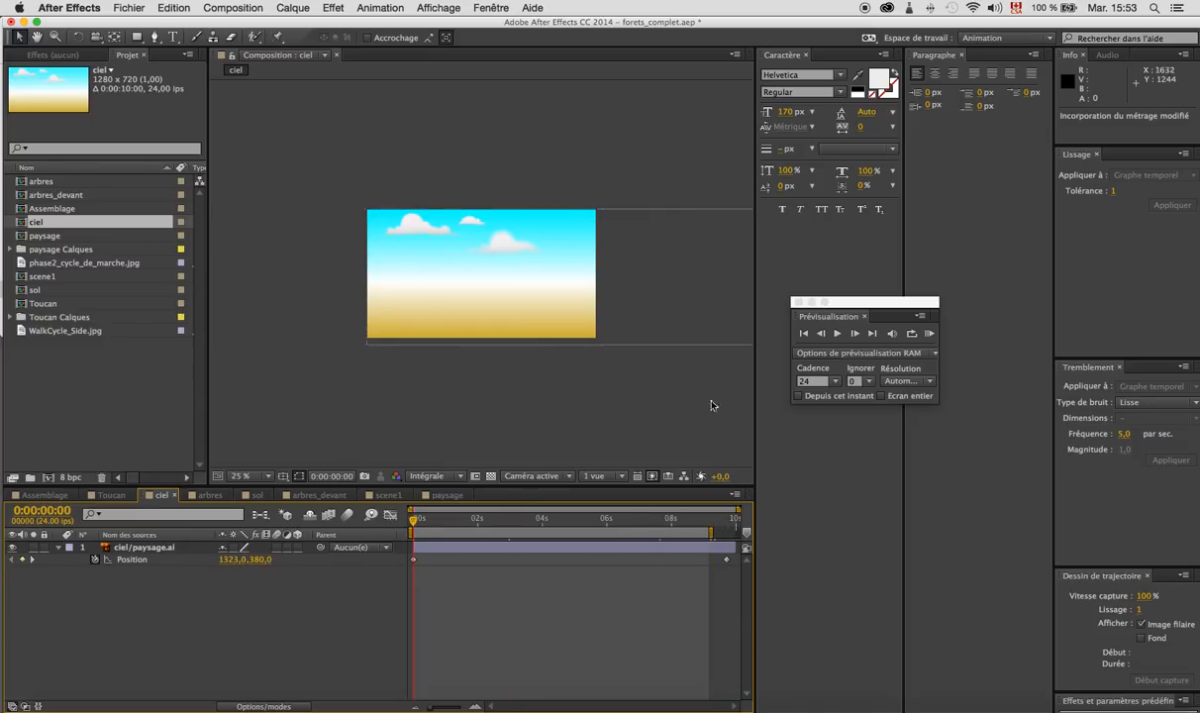
click(929, 333)
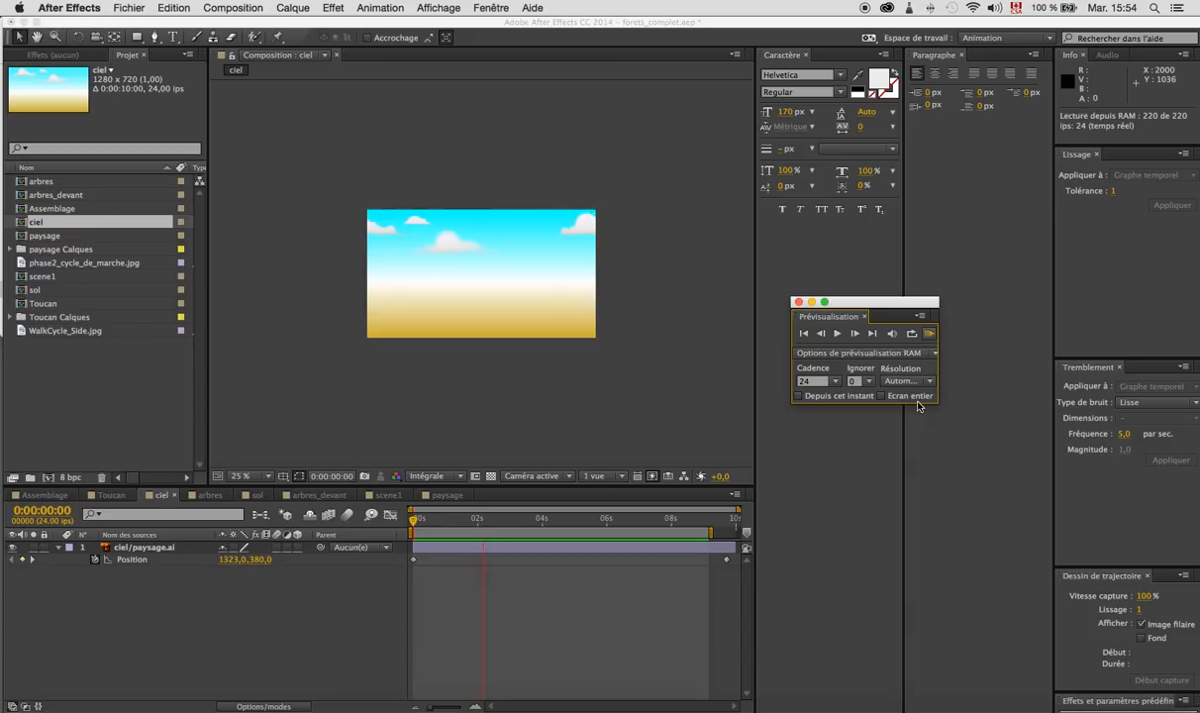
- Set the RAM preview frame rate to 60 and run a RAM preview of the ciel composition
key(space)
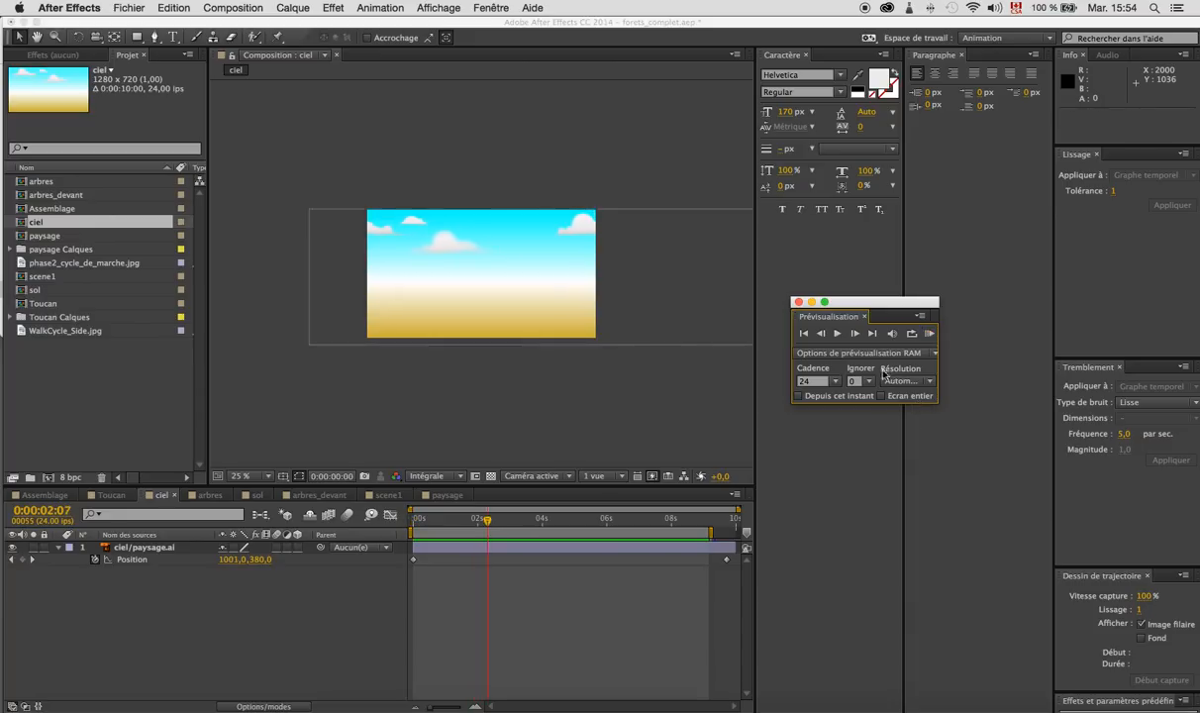
click(837, 381)
click(838, 496)
click(924, 338)
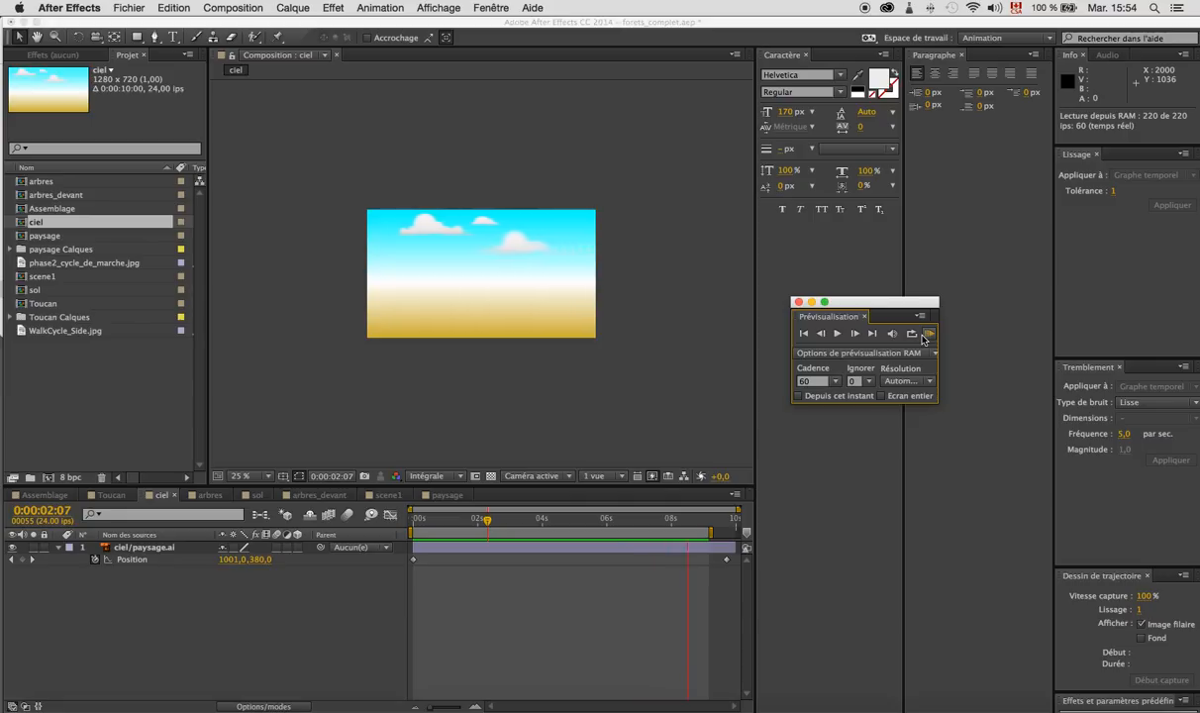
key(space)
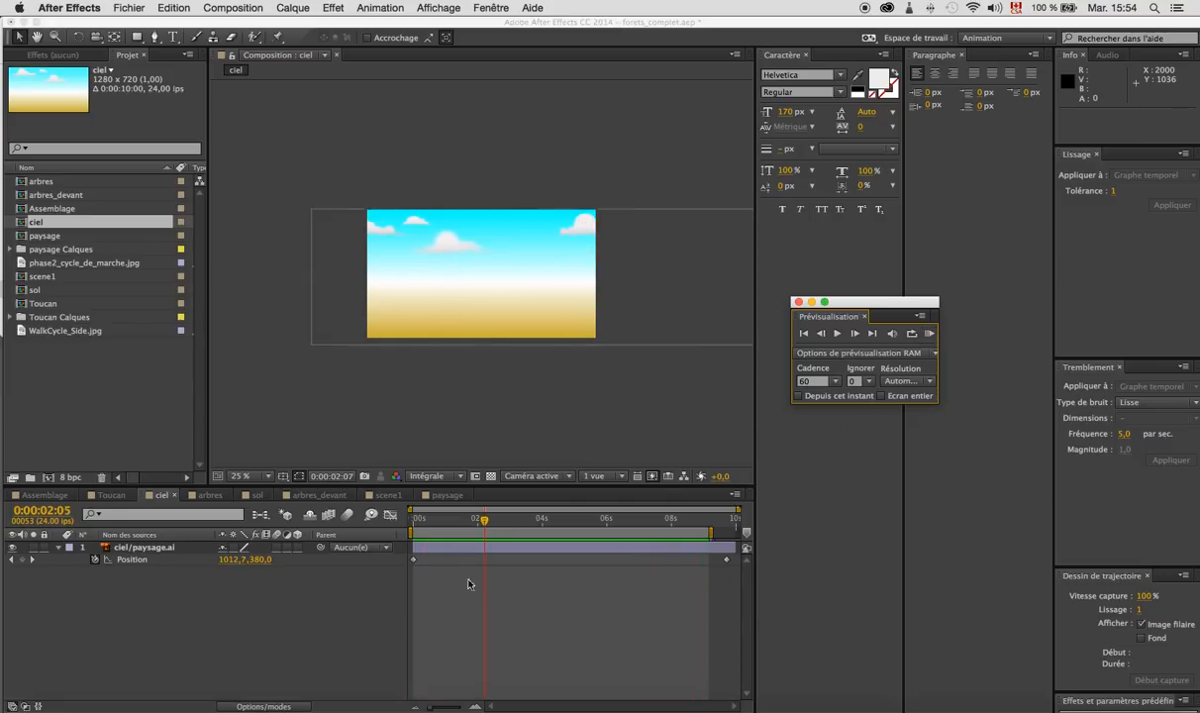
- Trim the ciel composition to its work area and check the loop in a RAM preview
right_click(688, 536)
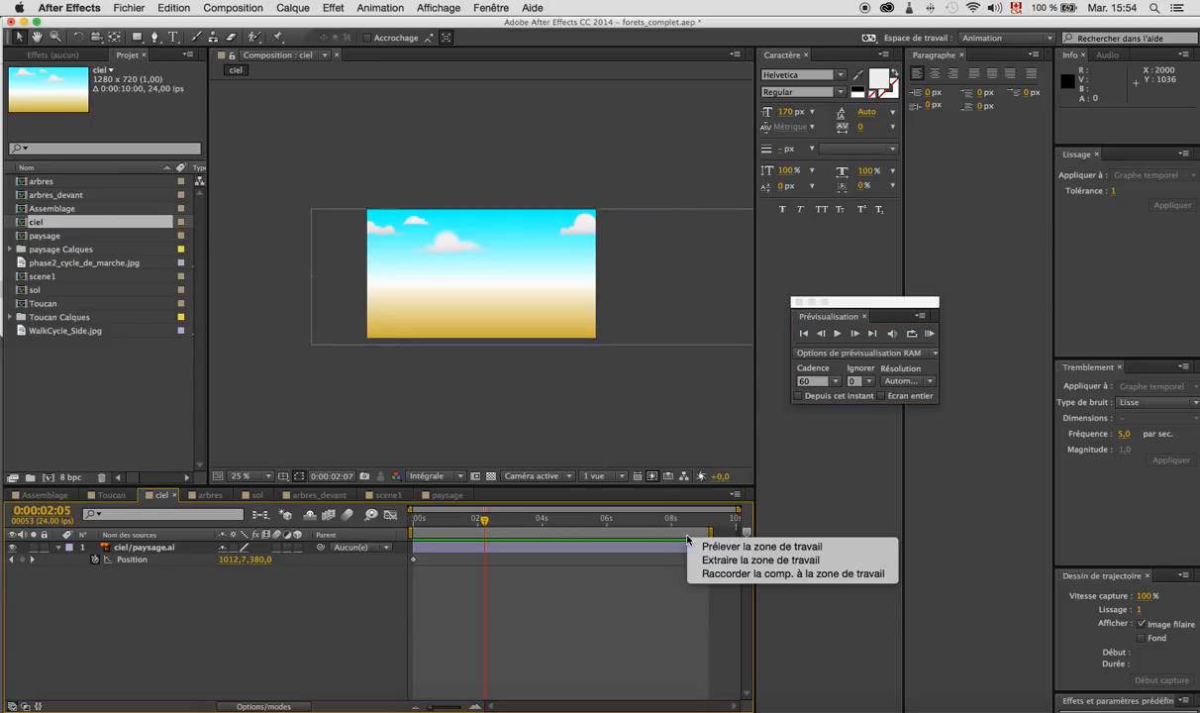
click(727, 575)
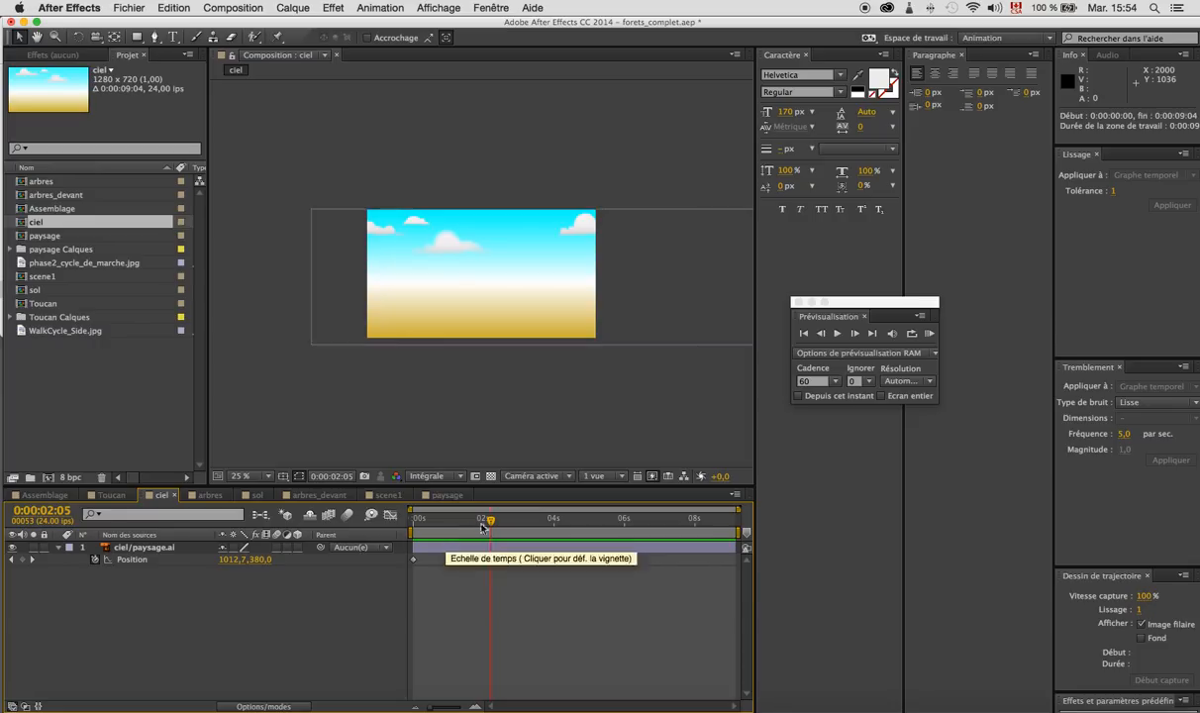
click(933, 335)
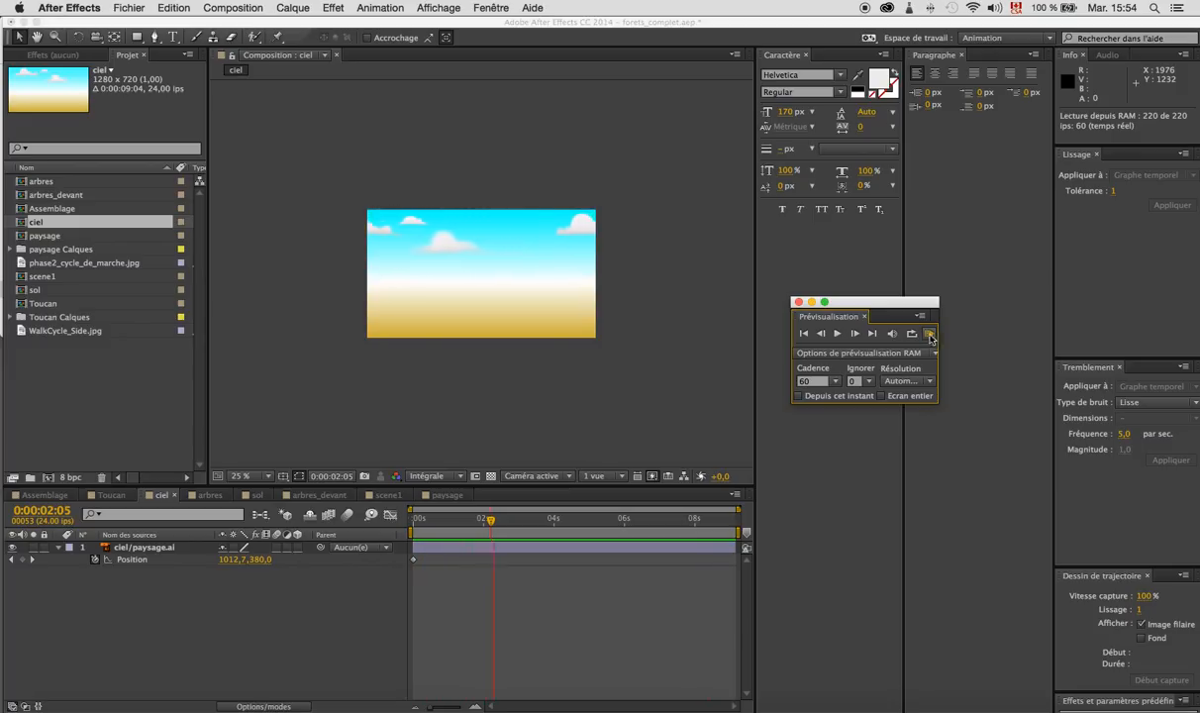
key(space)
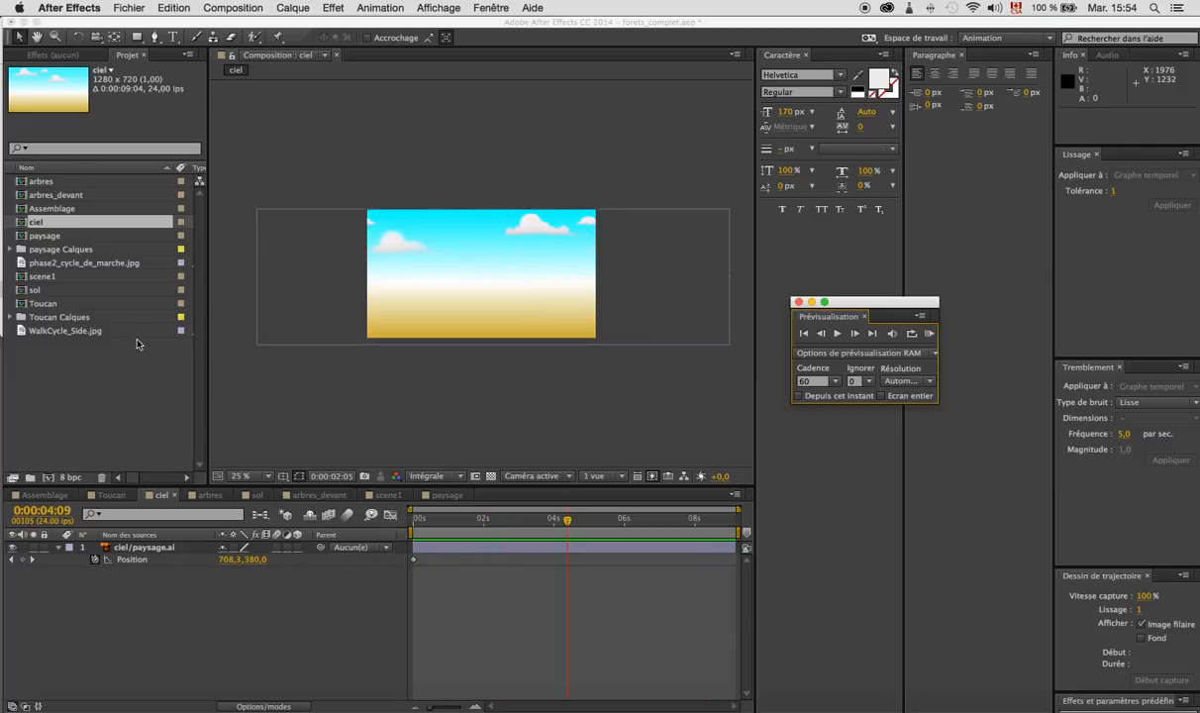
click(8, 249)
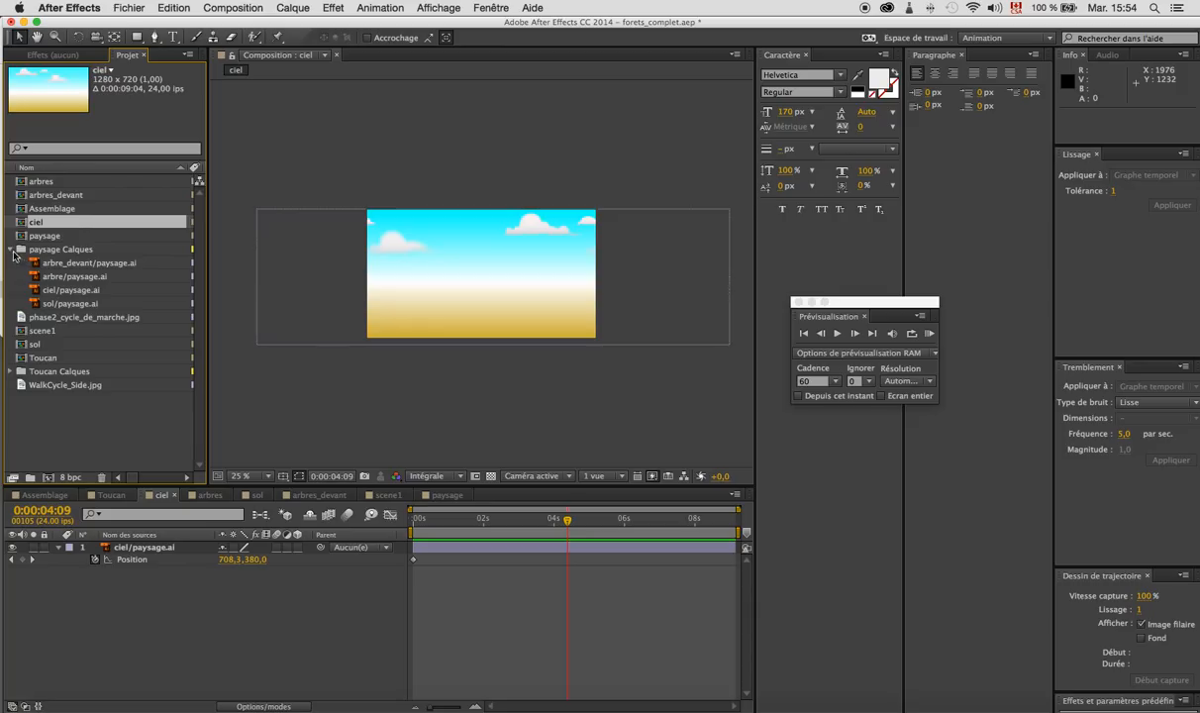
click(9, 250)
click(30, 239)
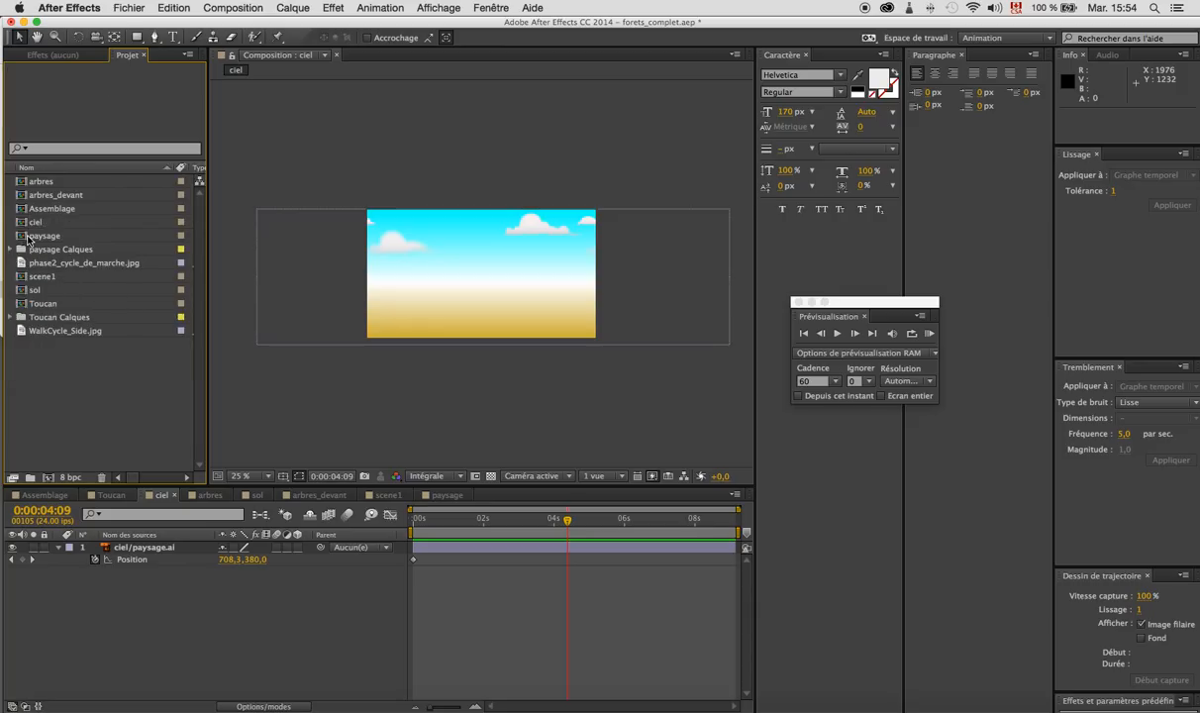
key(super+i)
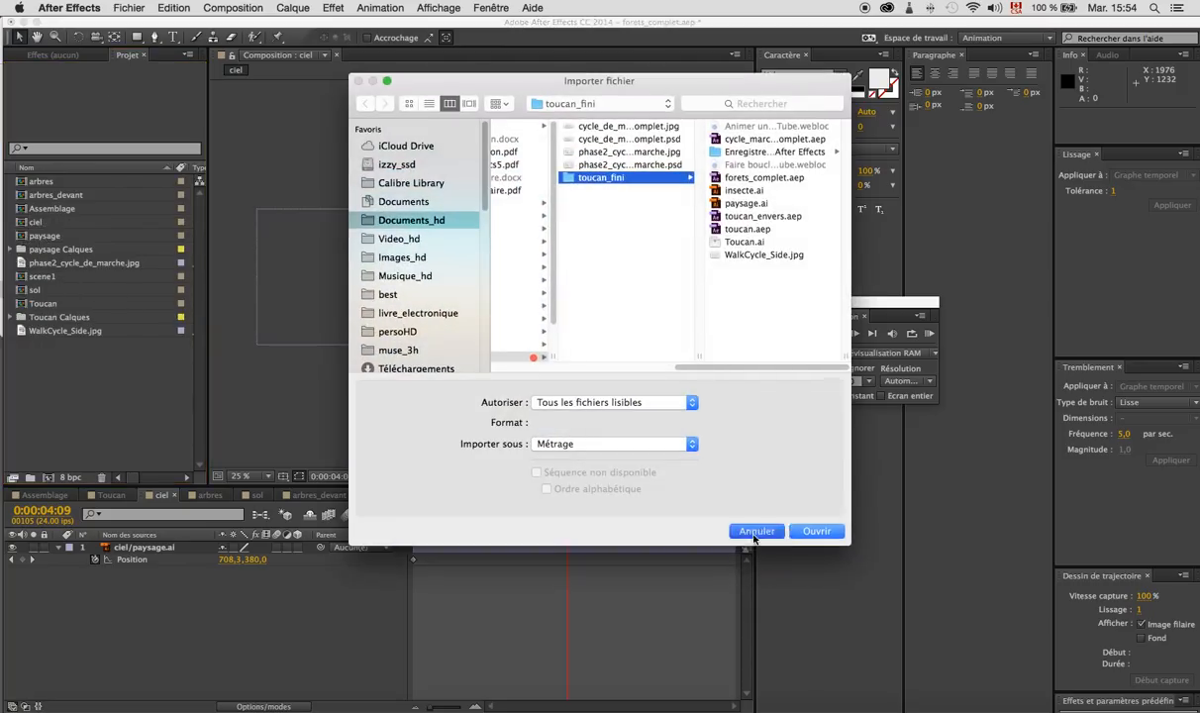
key(Escape)
- Open the paysage composition to view the full-width sky, and return to the ciel composition
double_click(23, 240)
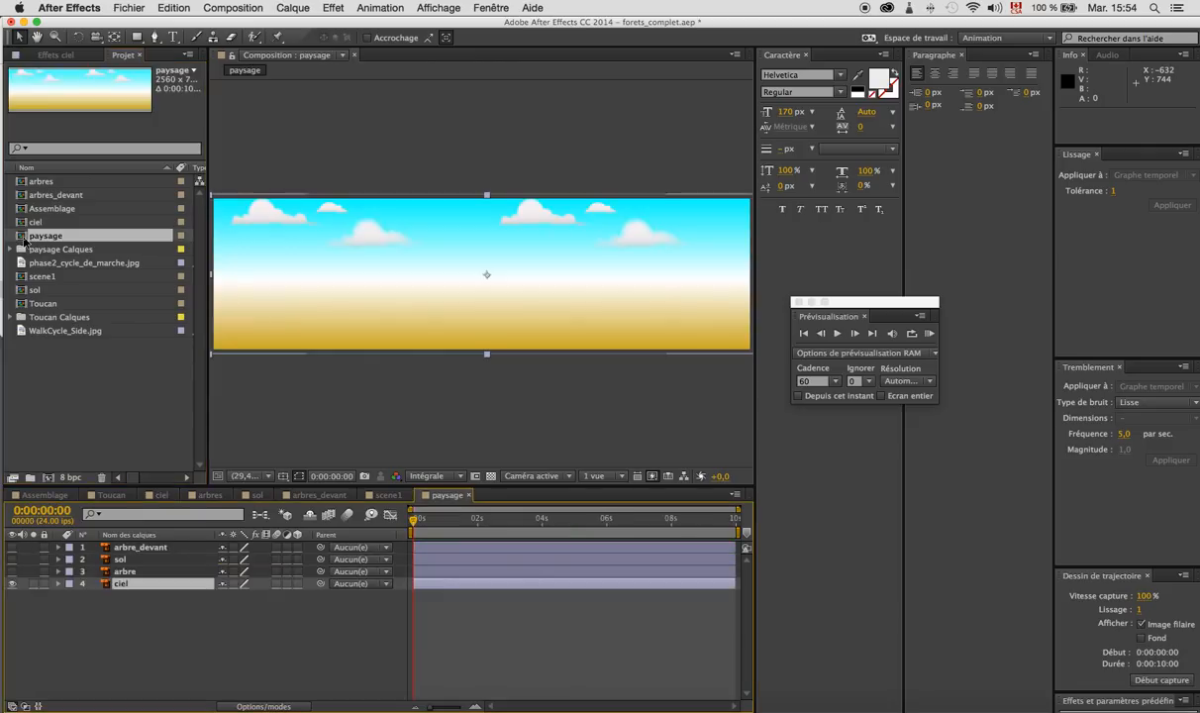
click(26, 224)
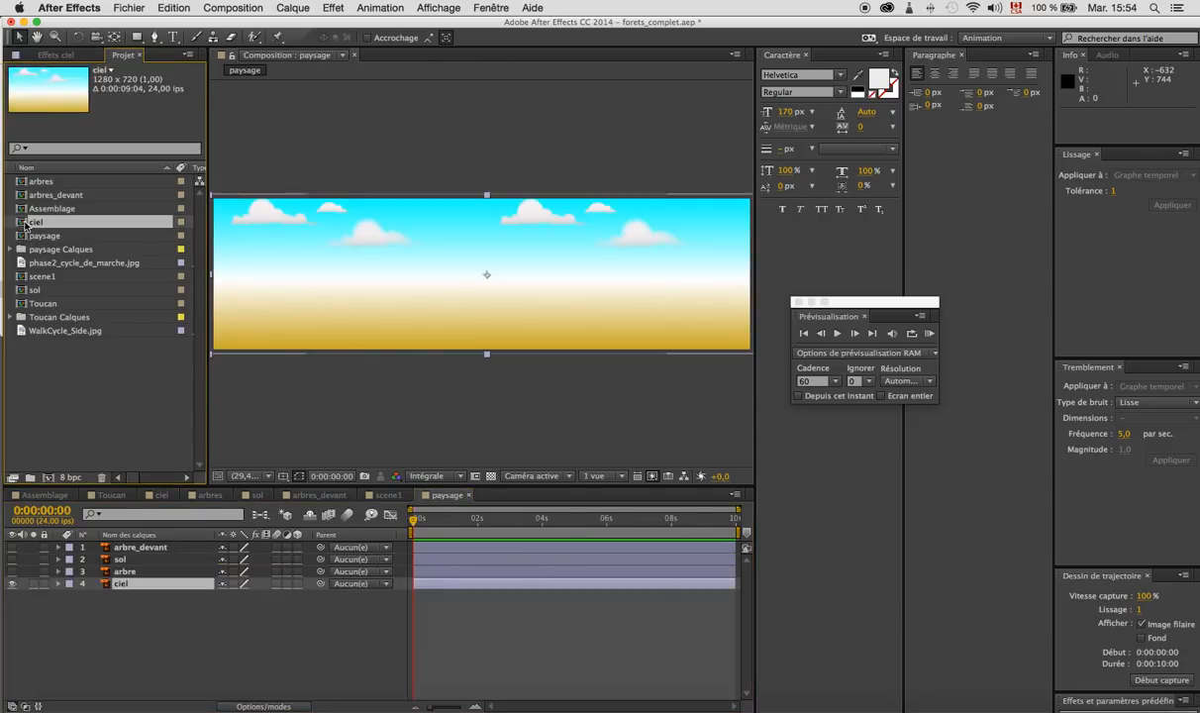
double_click(26, 224)
- Trim the arbres composition to its work area and check the scrolling trees in a RAM preview
click(30, 196)
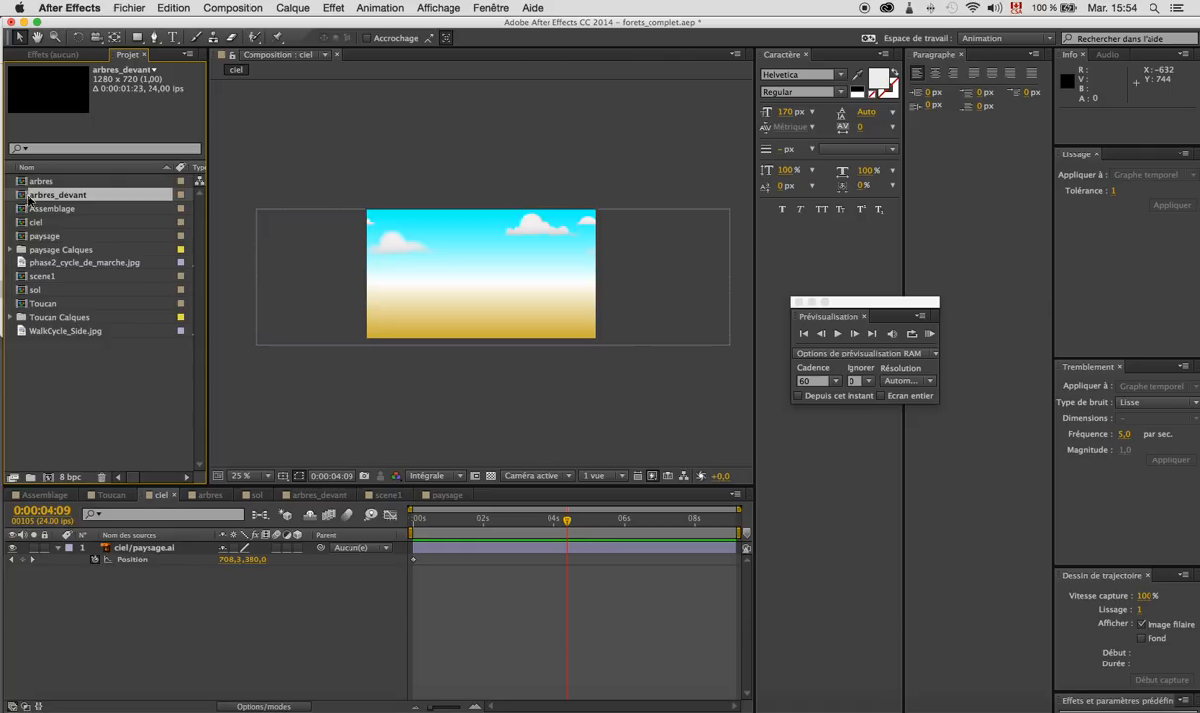
double_click(24, 184)
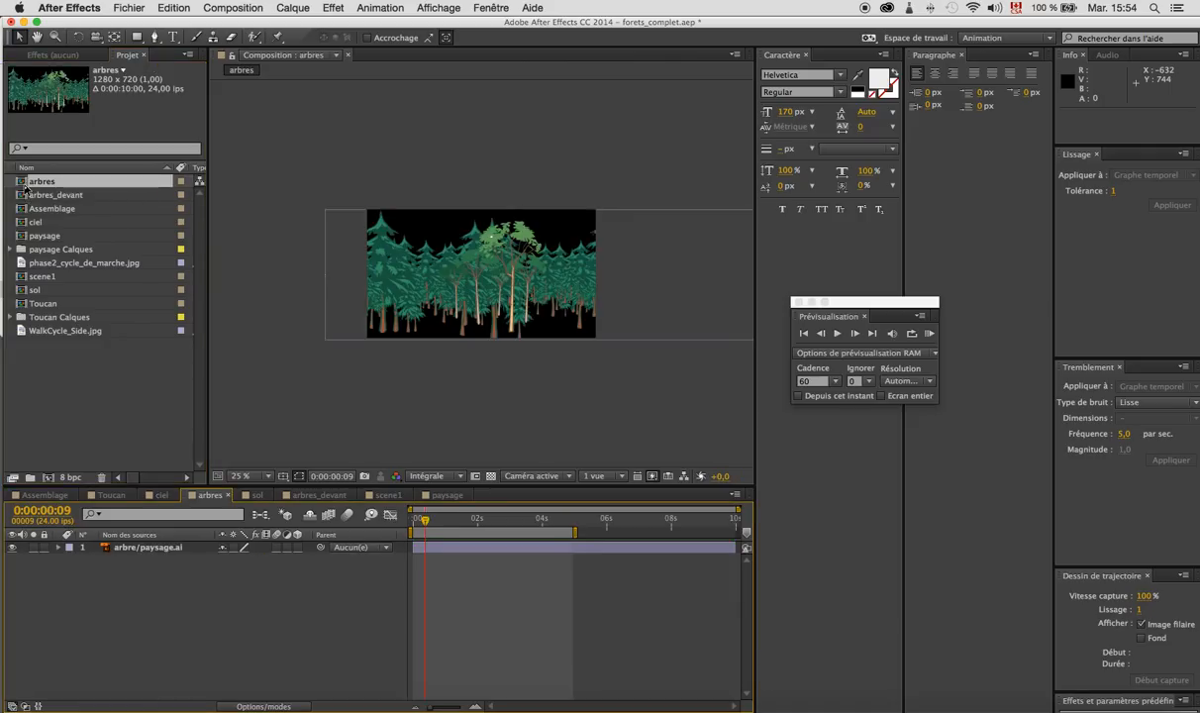
key(space)
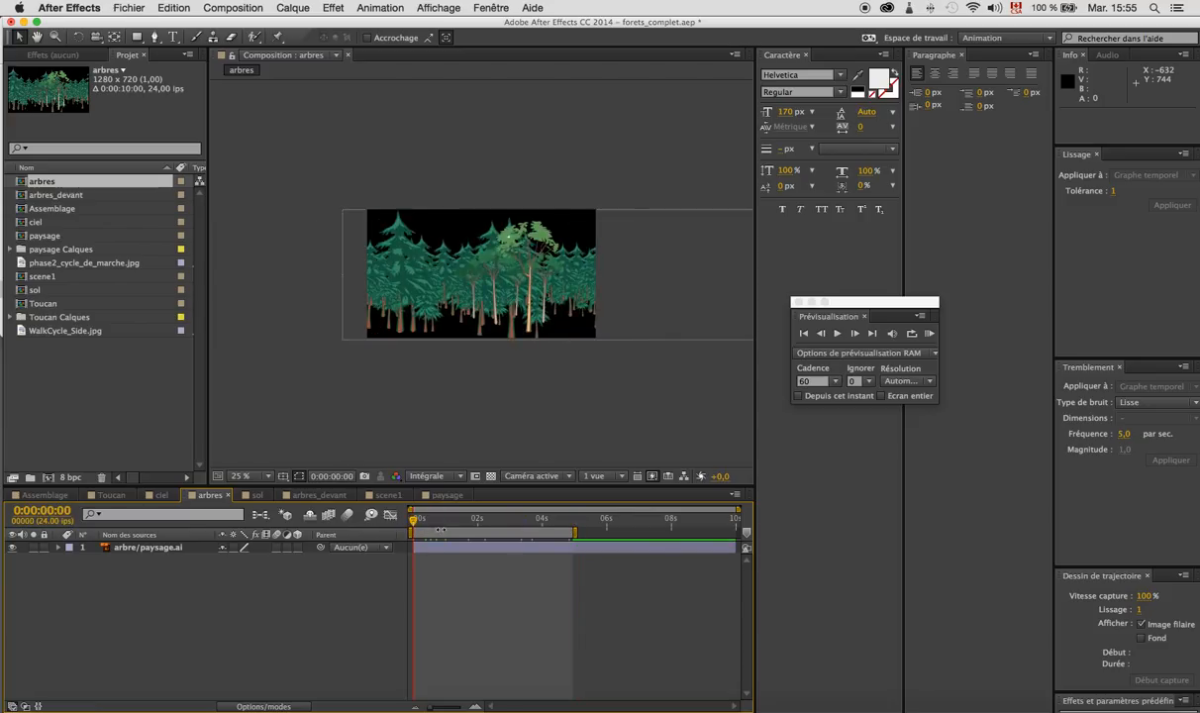
right_click(441, 530)
click(465, 571)
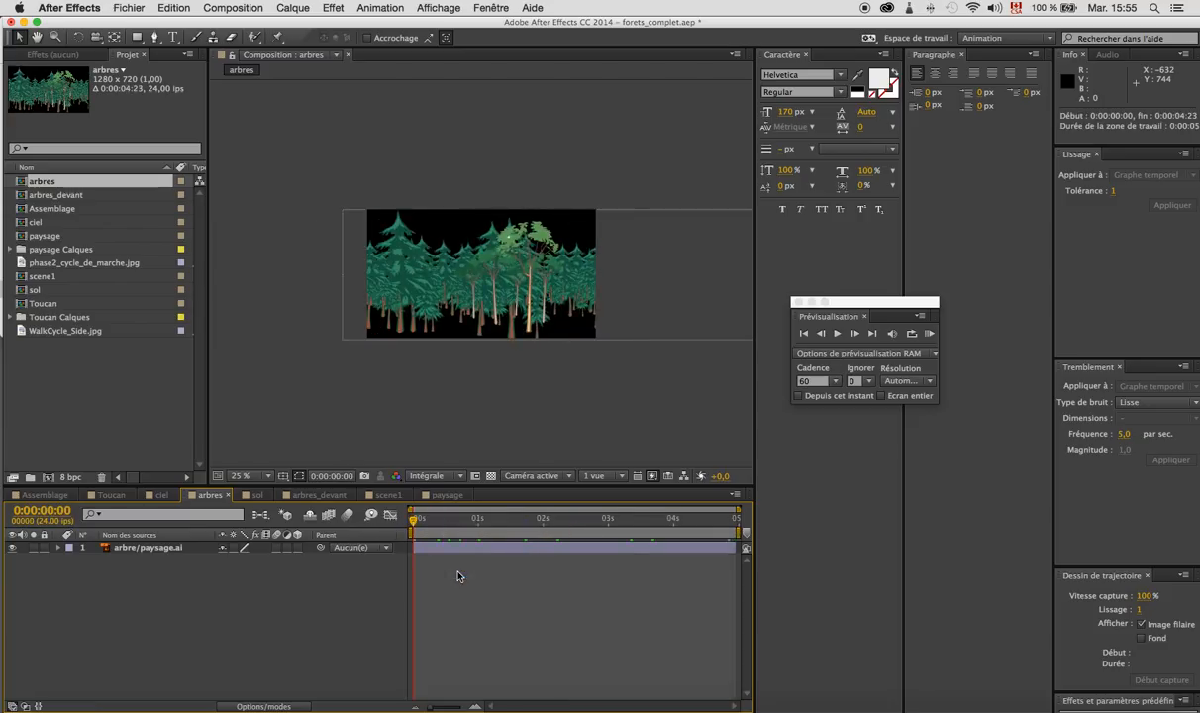
click(929, 333)
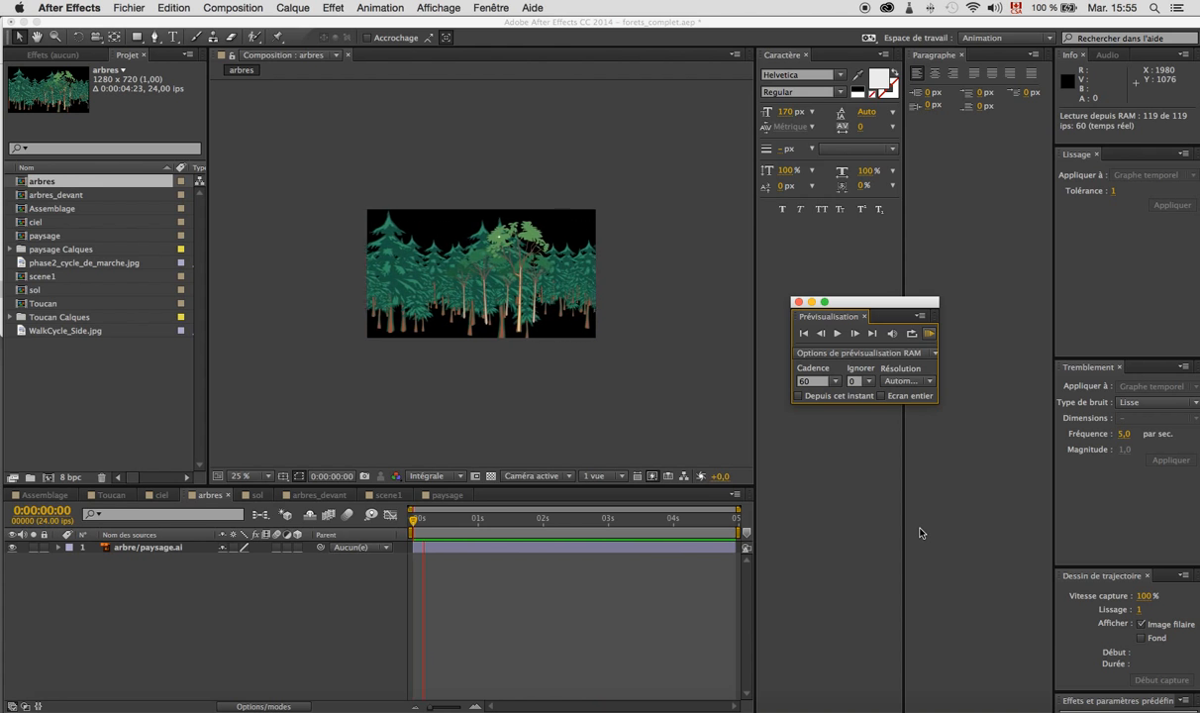
key(space)
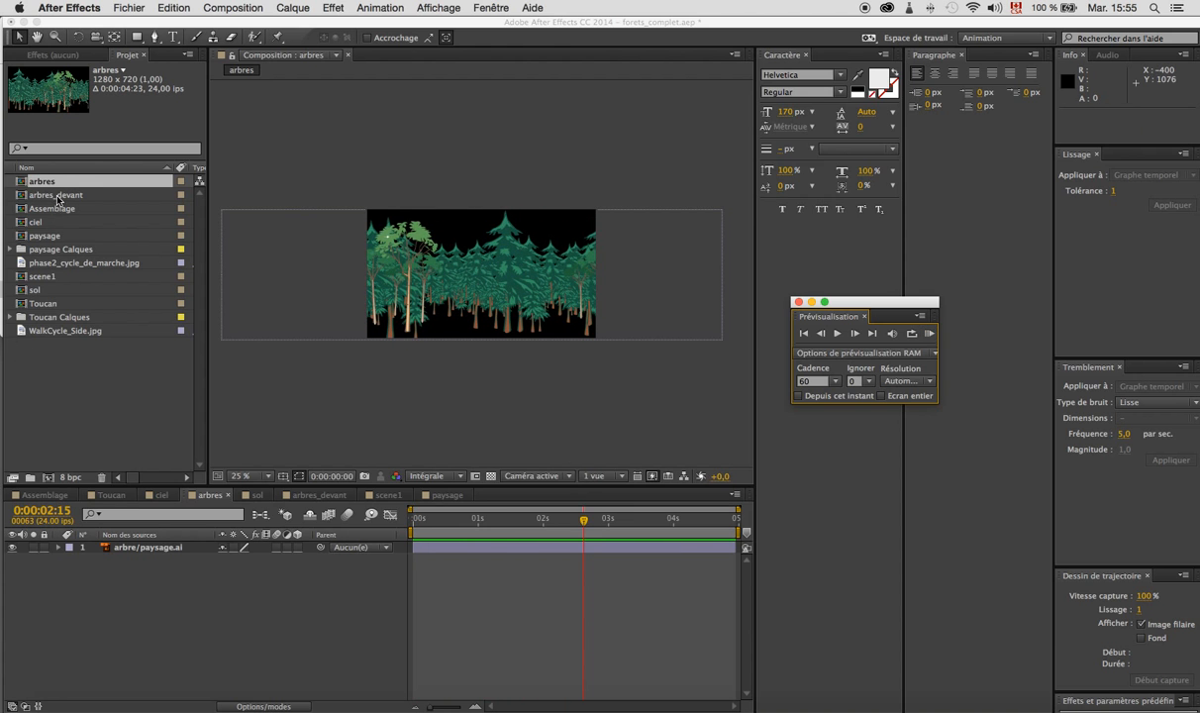
- Open the arbres_devant composition and display the Flou gaussien settings of its arbre_devant/paysage.ai layer
click(57, 198)
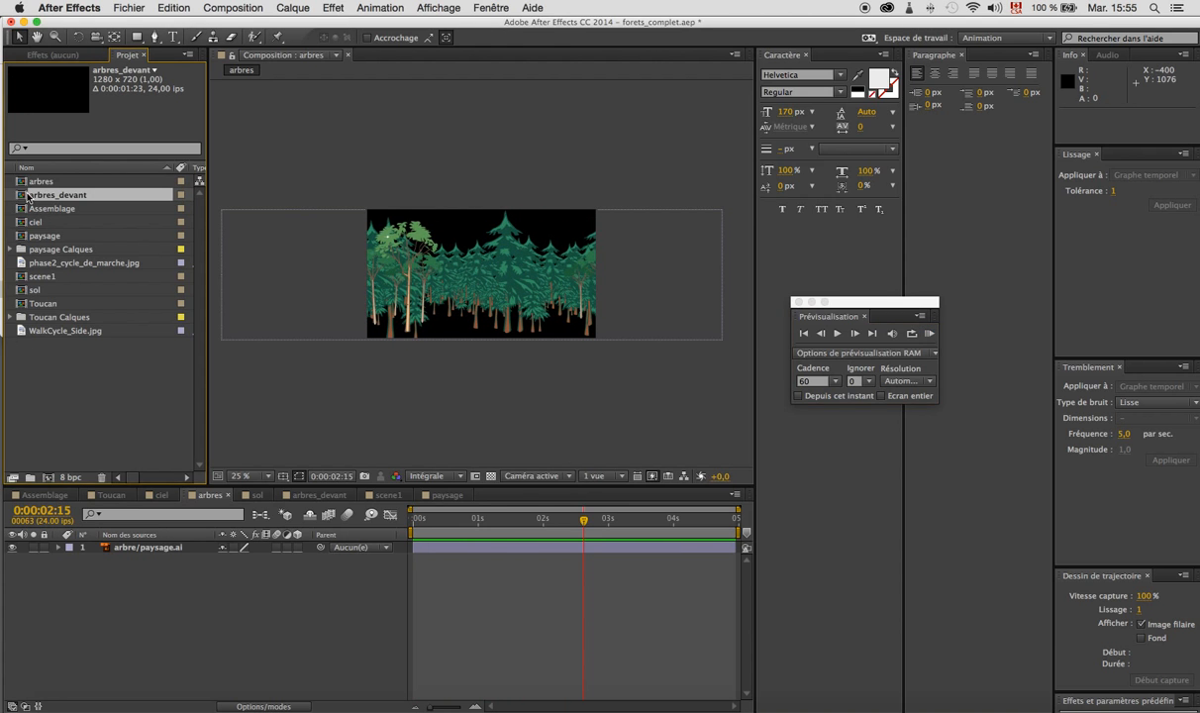
double_click(27, 194)
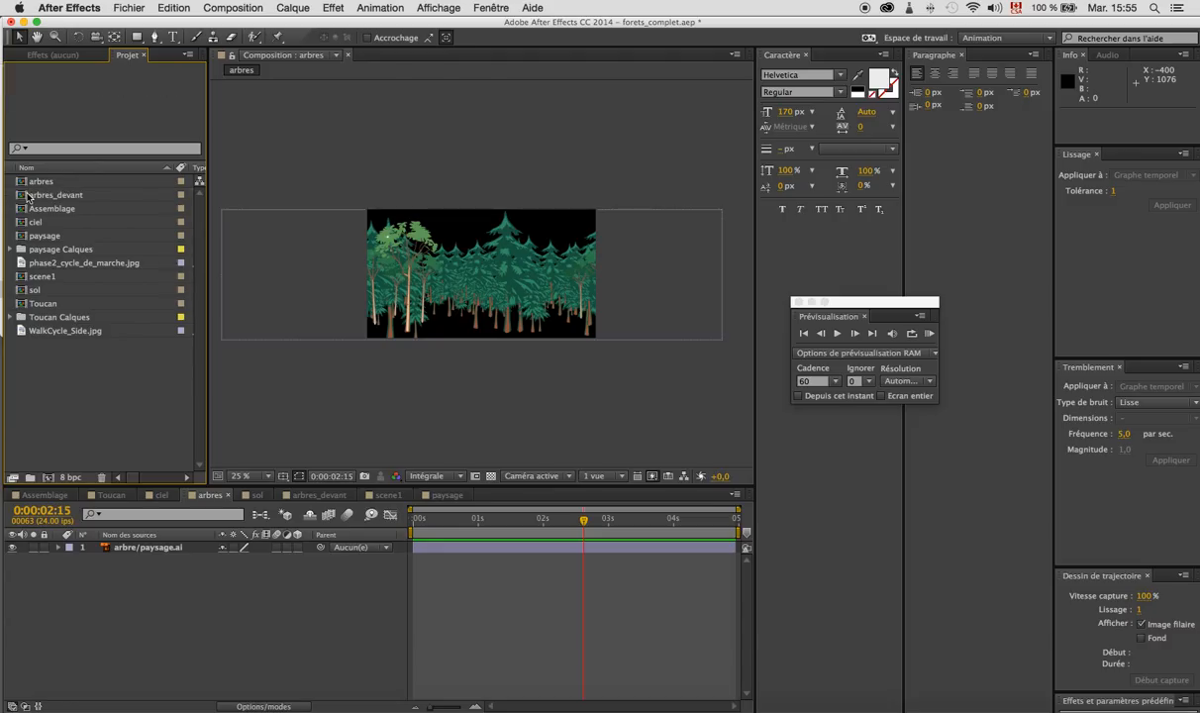
click(757, 531)
click(22, 196)
double_click(23, 197)
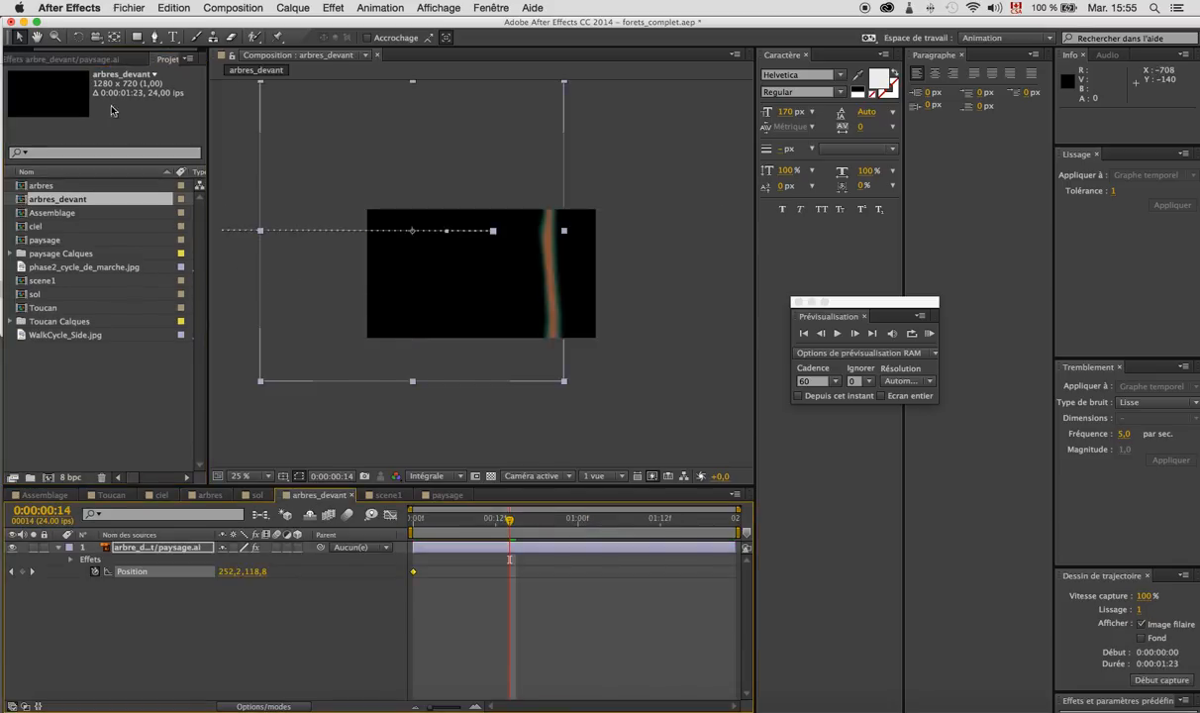
click(54, 60)
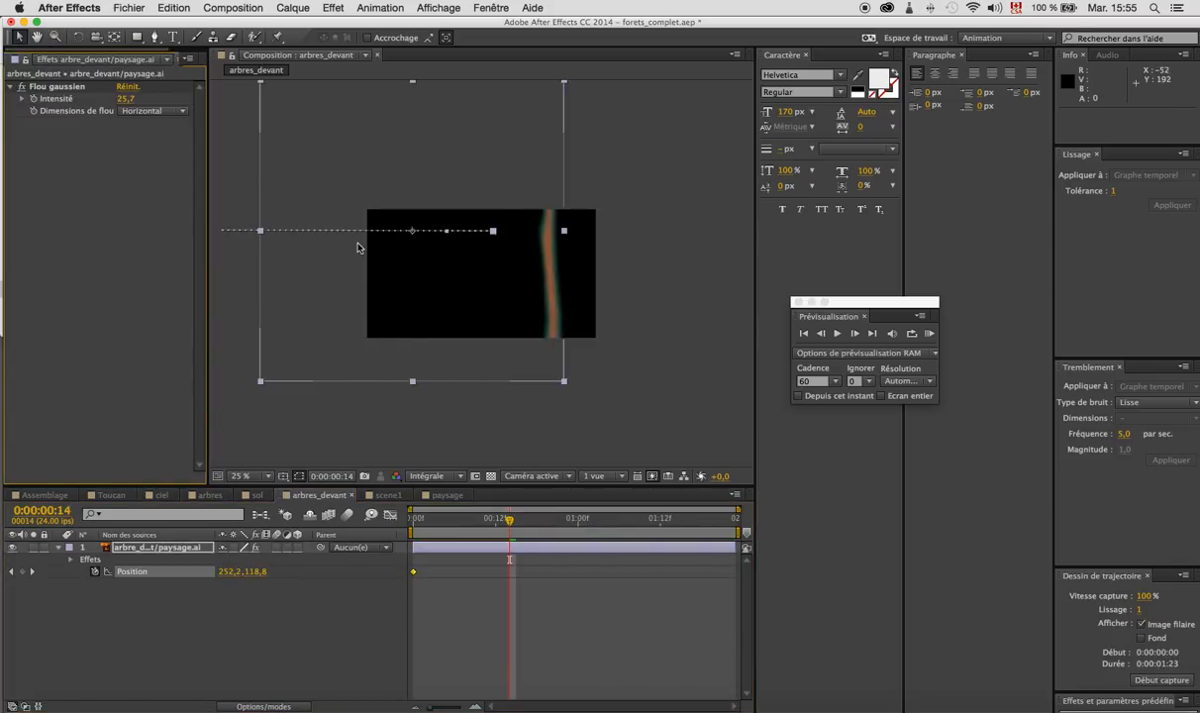
- Locate the blur effects in the Netteté category and run a RAM preview of the arbres_devant composition
click(292, 7)
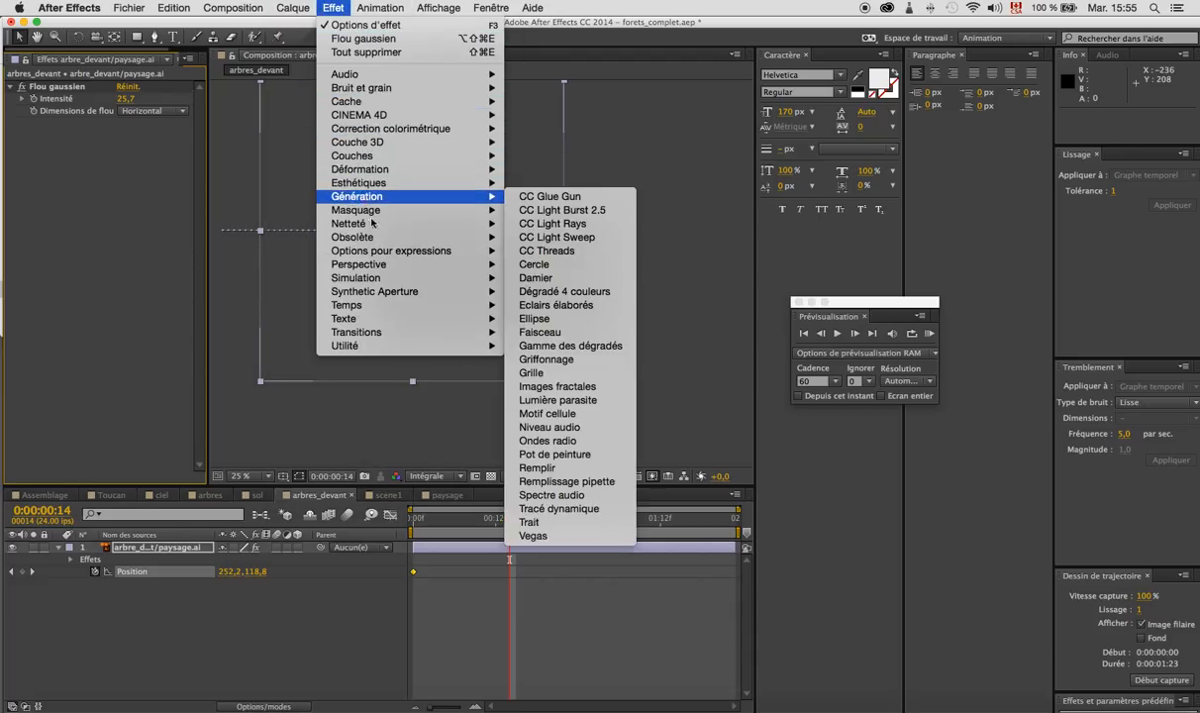
mouse_move(391, 230)
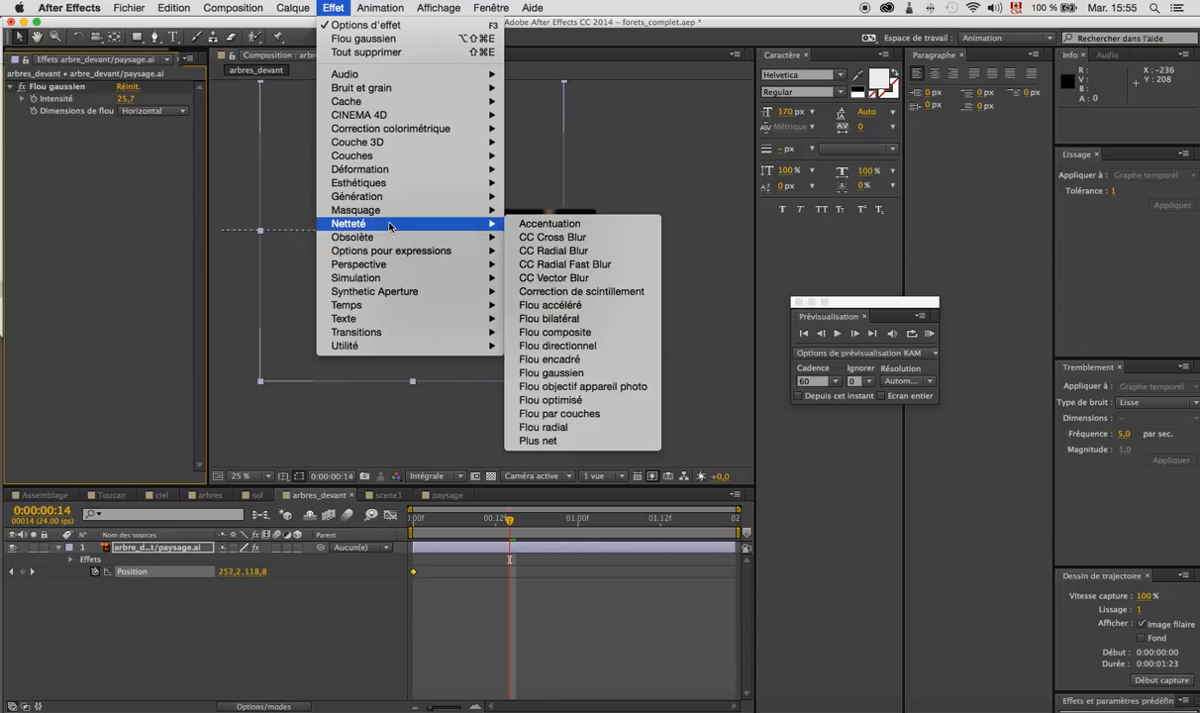
click(691, 364)
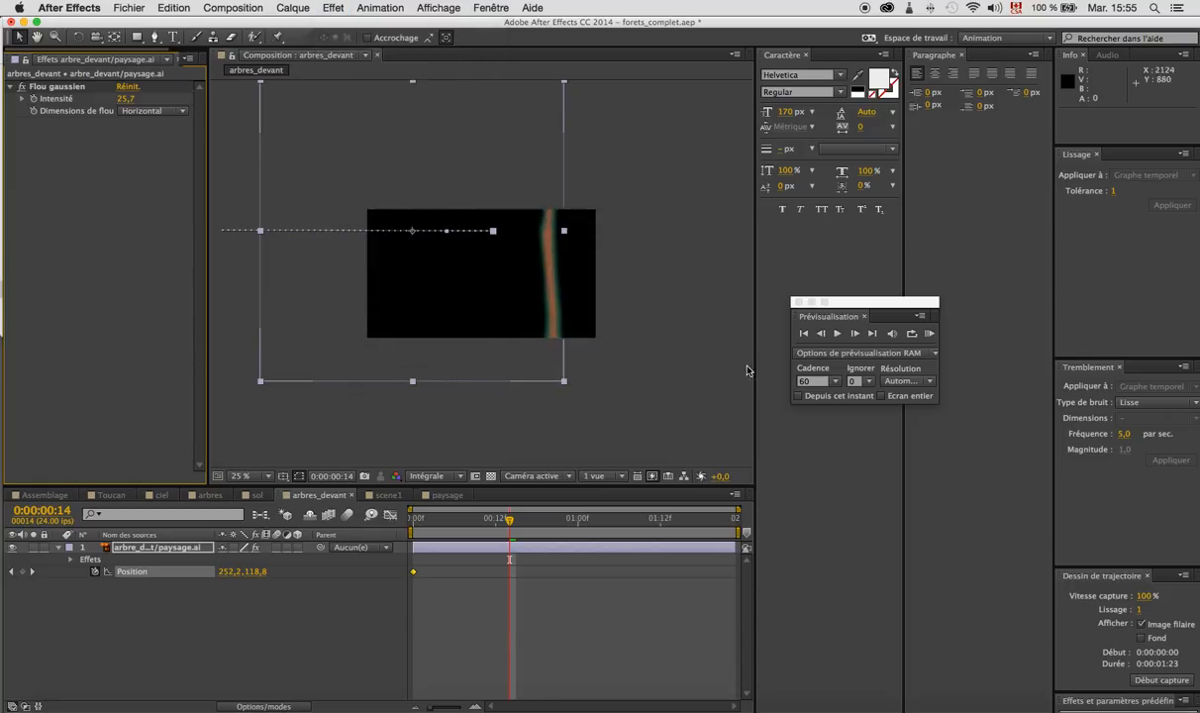
click(930, 335)
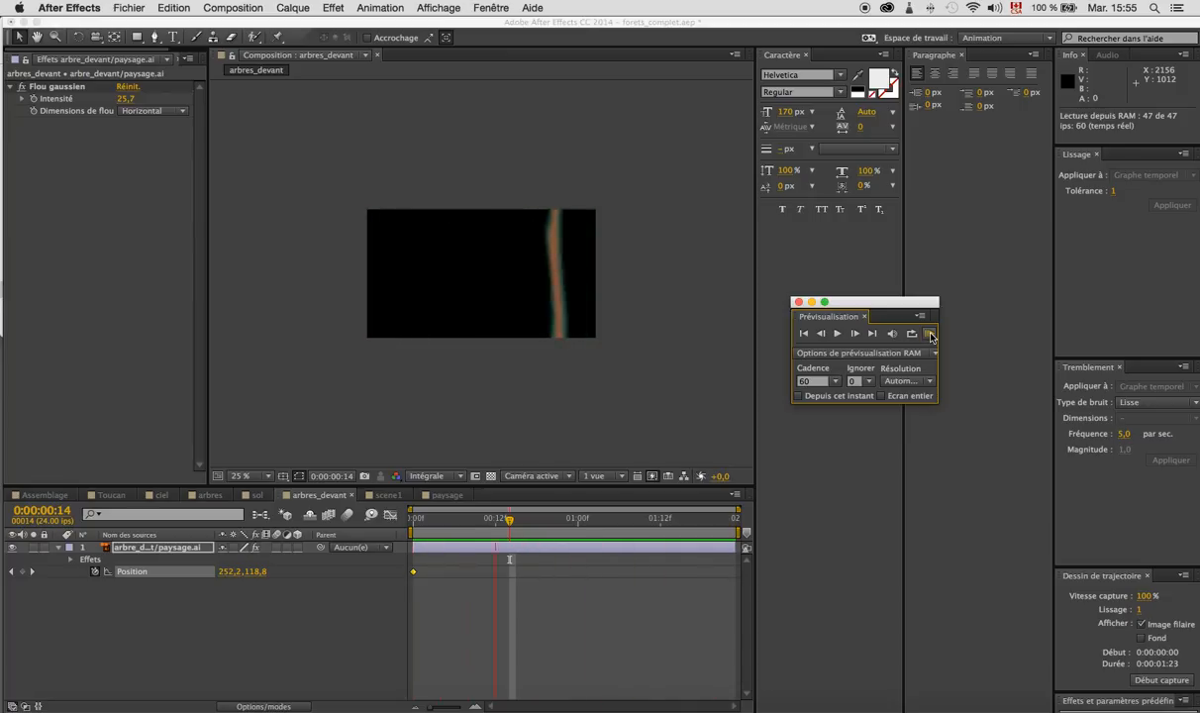
click(931, 337)
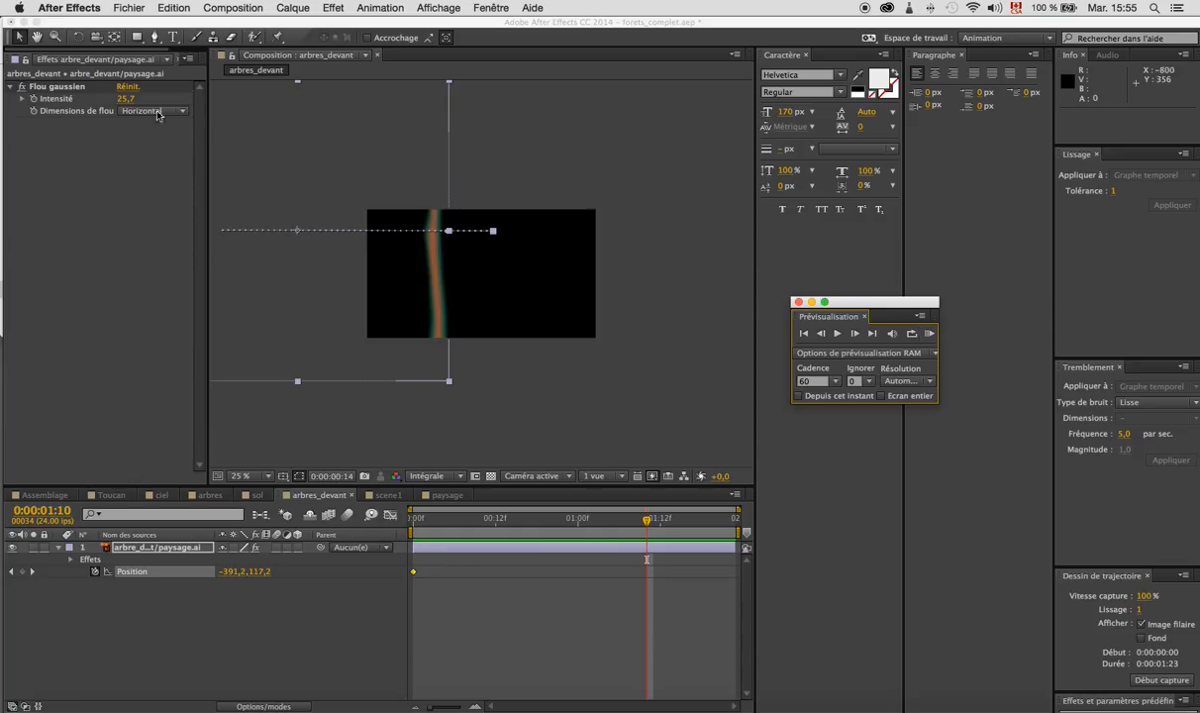
click(181, 63)
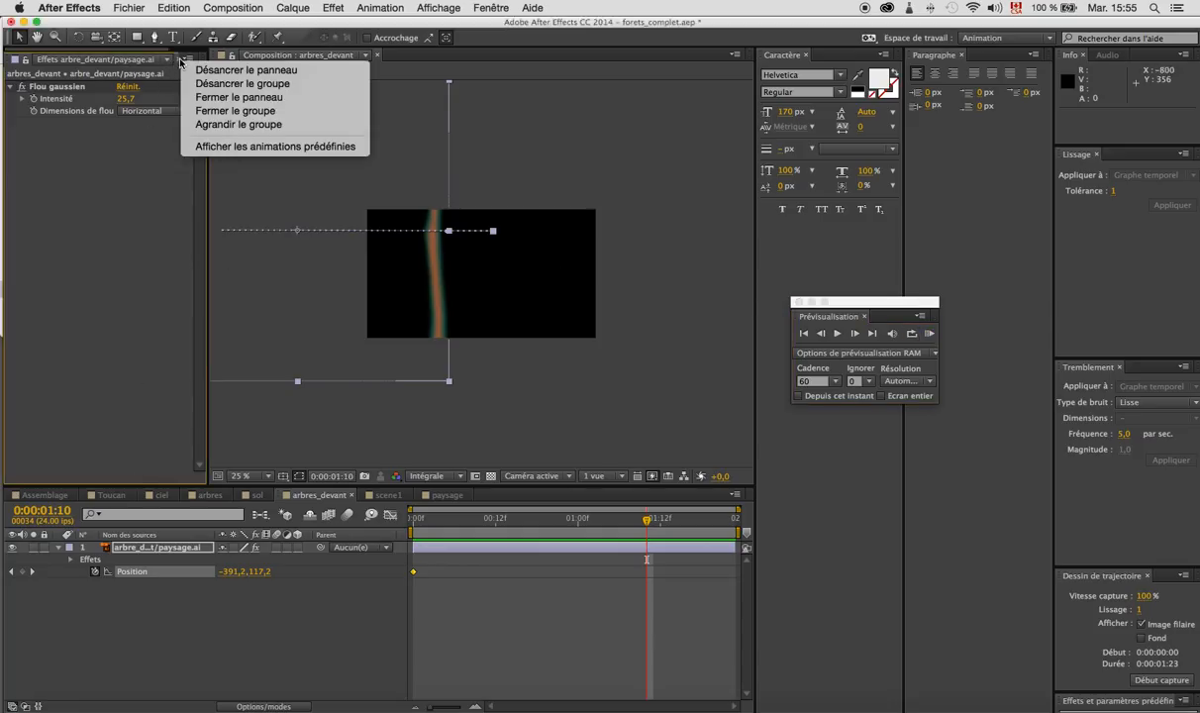
click(153, 197)
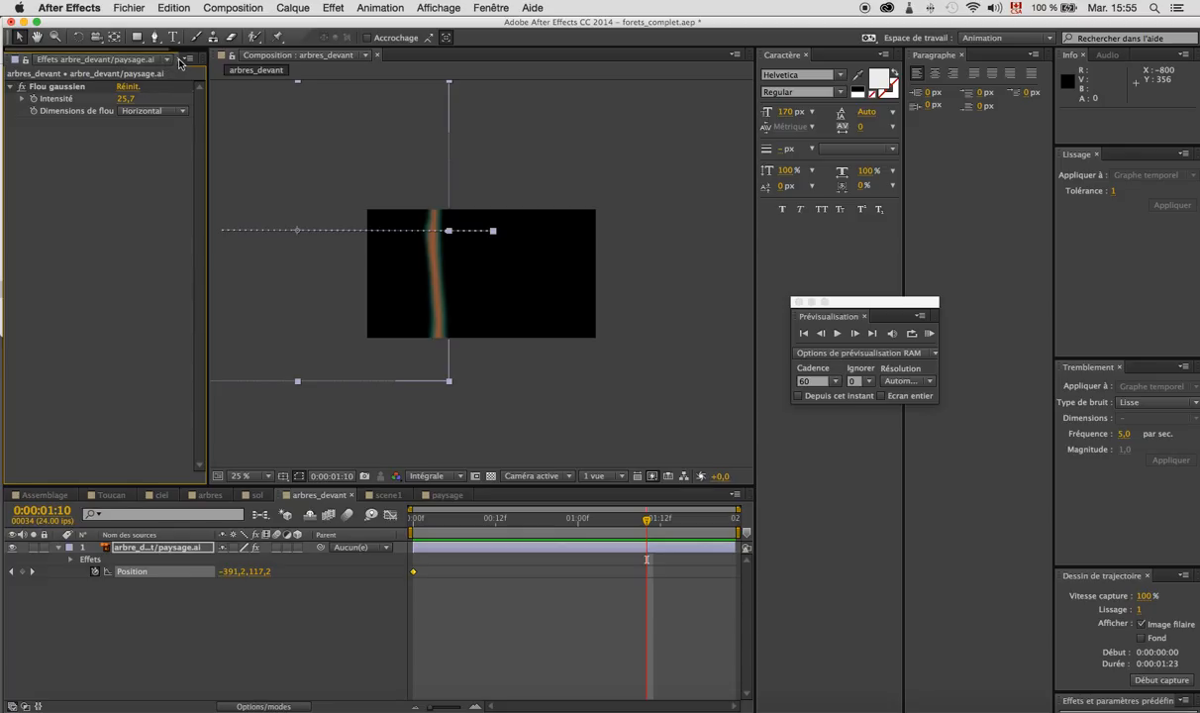
click(487, 8)
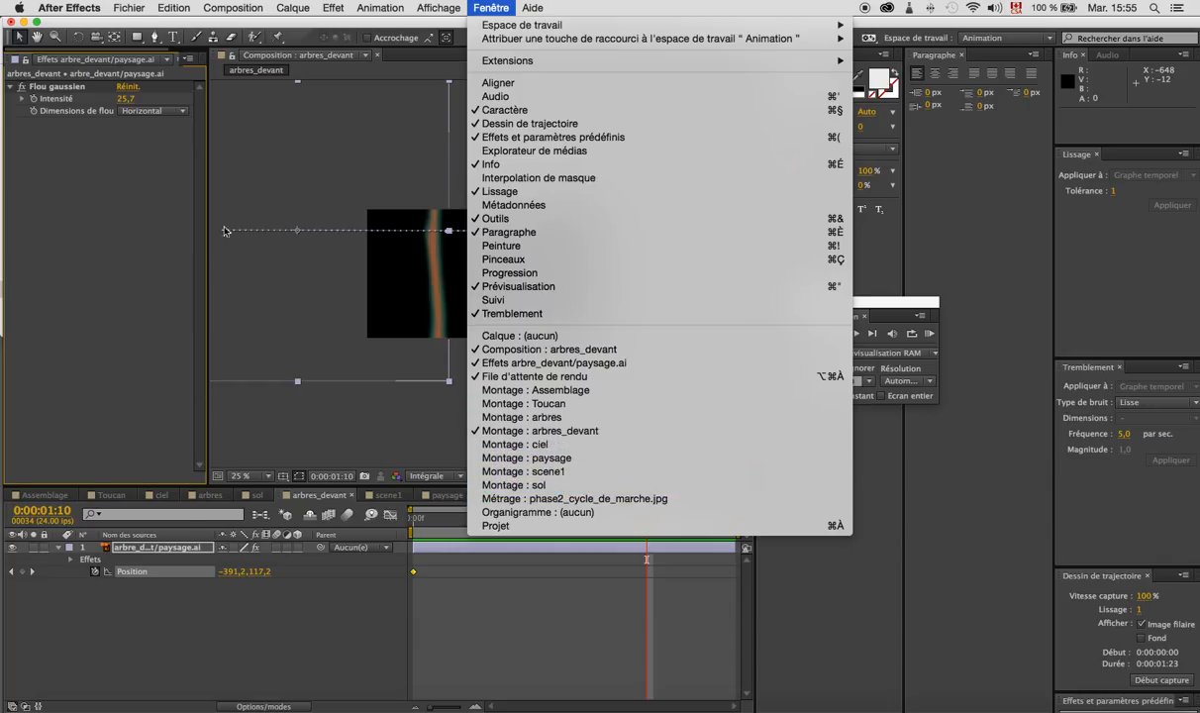
click(42, 229)
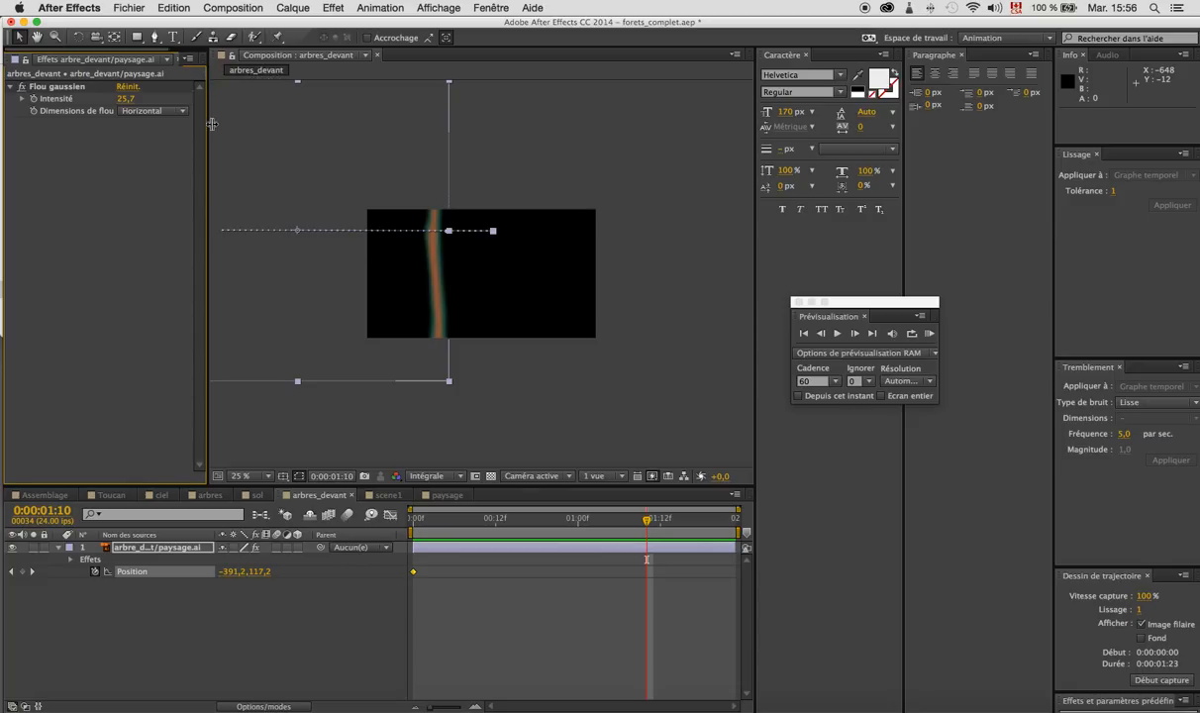
- Widen the effects panel group and bring the project contents back into view
drag(209, 125, 277, 122)
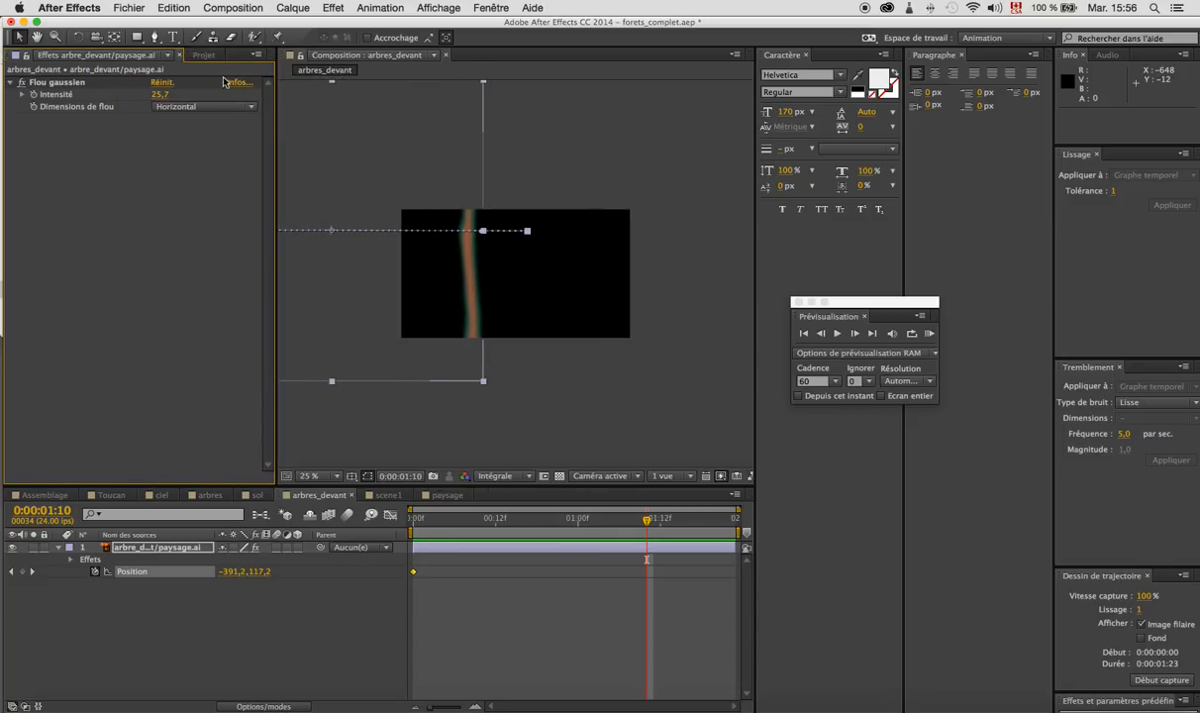
click(203, 55)
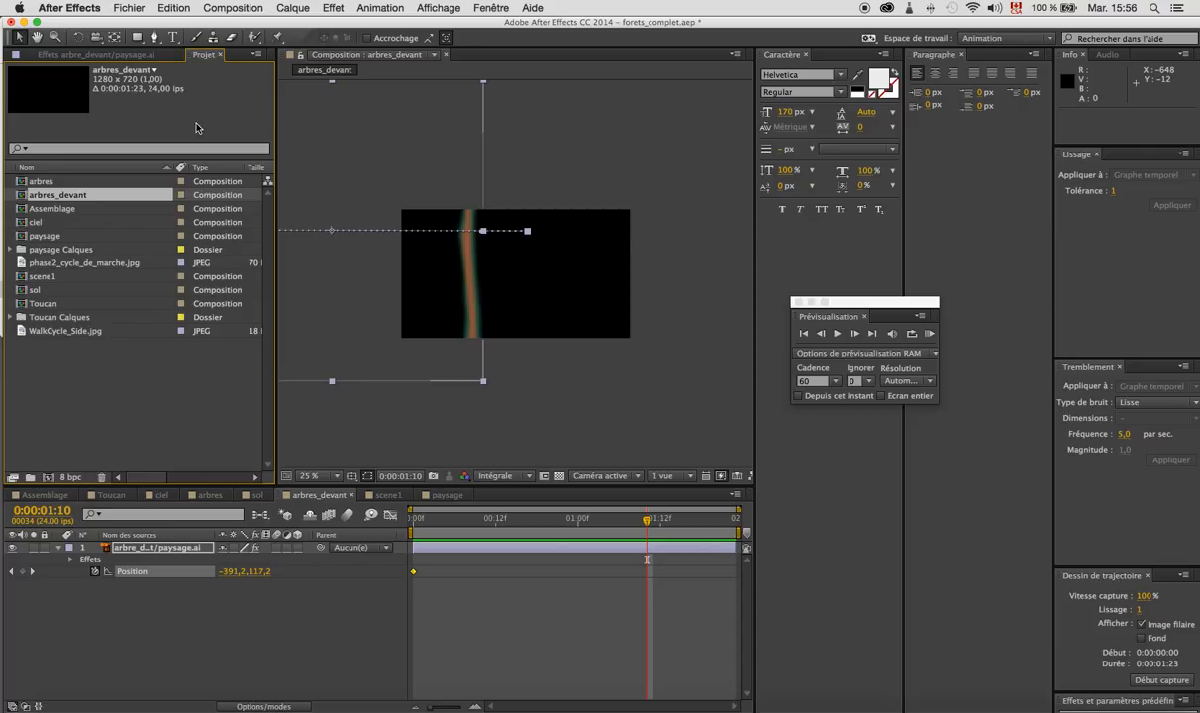
- Open the scene1 composition at its first frame and reveal the Position property of the Toucan layer
double_click(29, 278)
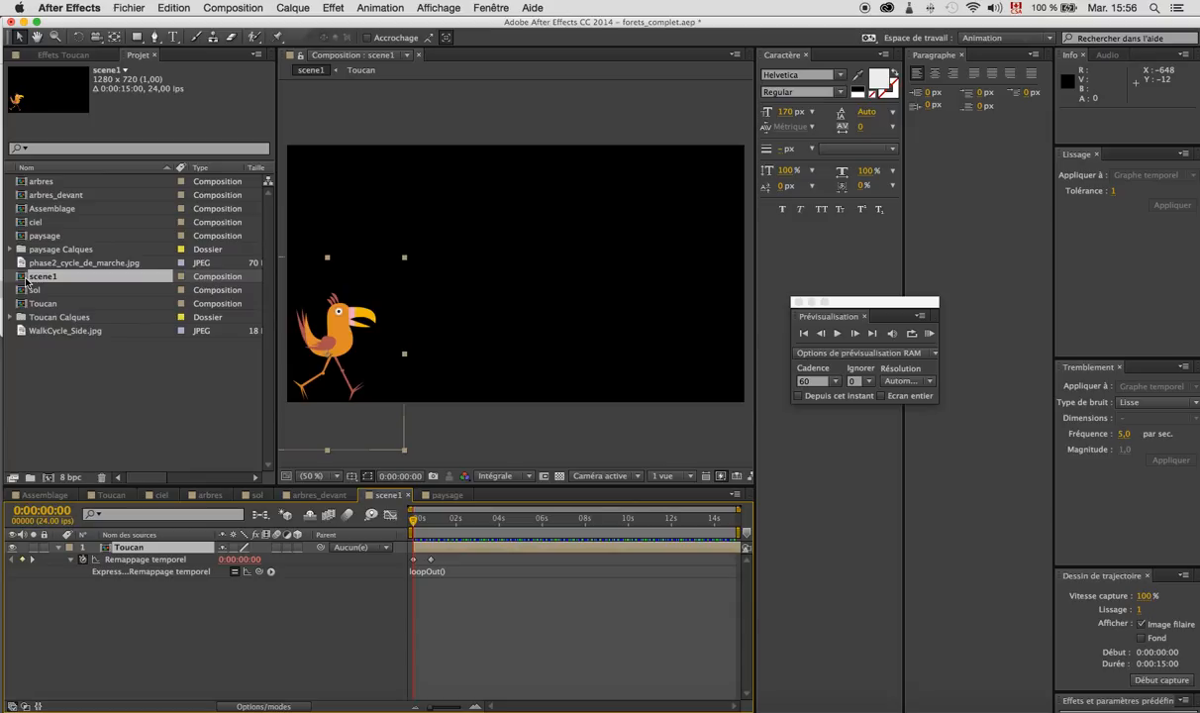
drag(414, 519, 413, 566)
click(129, 549)
key(p)
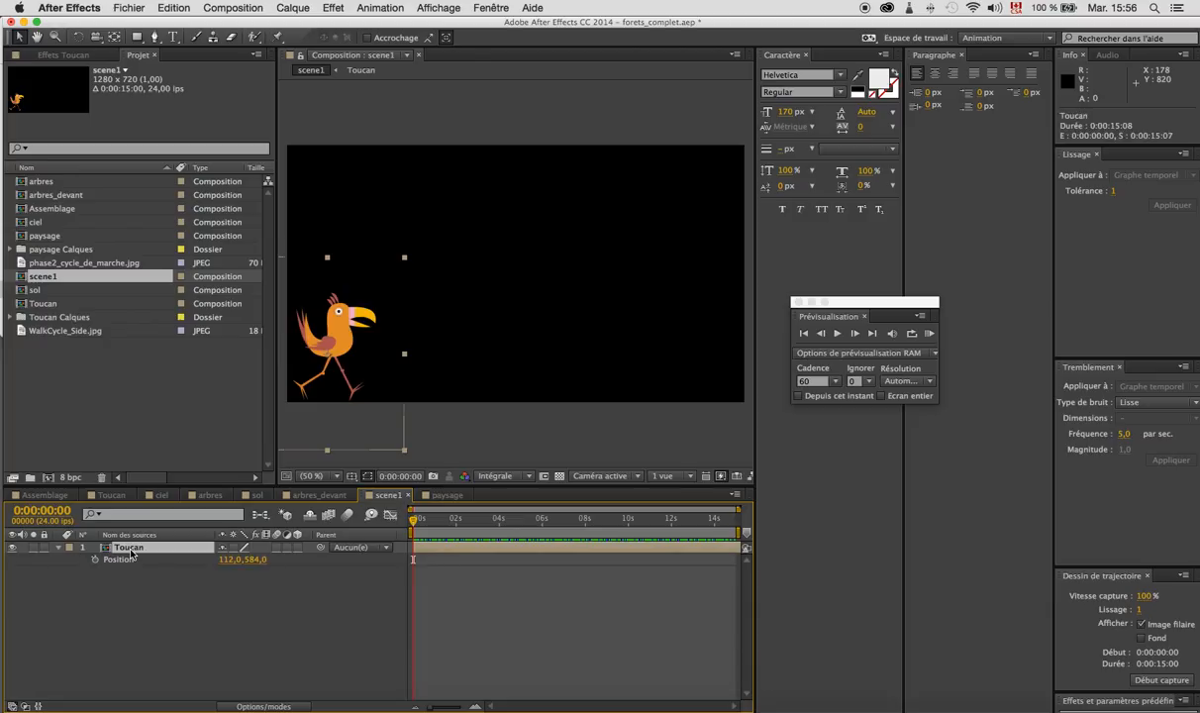
- Keyframe the Toucan layer's Position at 112, 584 on the first frame and at 1376, 584 at 0:00:14:23
click(93, 561)
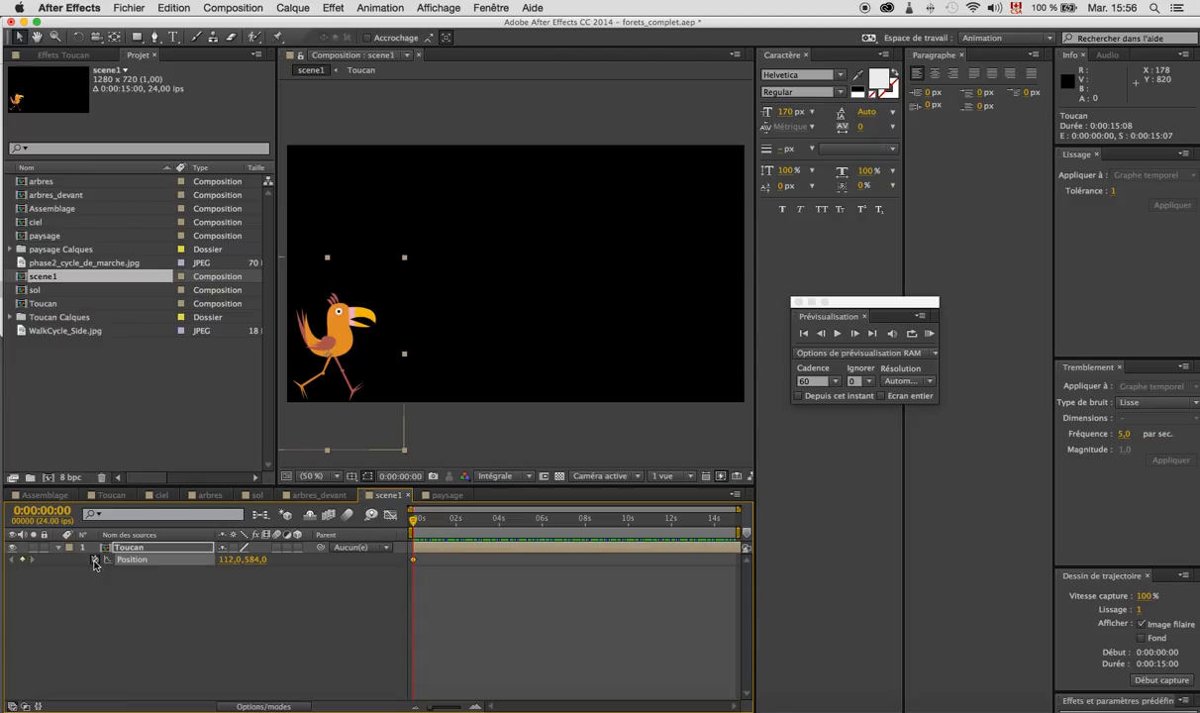
drag(418, 528, 747, 538)
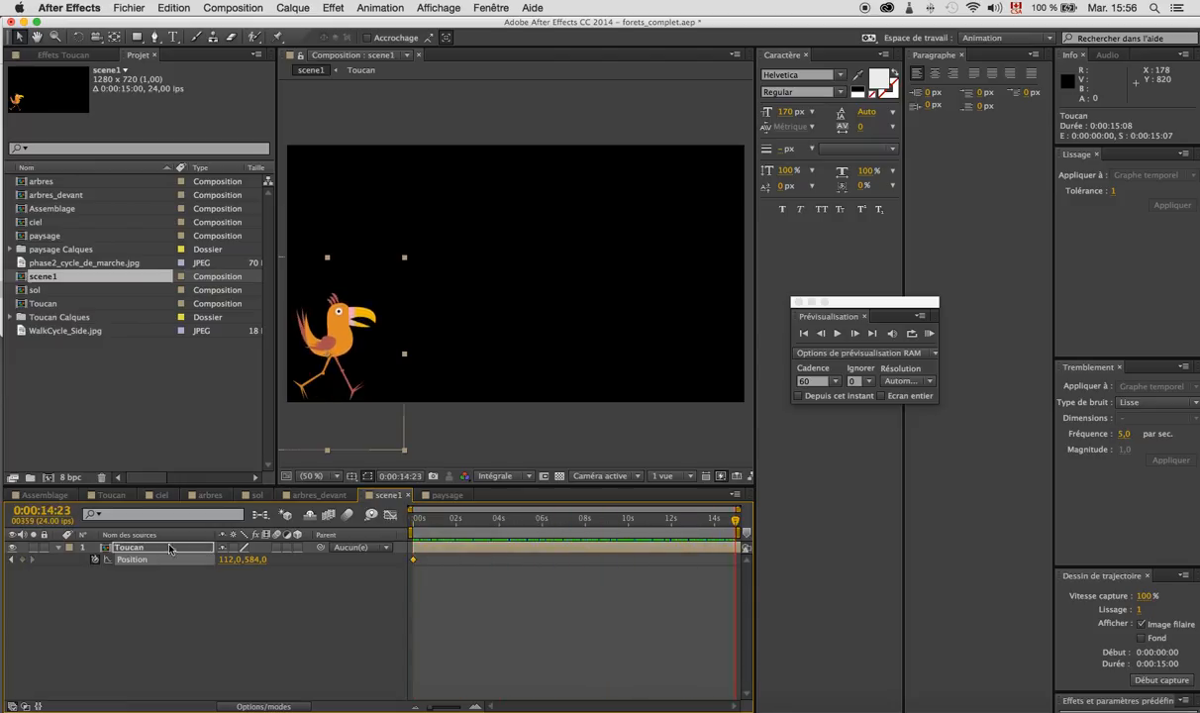
click(26, 562)
drag(251, 562, 1151, 575)
key(super+z)
key(super+z)
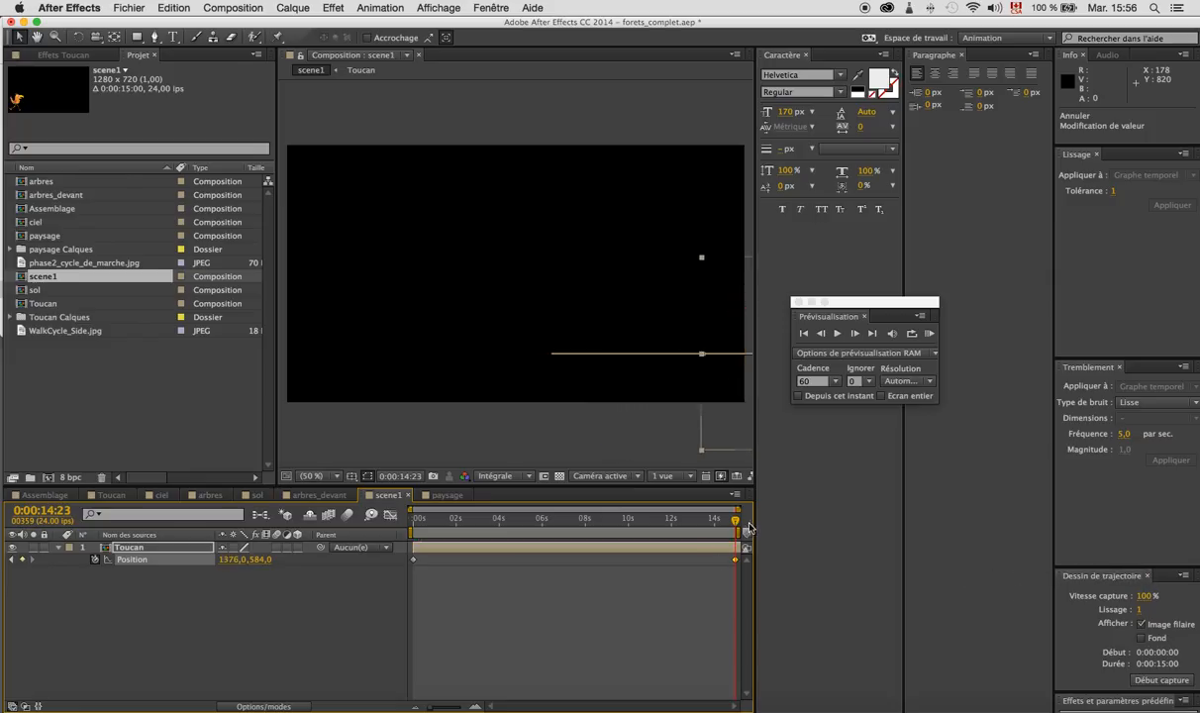
- Run a RAM preview of scene1 from its first frame to examine the Toucan's walk across the frame
drag(742, 527, 399, 546)
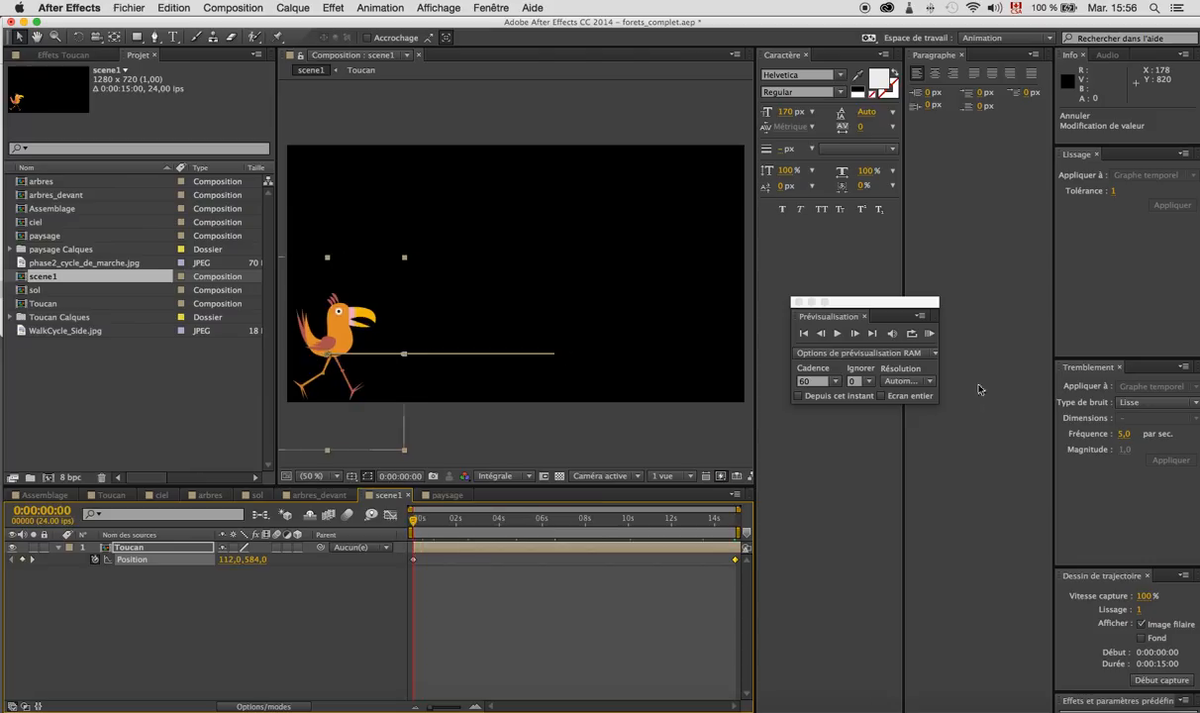
click(930, 334)
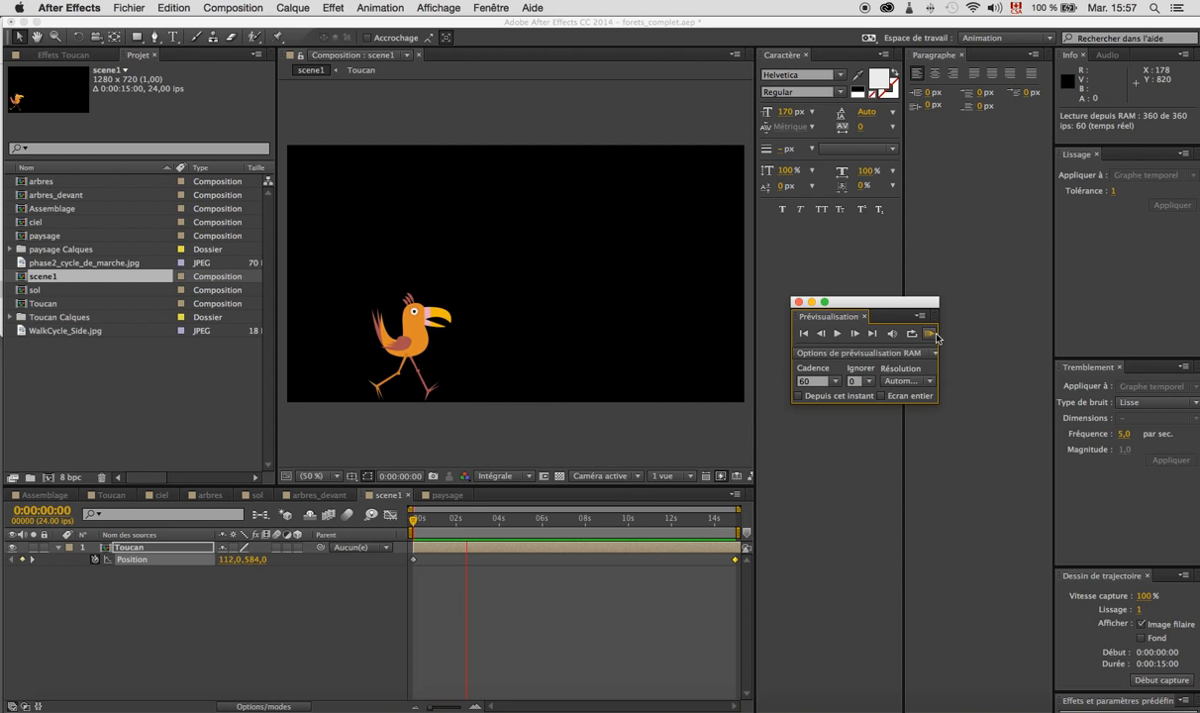
key(space)
- Set the RAM preview frame rate to 24 and preview the Toucan's walk at that rate
click(820, 381)
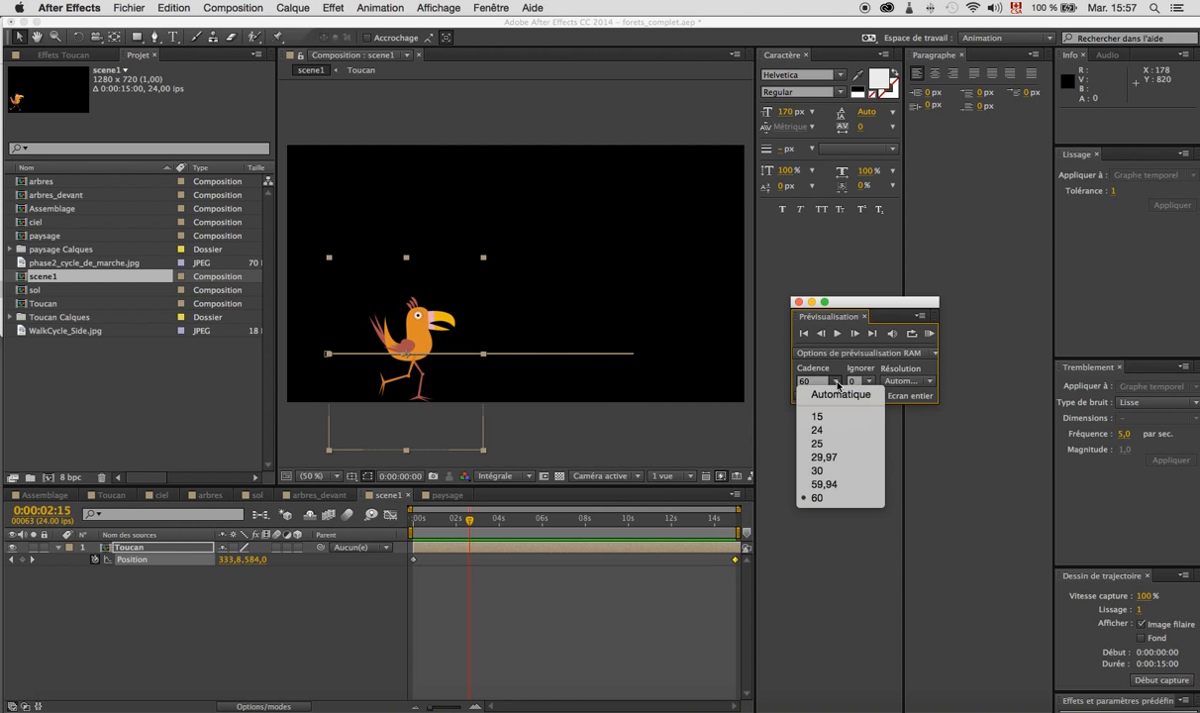
click(837, 432)
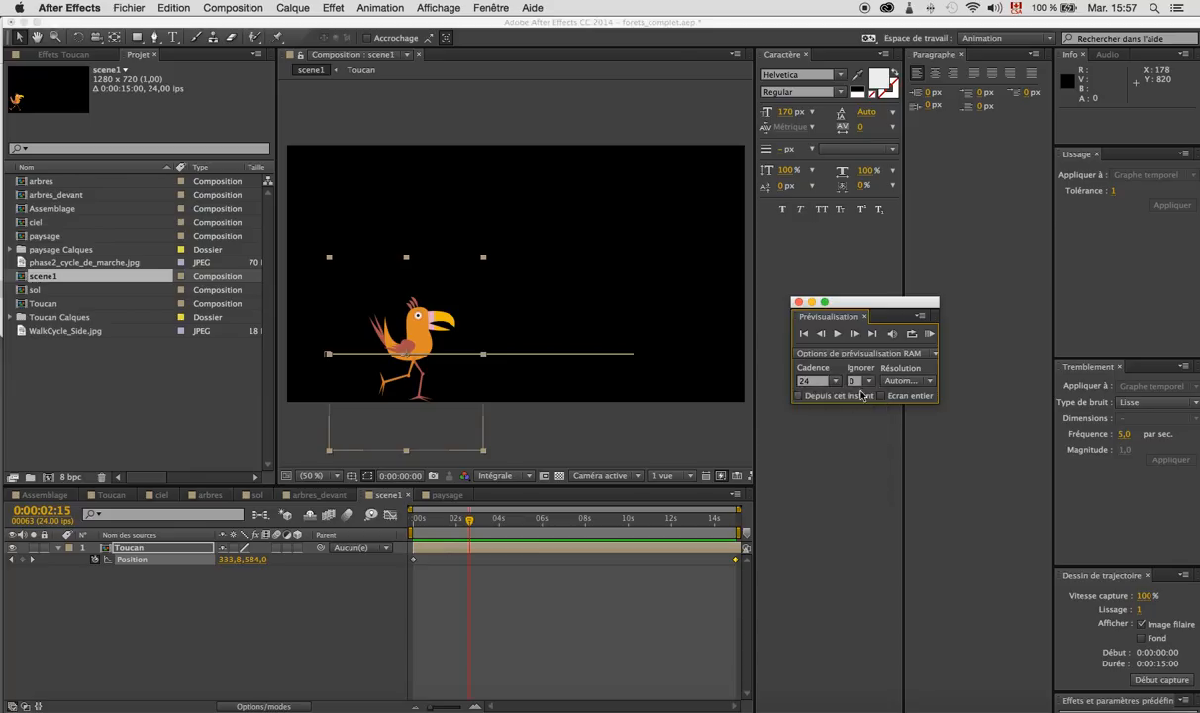
click(929, 334)
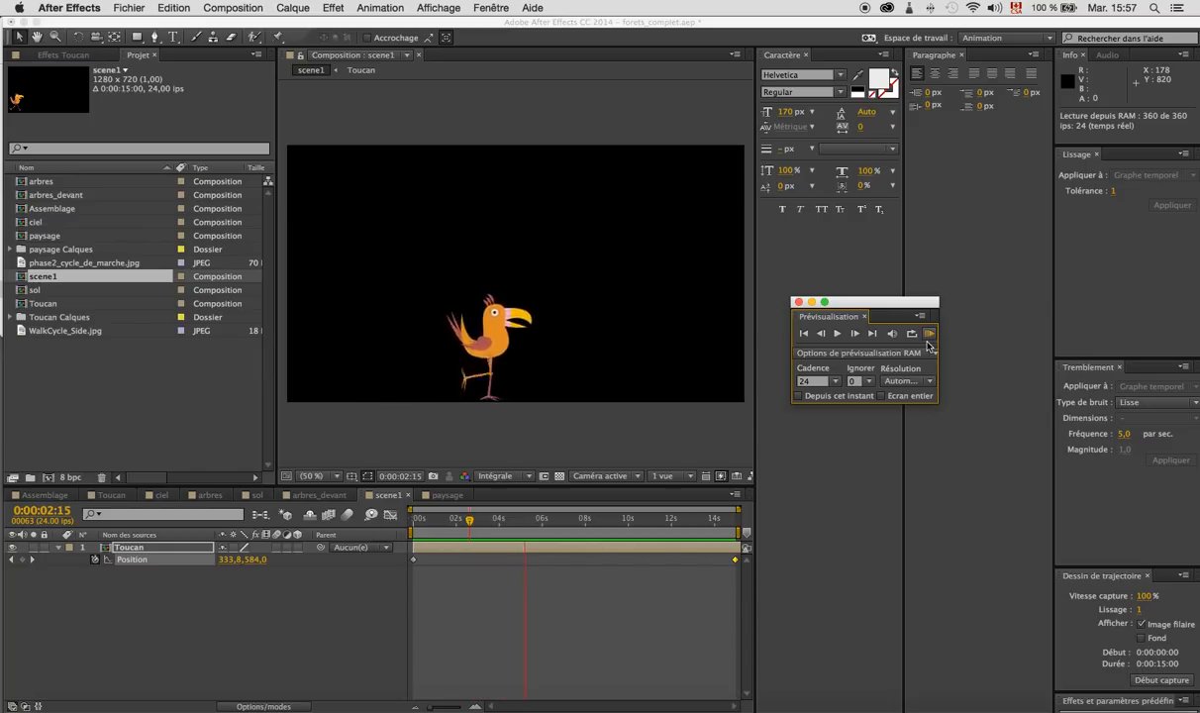
key(space)
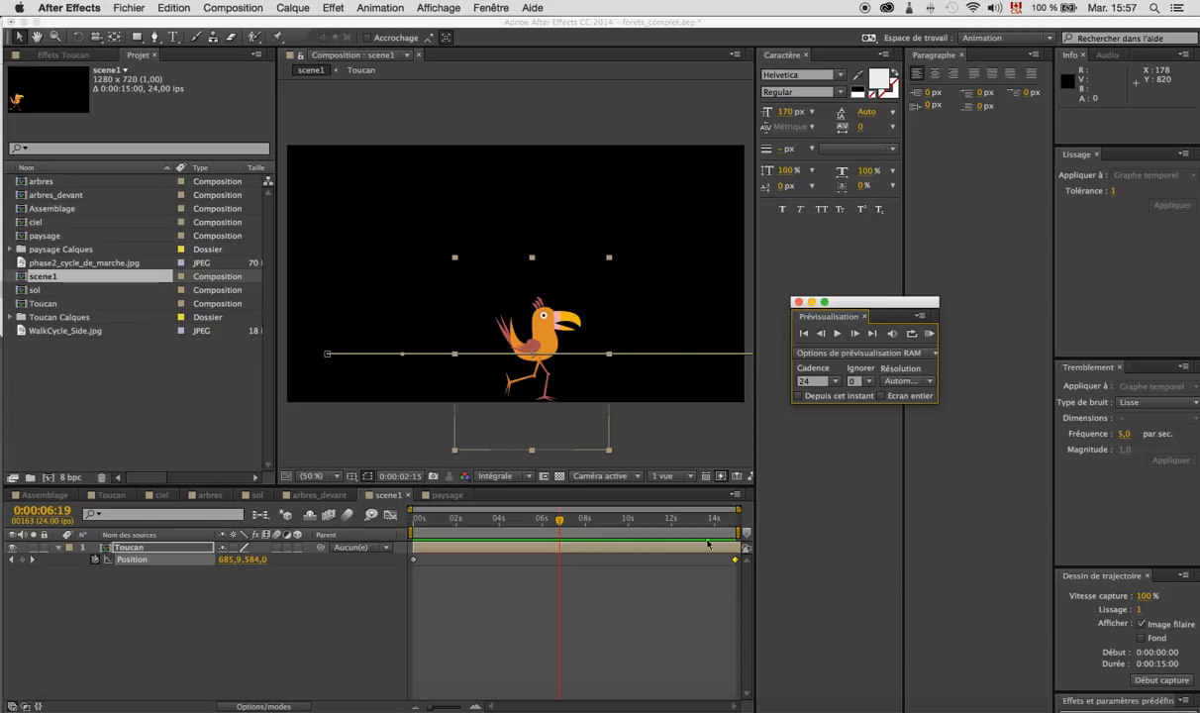
- Return scene1 to its first frame and add the ciel composition as a layer beneath the Toucan
drag(559, 523, 392, 535)
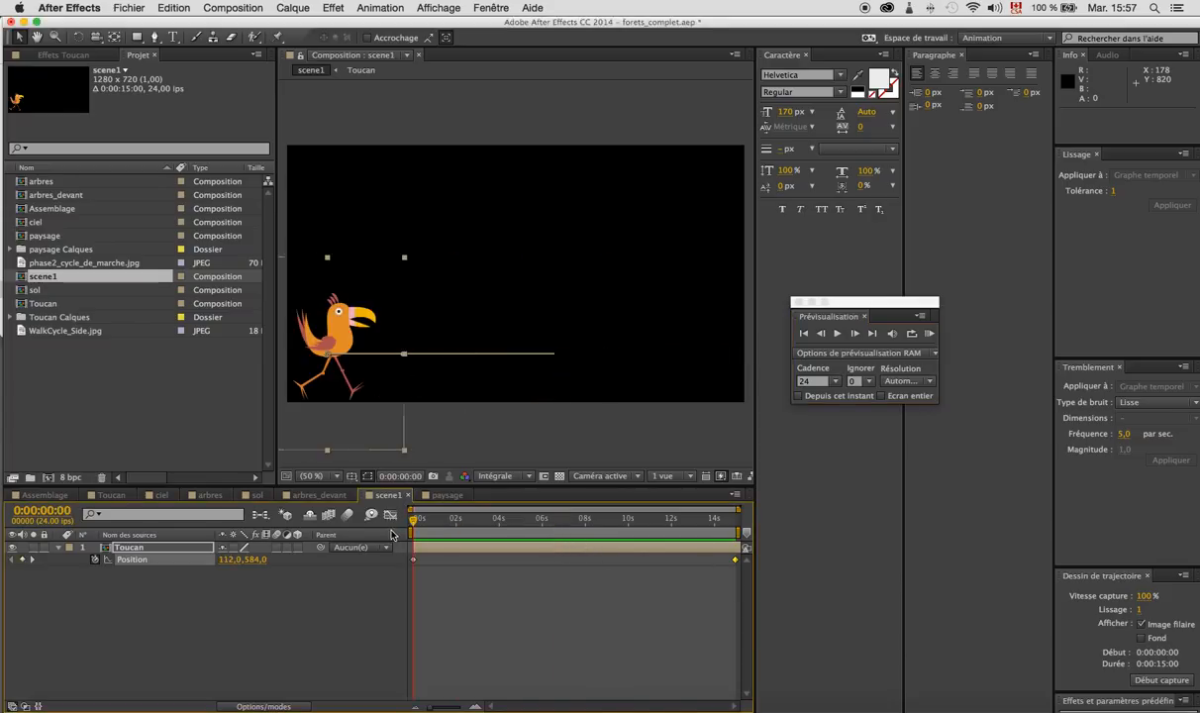
click(34, 223)
drag(24, 225, 85, 584)
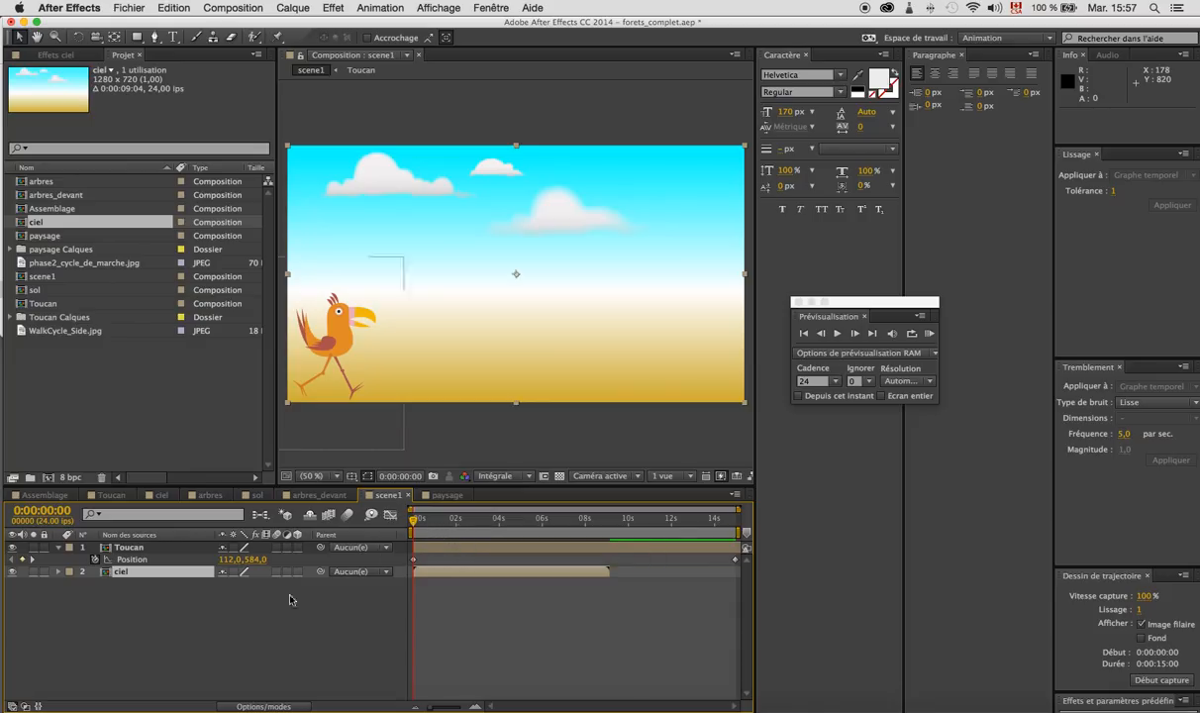
drag(416, 519, 354, 560)
- Enable time remapping on the ciel layer and extend its end to 0:00:14:22
right_click(134, 572)
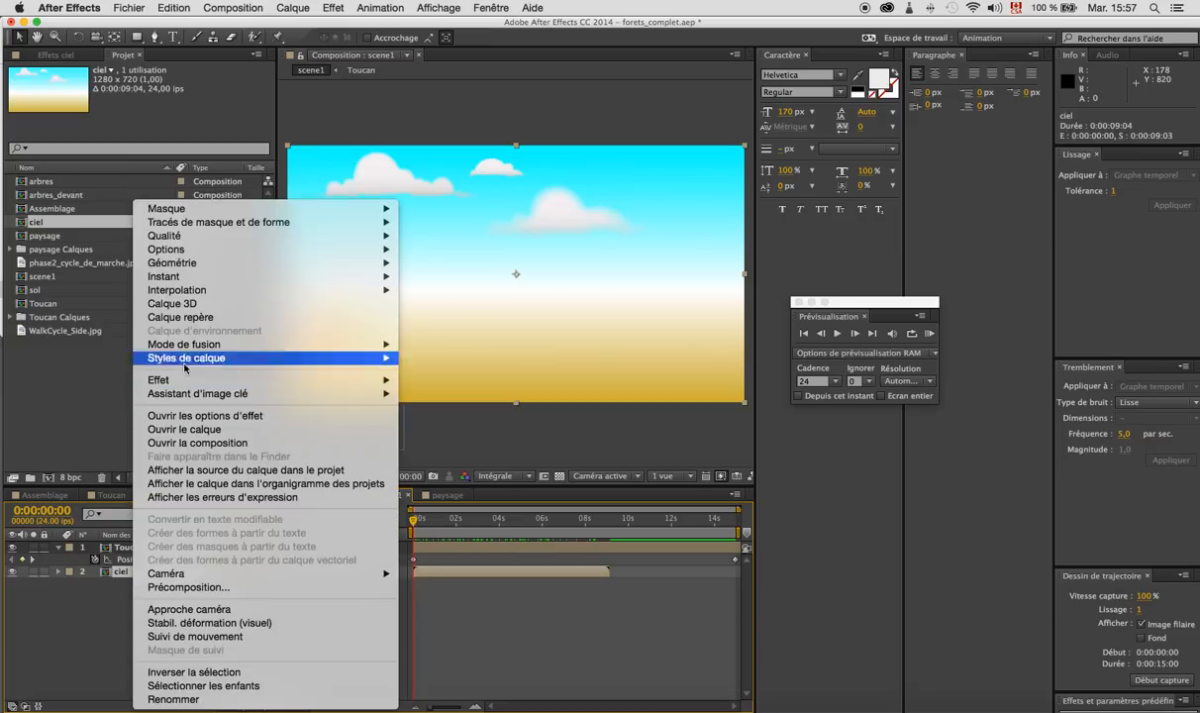
mouse_move(195, 282)
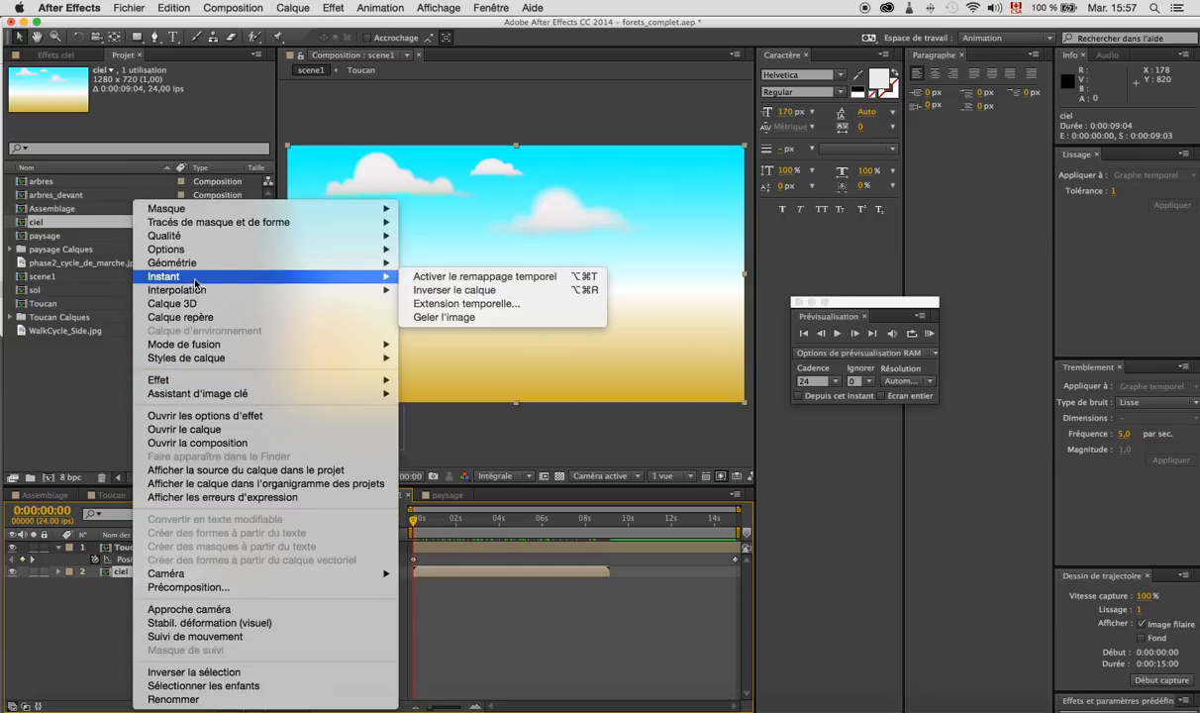
click(416, 277)
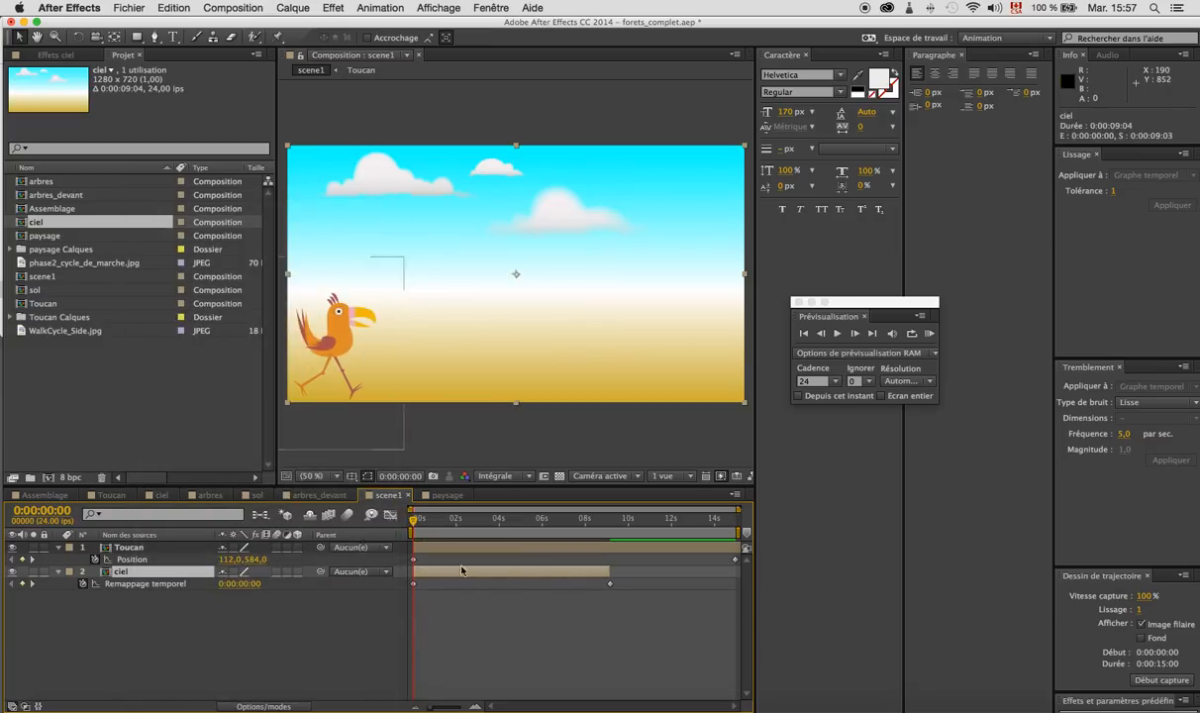
drag(611, 573, 727, 570)
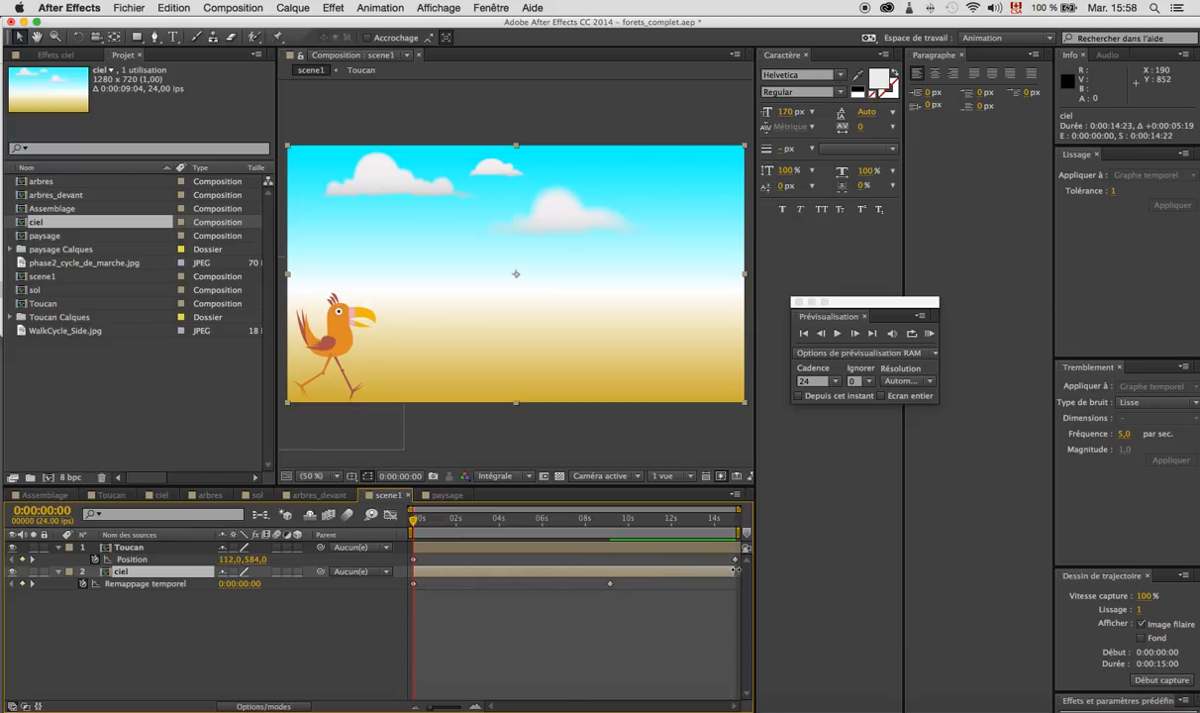
- Add the expression loopOut() to the ciel layer's time remapping property
alt+click(84, 584)
key(BackSpace)
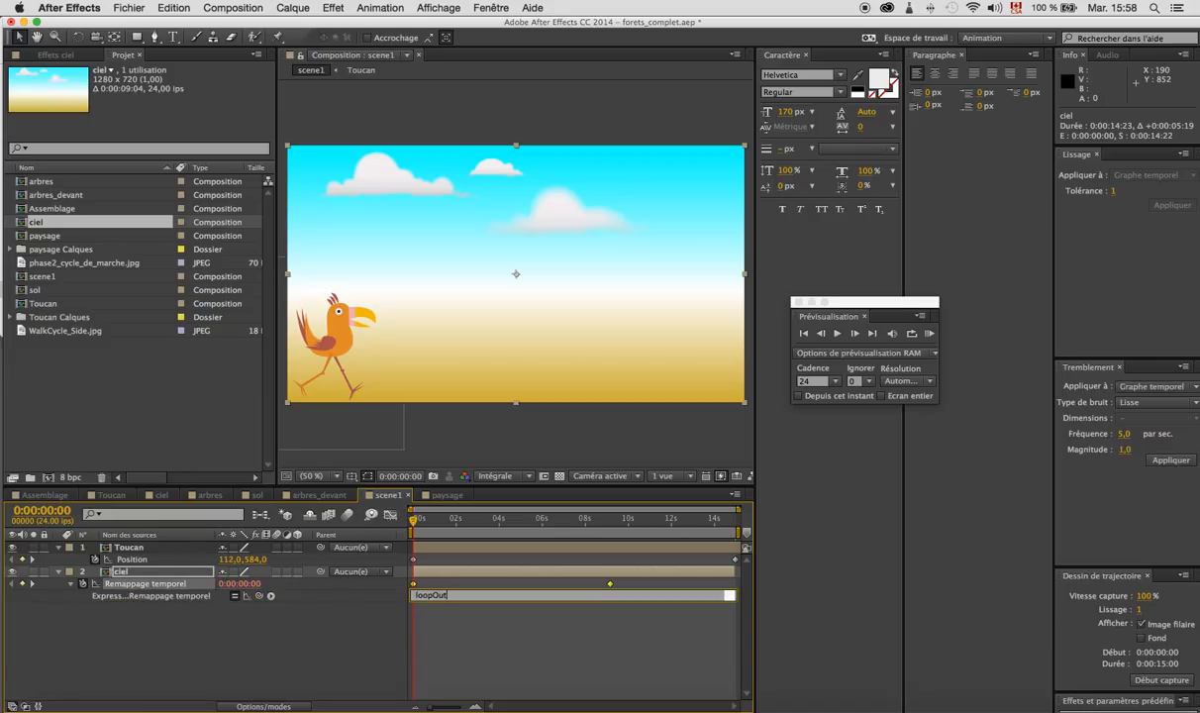
click(491, 612)
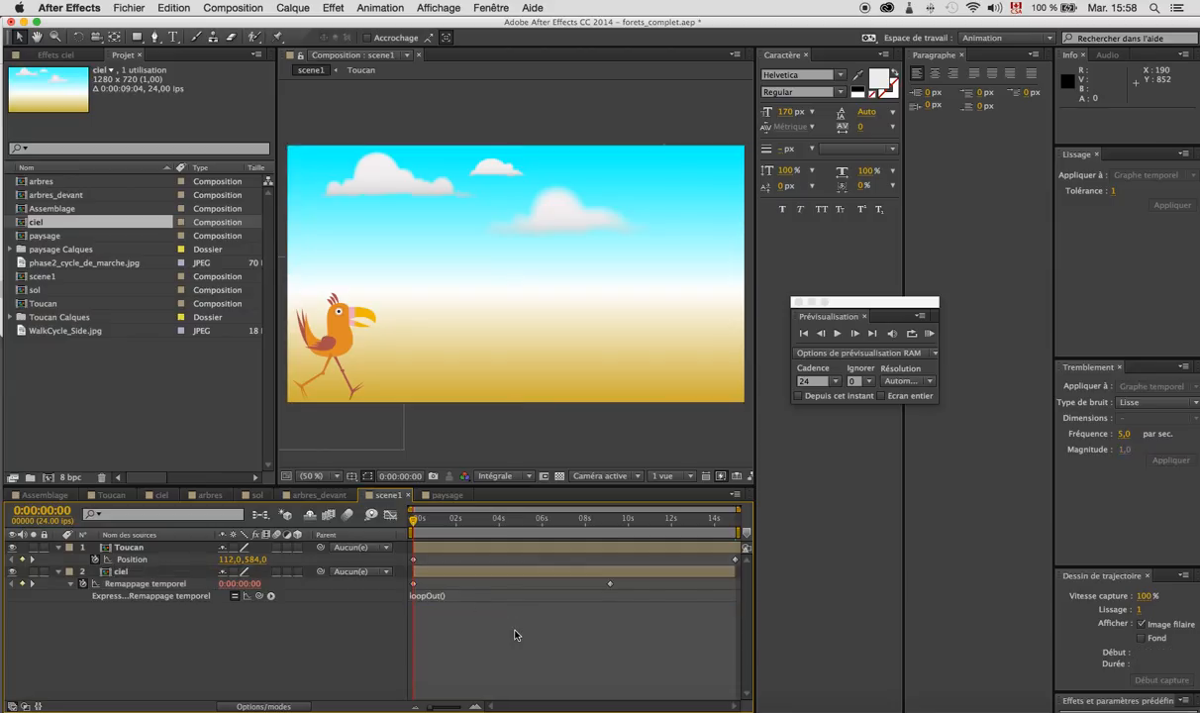
- Run a RAM preview of scene1 to check how the looping sky plays behind the Toucan
key(space)
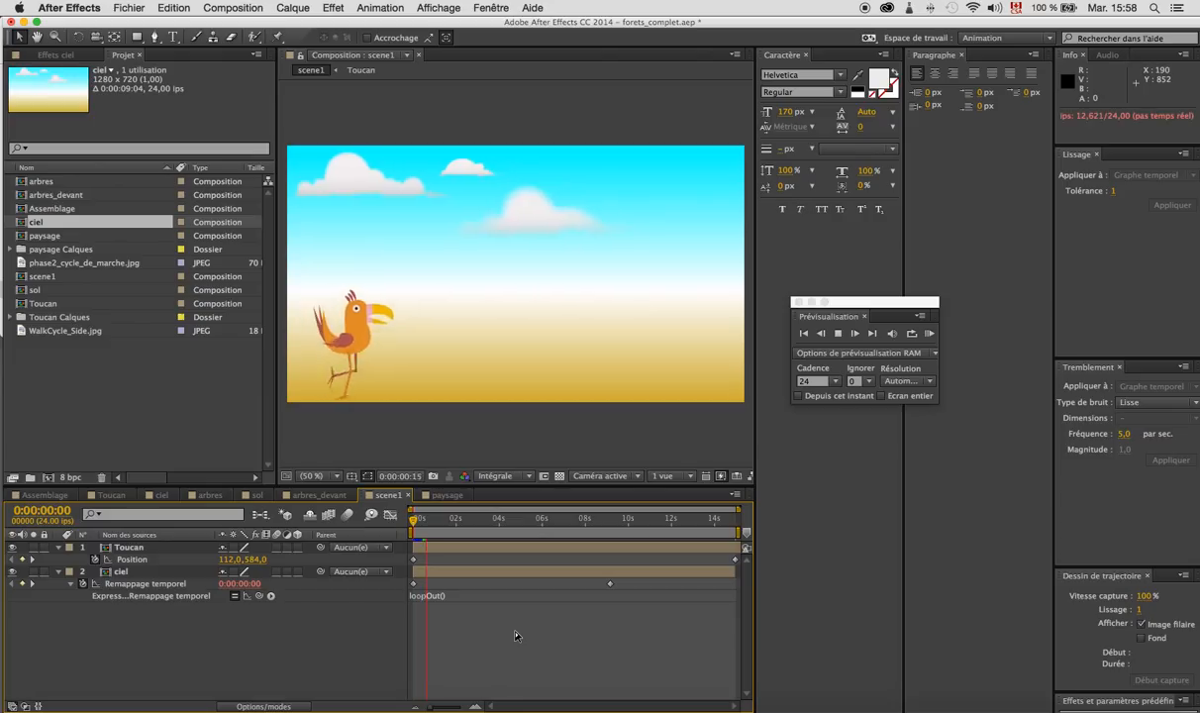
key(space)
click(931, 338)
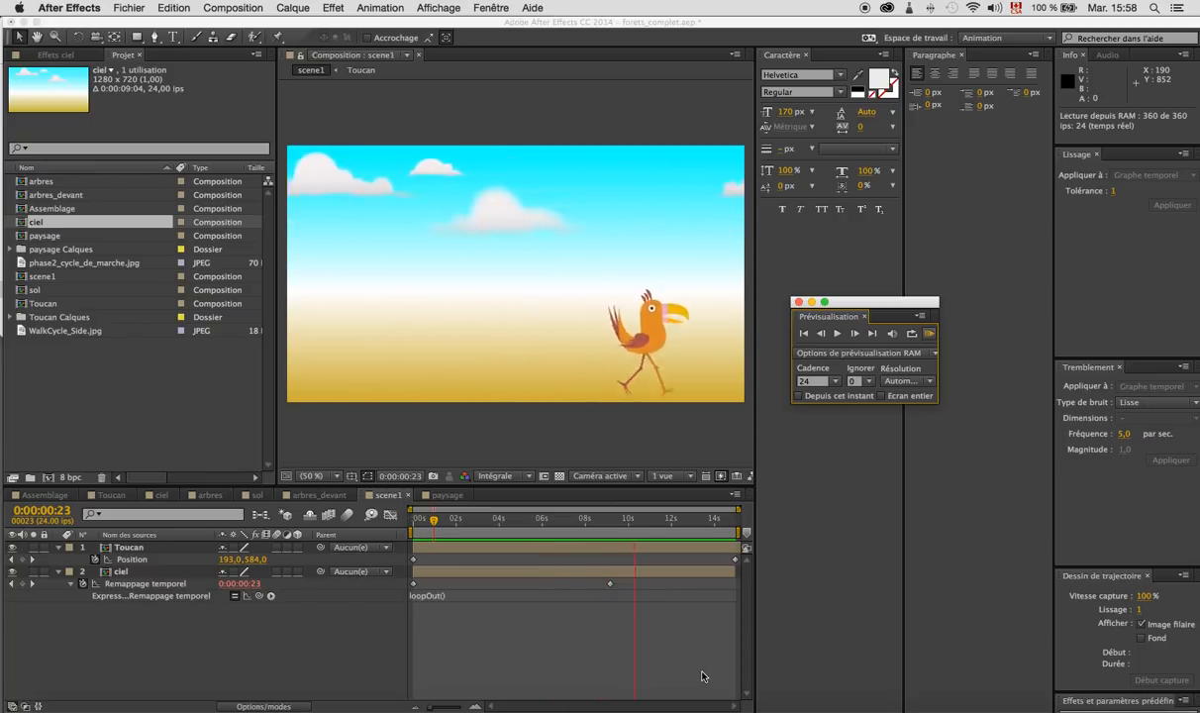
key(space)
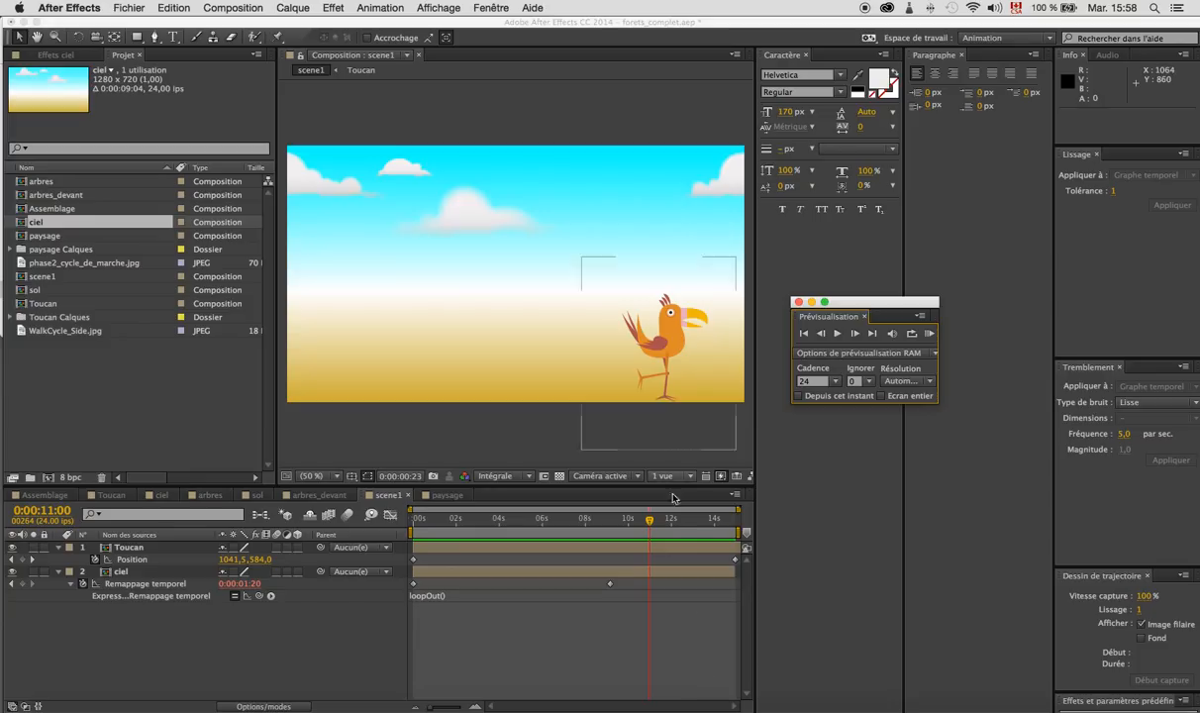
- Replace the ciel layer's last time-remap keyframe at 0:00:09:04 with one at 0:00:09:03, and run a RAM preview of scene1
drag(650, 522, 606, 528)
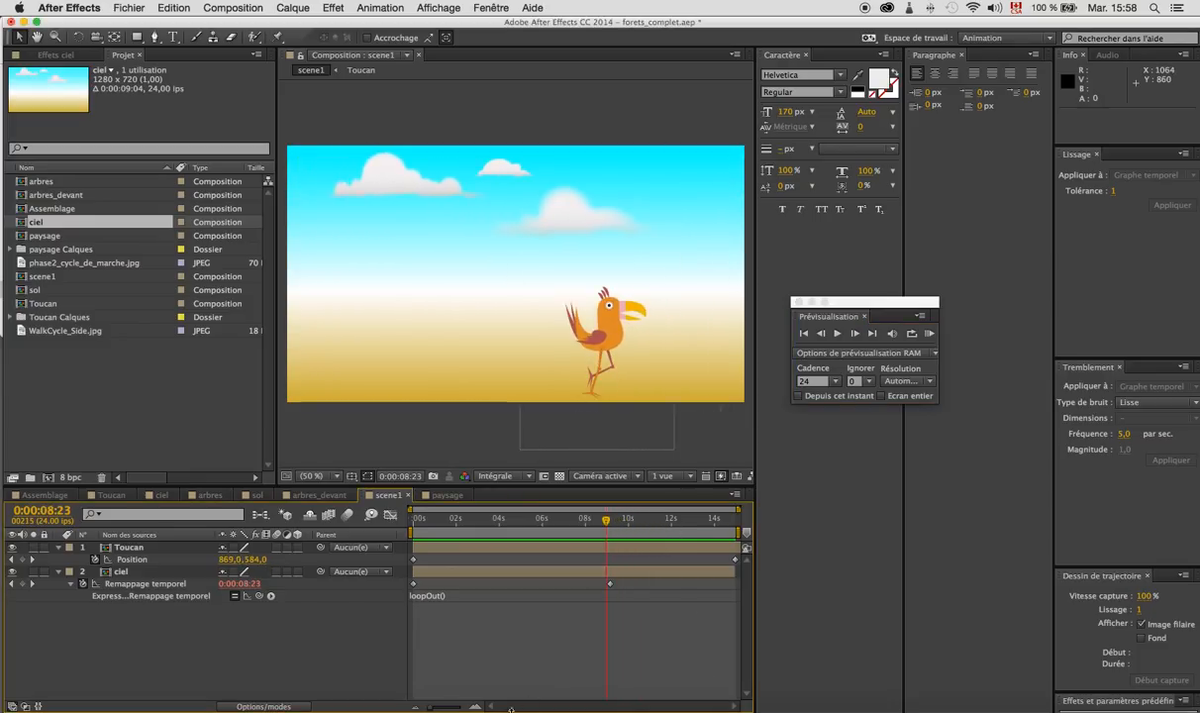
drag(432, 707, 465, 709)
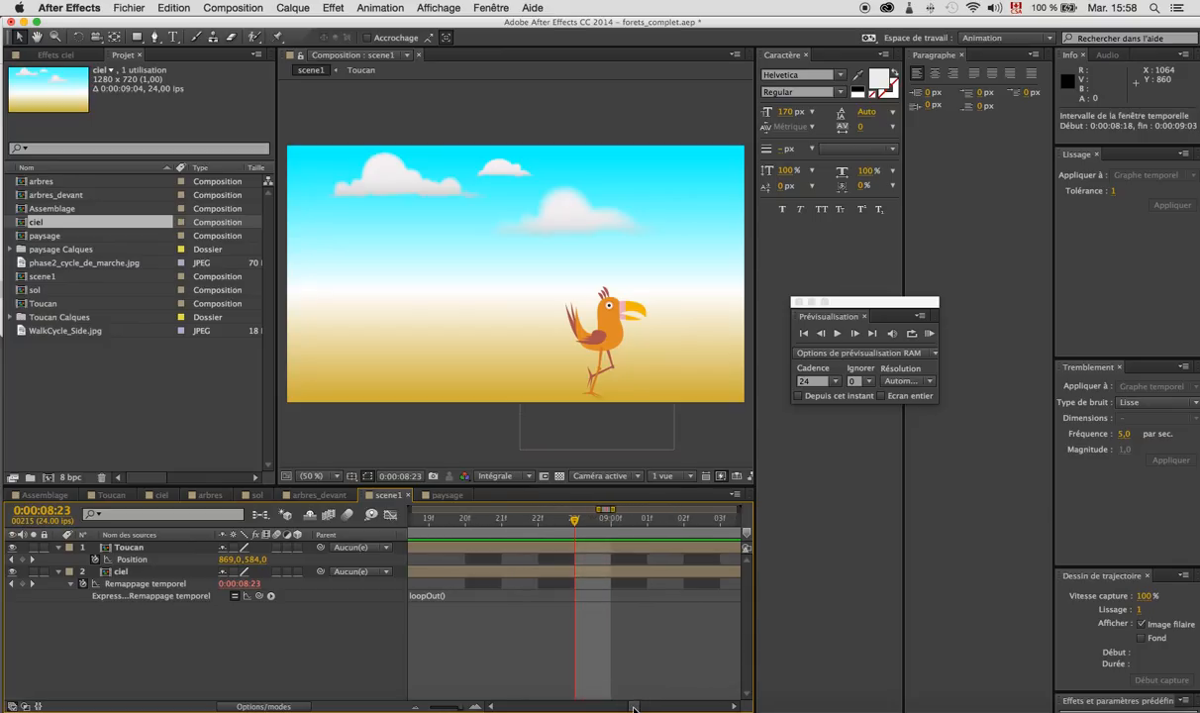
drag(634, 709, 650, 709)
click(545, 519)
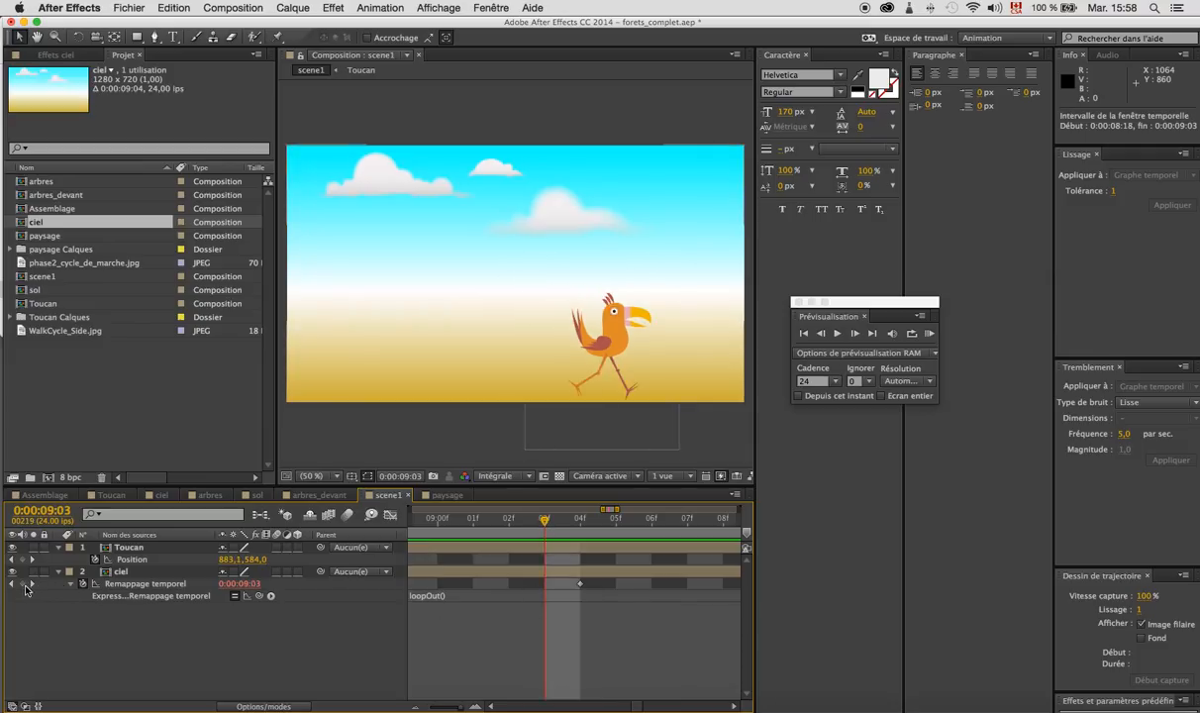
click(22, 584)
click(580, 584)
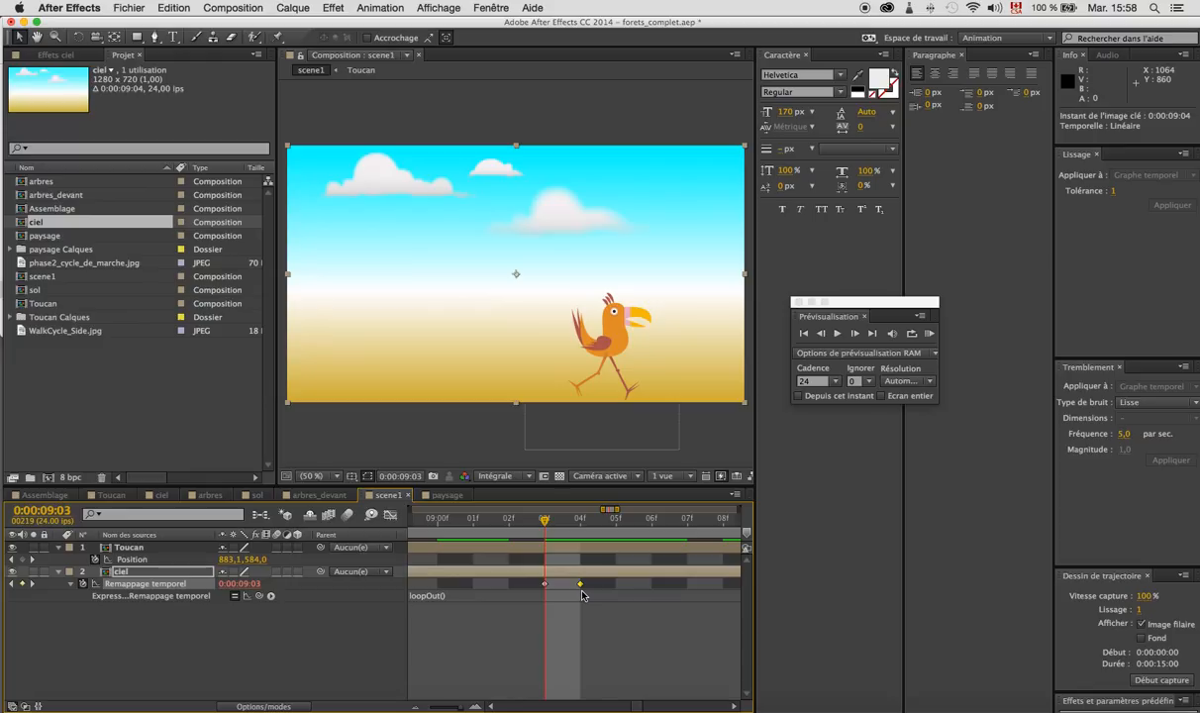
key(Delete)
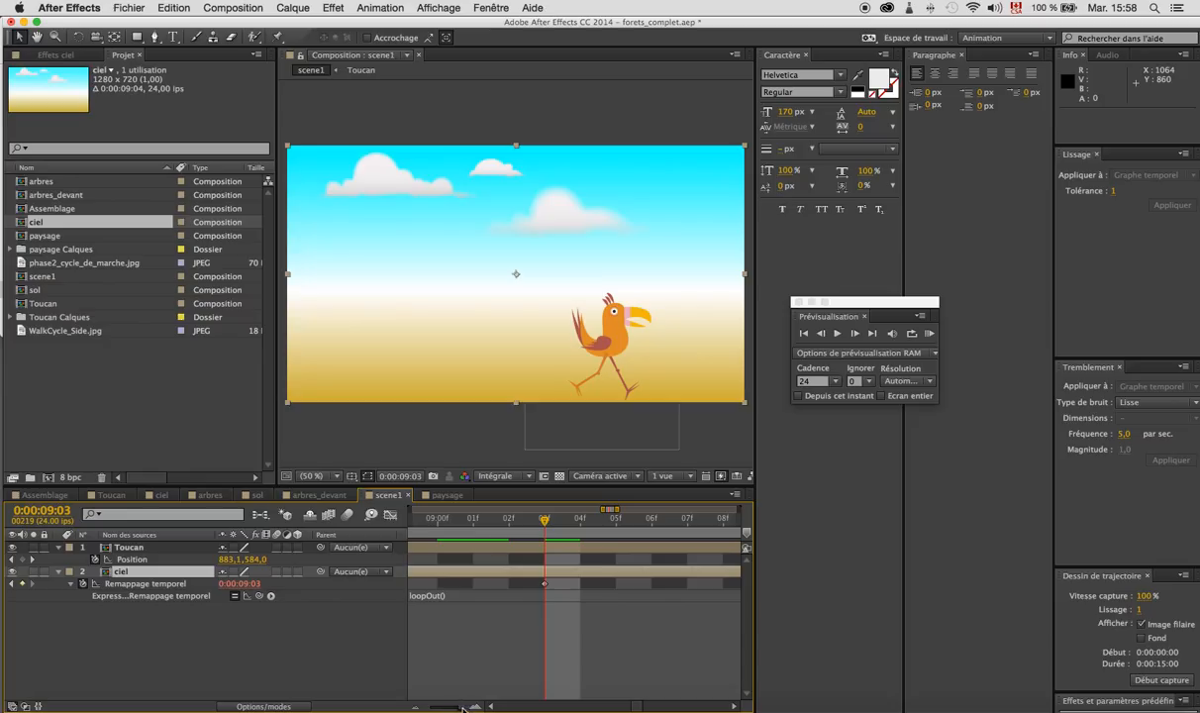
drag(463, 707, 426, 707)
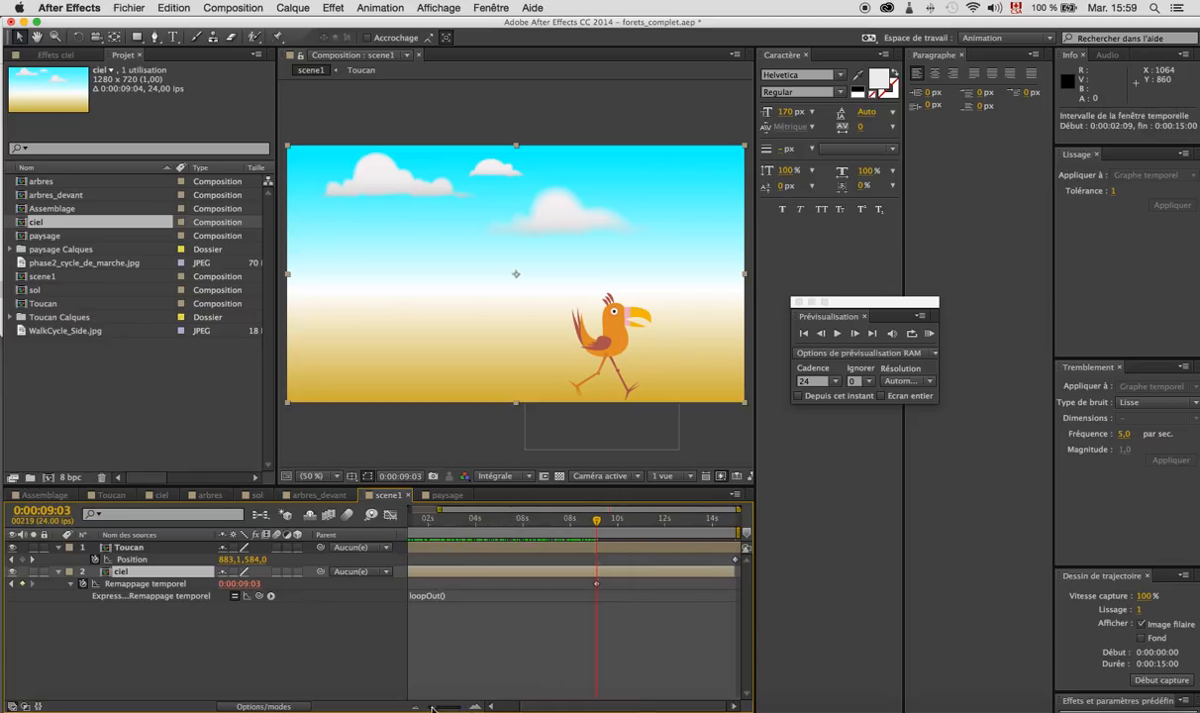
click(931, 336)
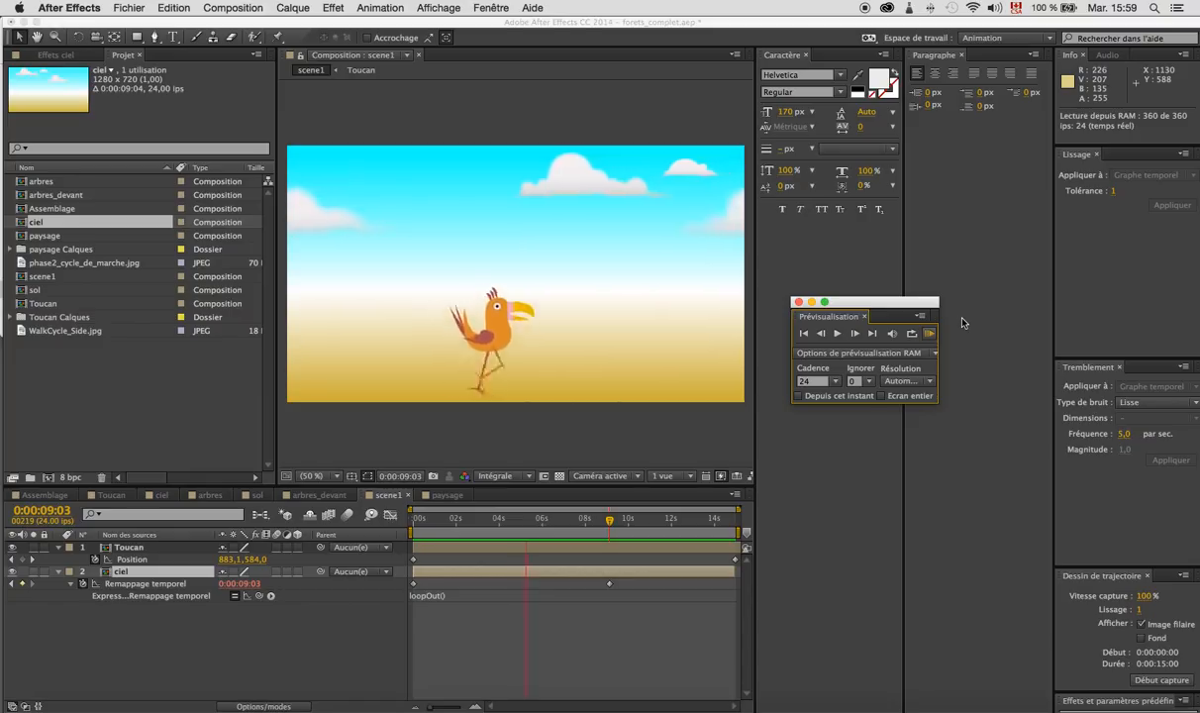
key(space)
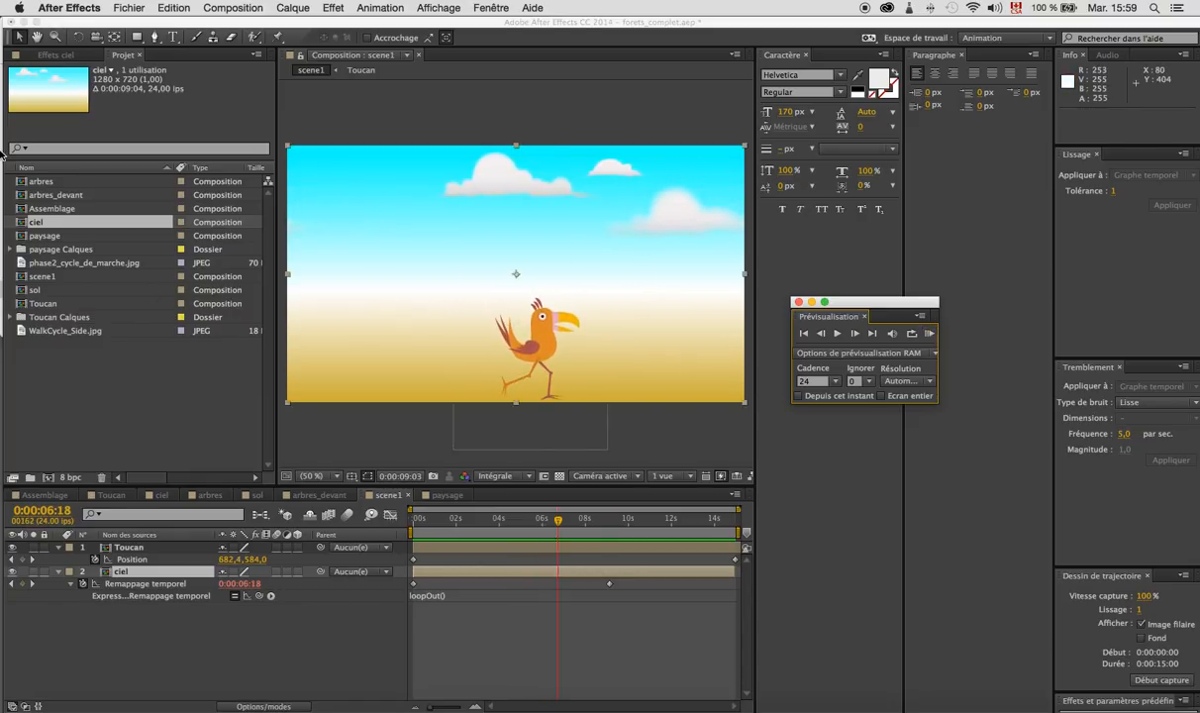
- Add the arbres composition as a layer between Toucan and ciel in scene1, and return to the first frame
click(31, 197)
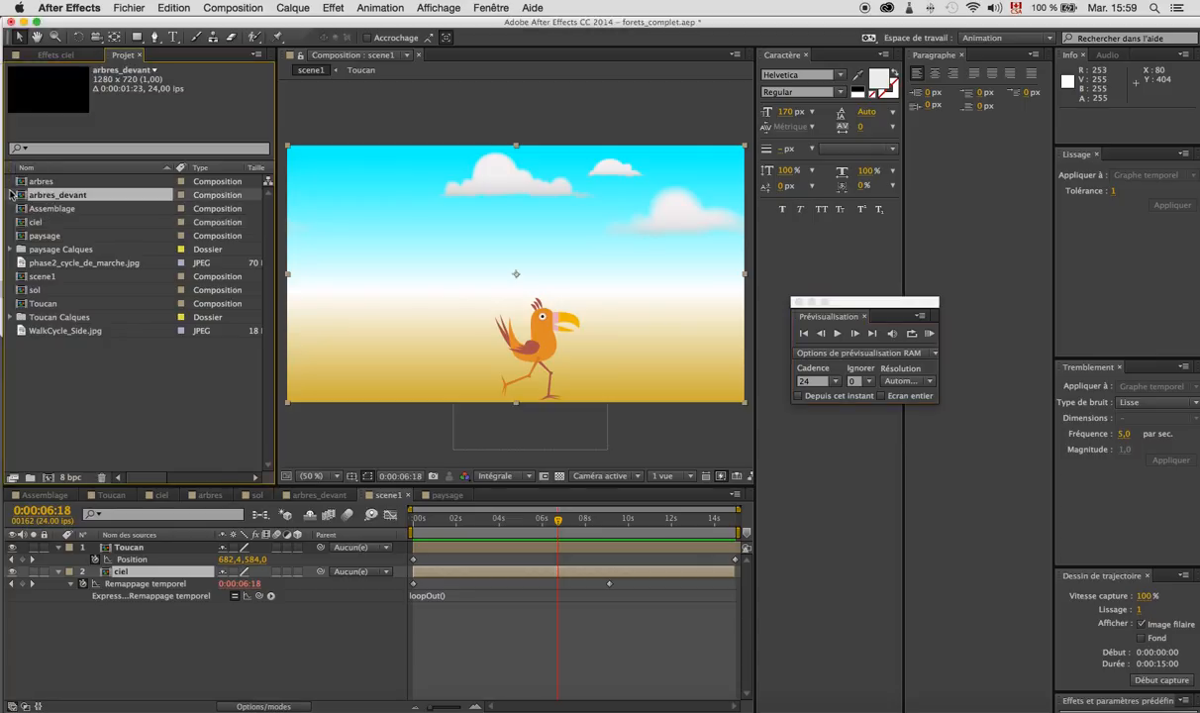
click(26, 183)
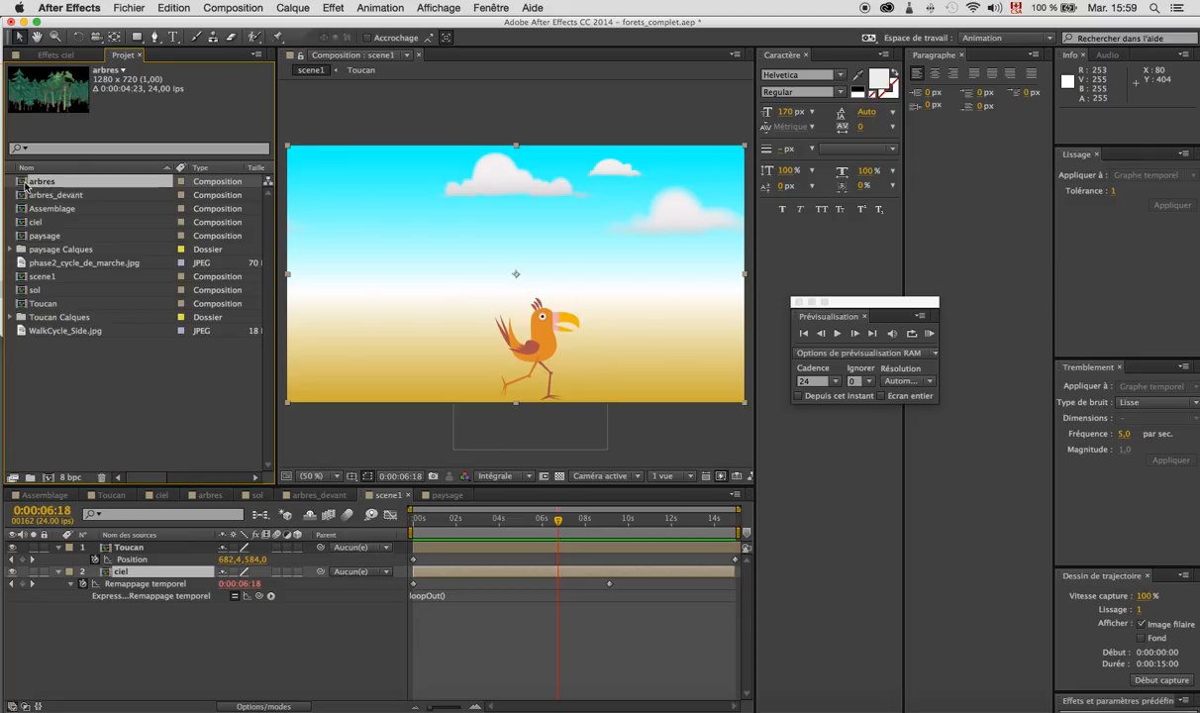
drag(24, 186, 136, 572)
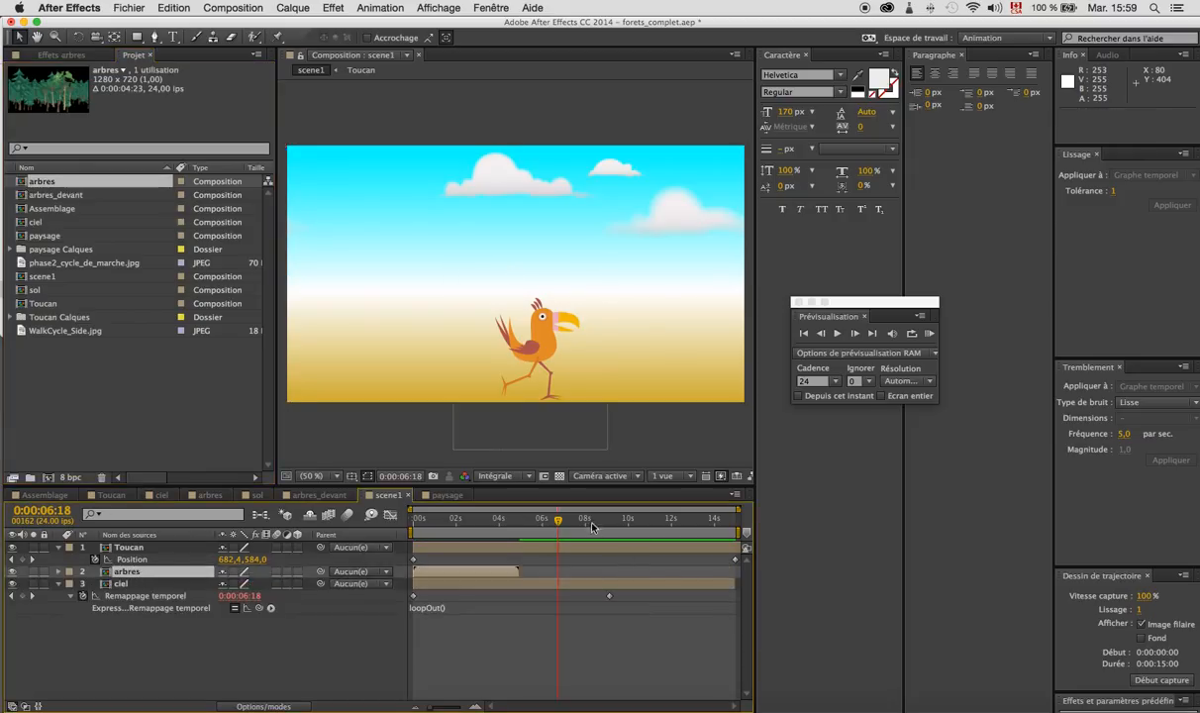
drag(560, 522, 412, 525)
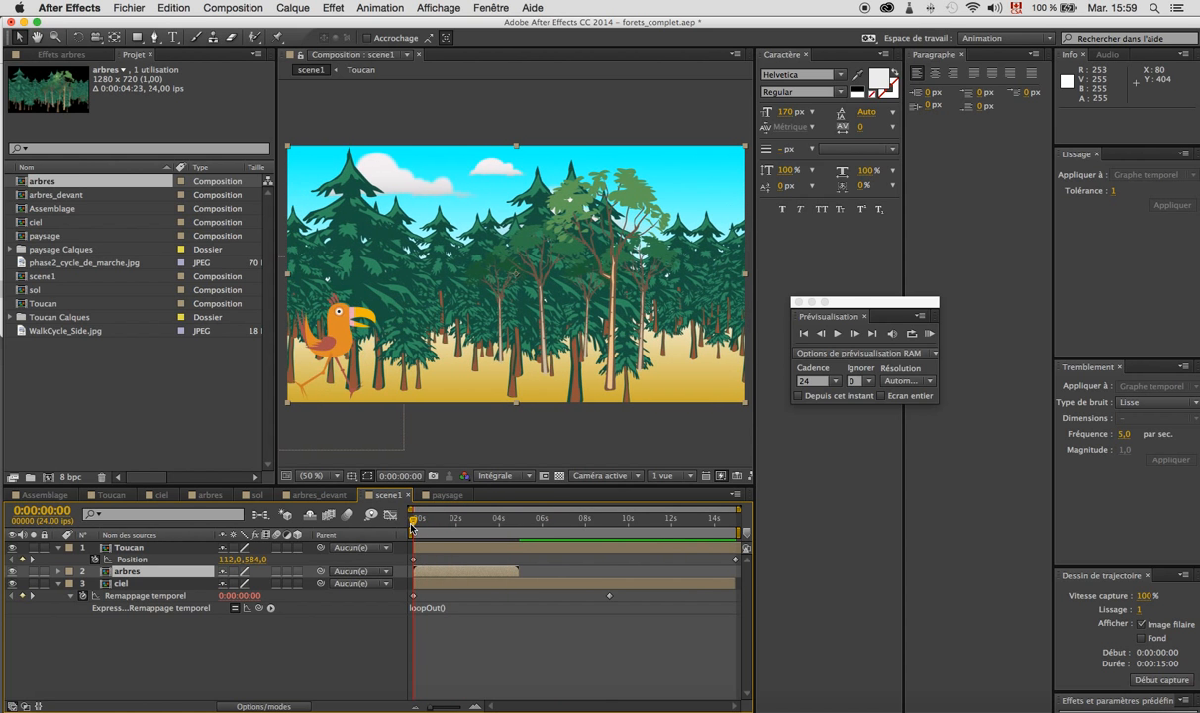
- Enable time remapping on the arbres layer and extend its end past the end of scene1
right_click(116, 574)
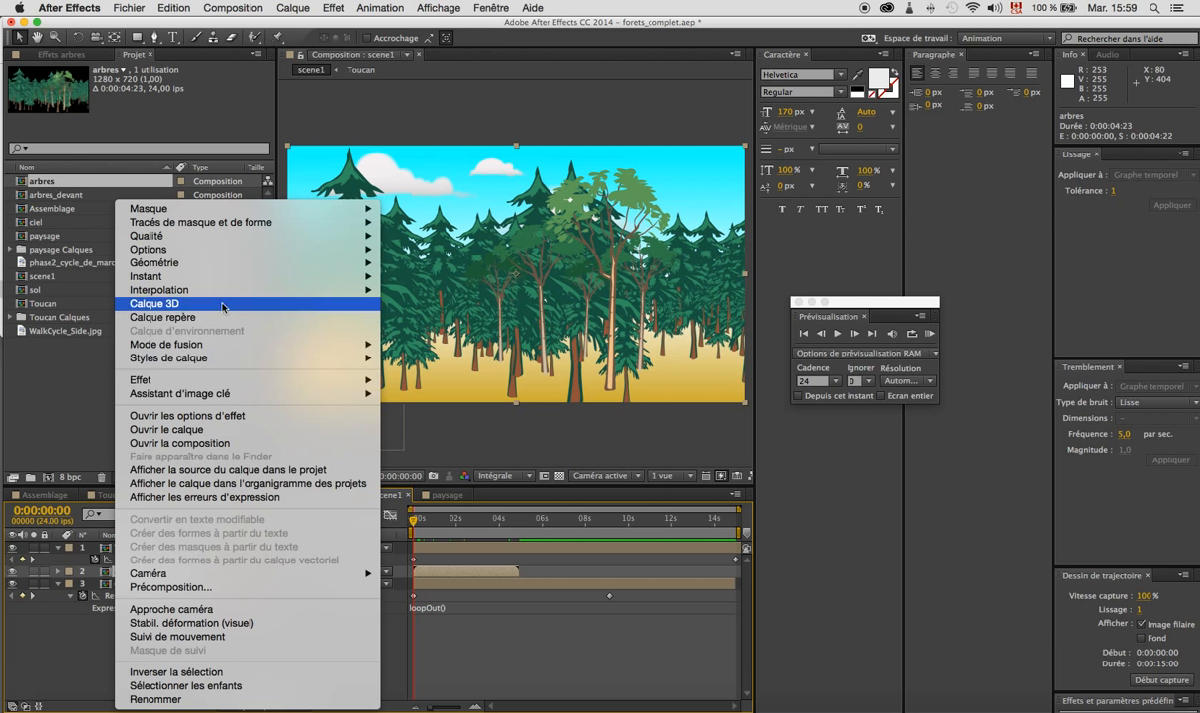
mouse_move(327, 276)
click(448, 278)
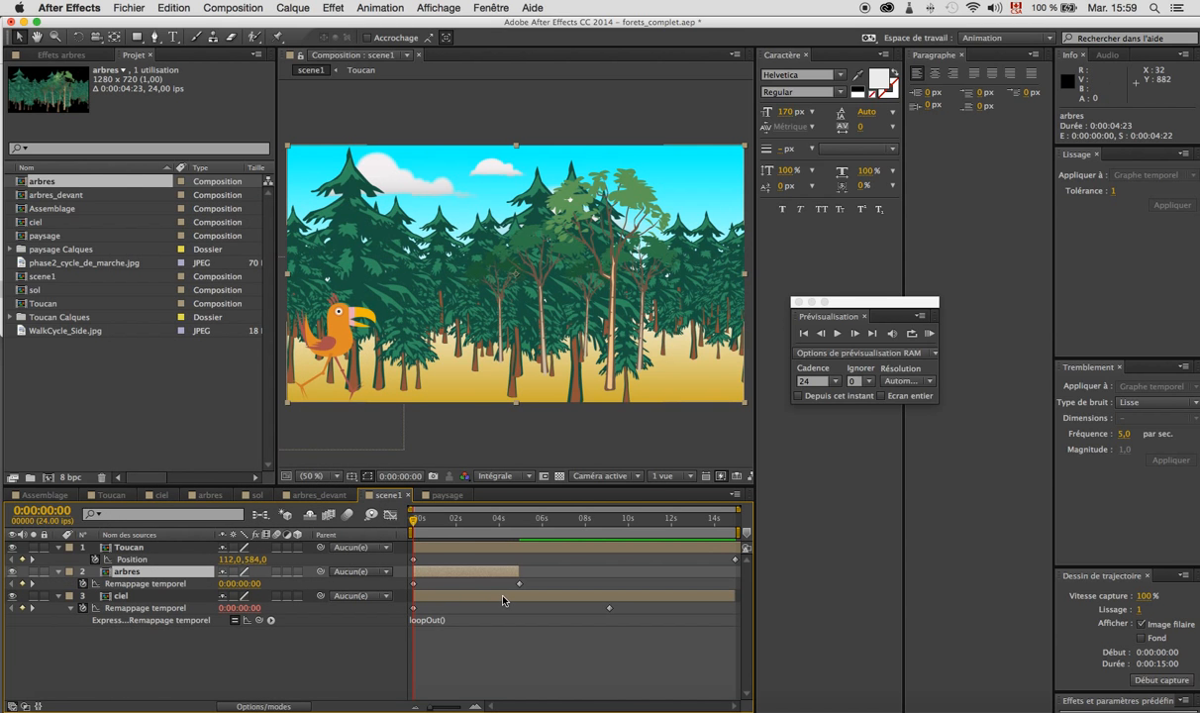
drag(516, 573, 758, 572)
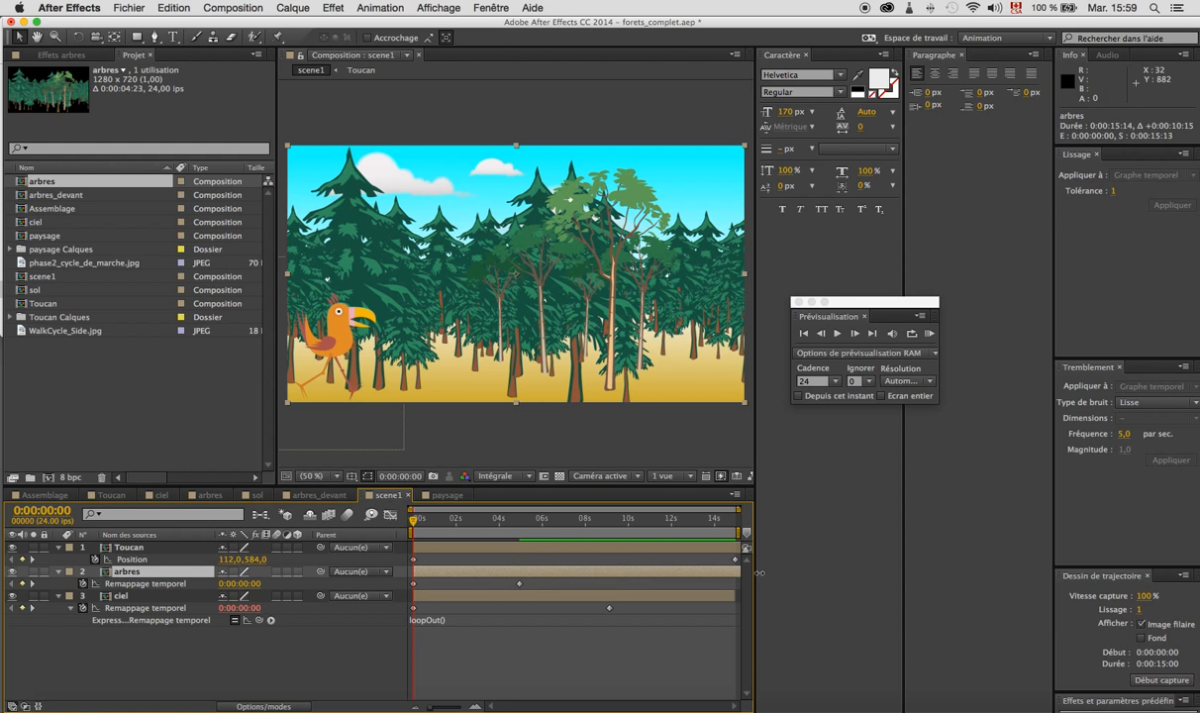
- Add the expression loopOut() to the time remapping of the arbres layer
drag(416, 523, 522, 535)
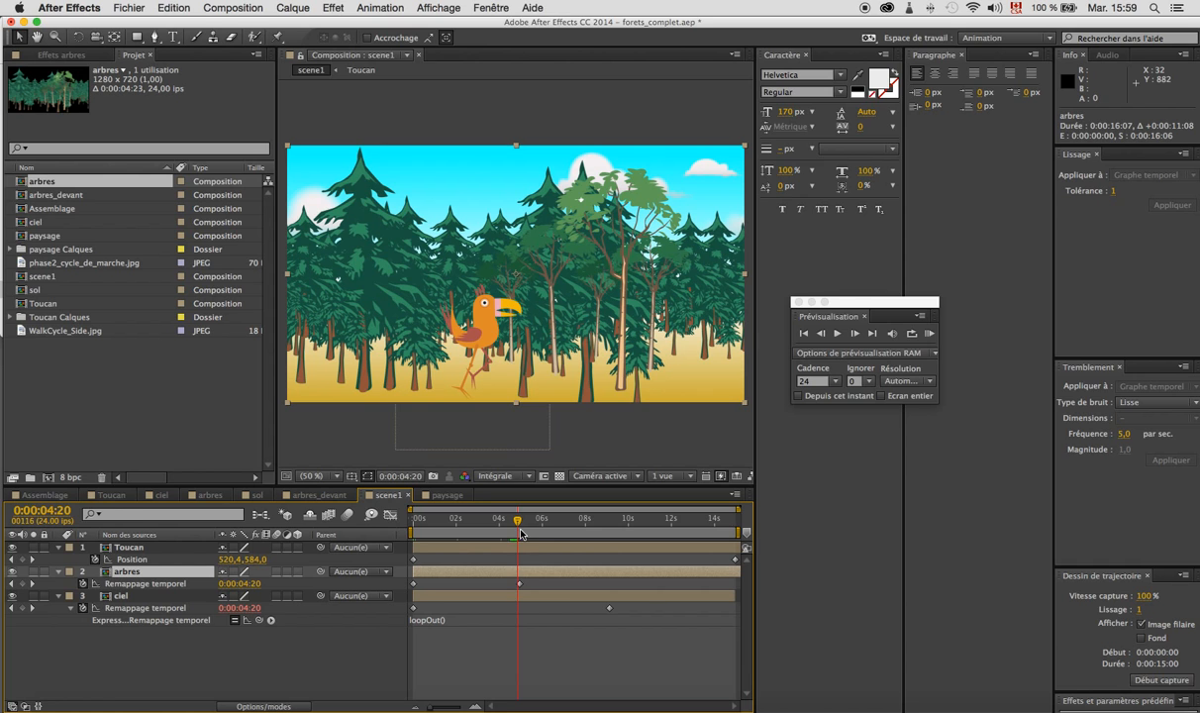
drag(432, 708, 427, 708)
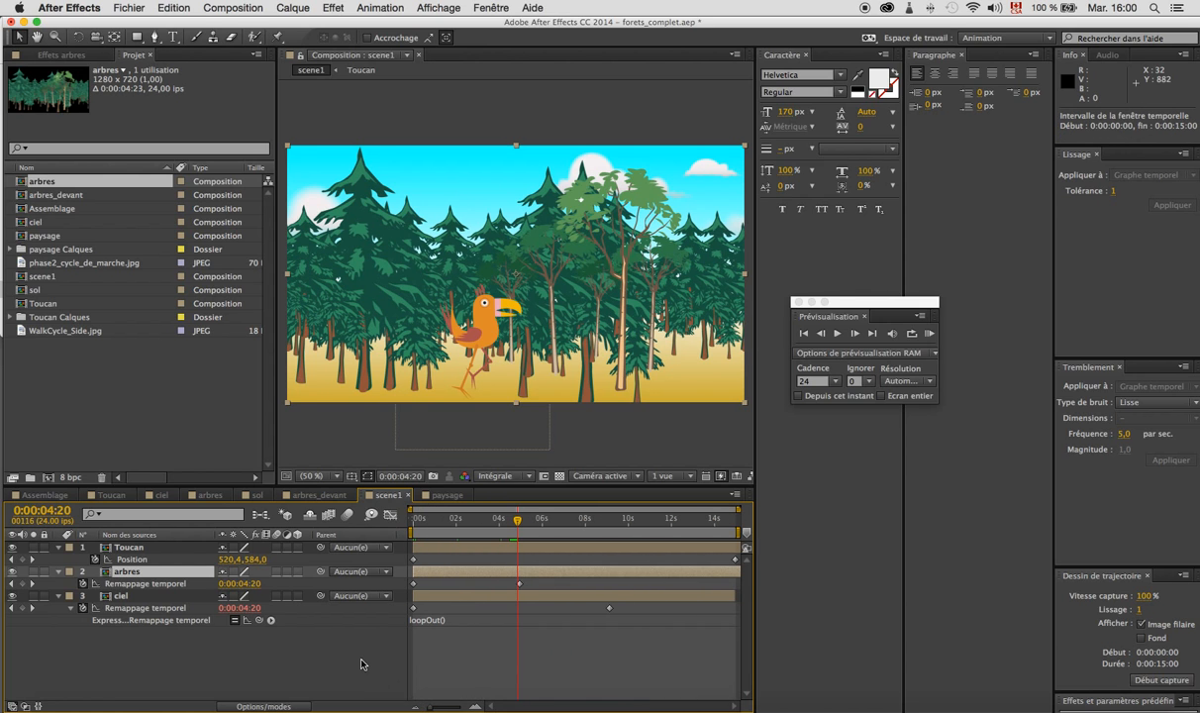
alt+click(85, 584)
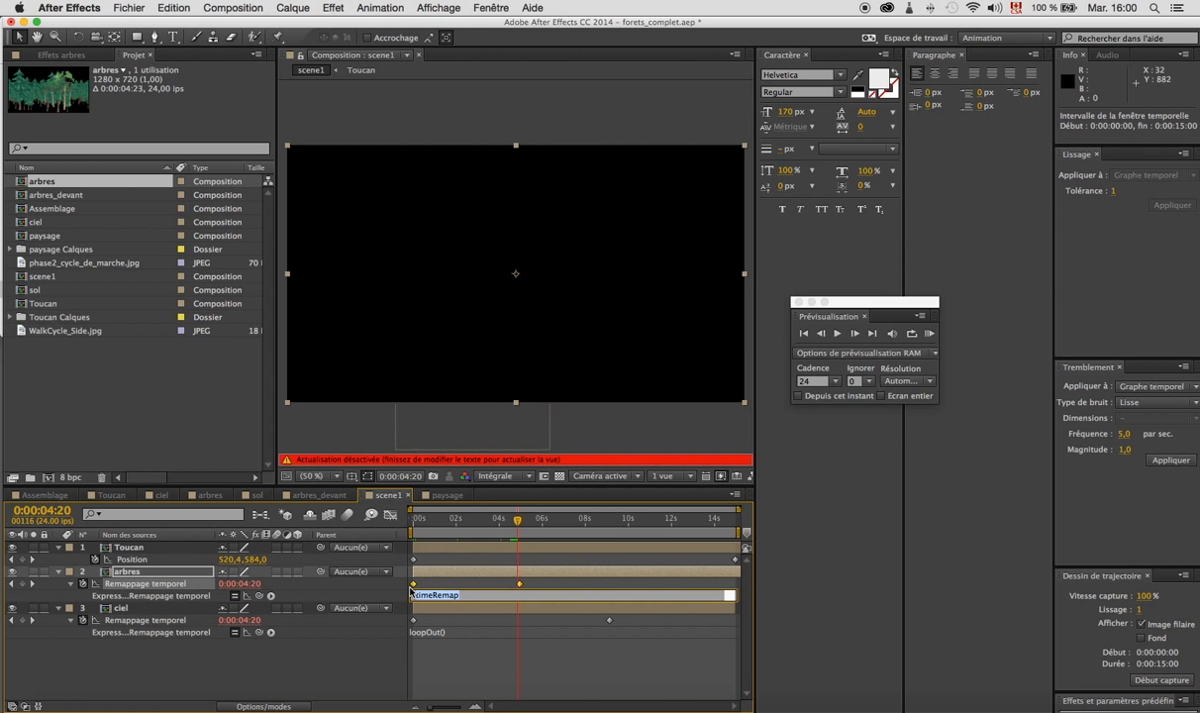
key(BackSpace)
text(loopOut())
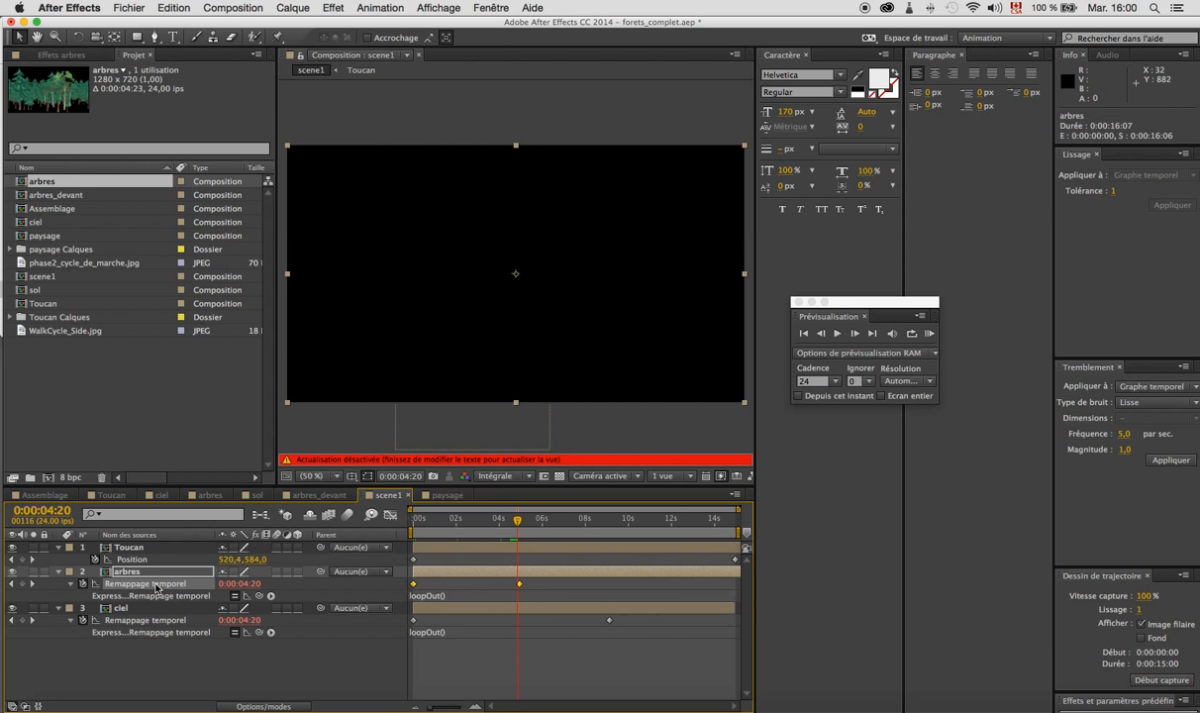
click(195, 585)
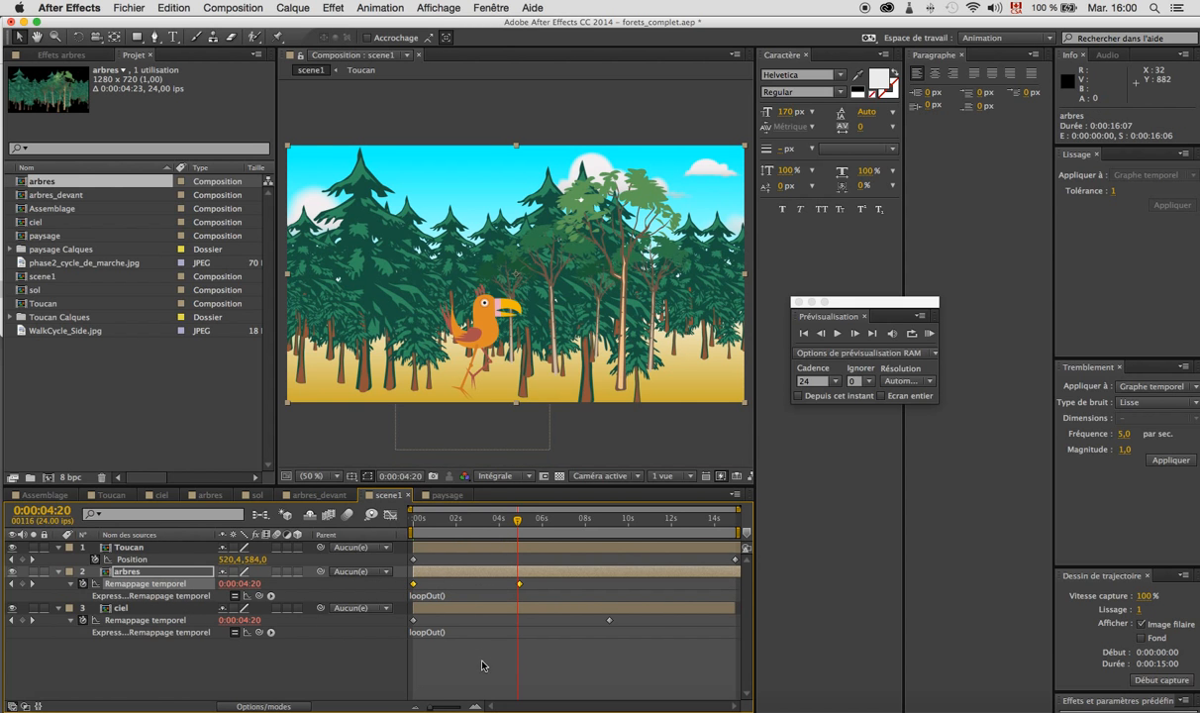
- Replace the arbres layer's last time-remap keyframe at 0:00:04:23 with one at 0:00:04:22
drag(432, 709, 434, 709)
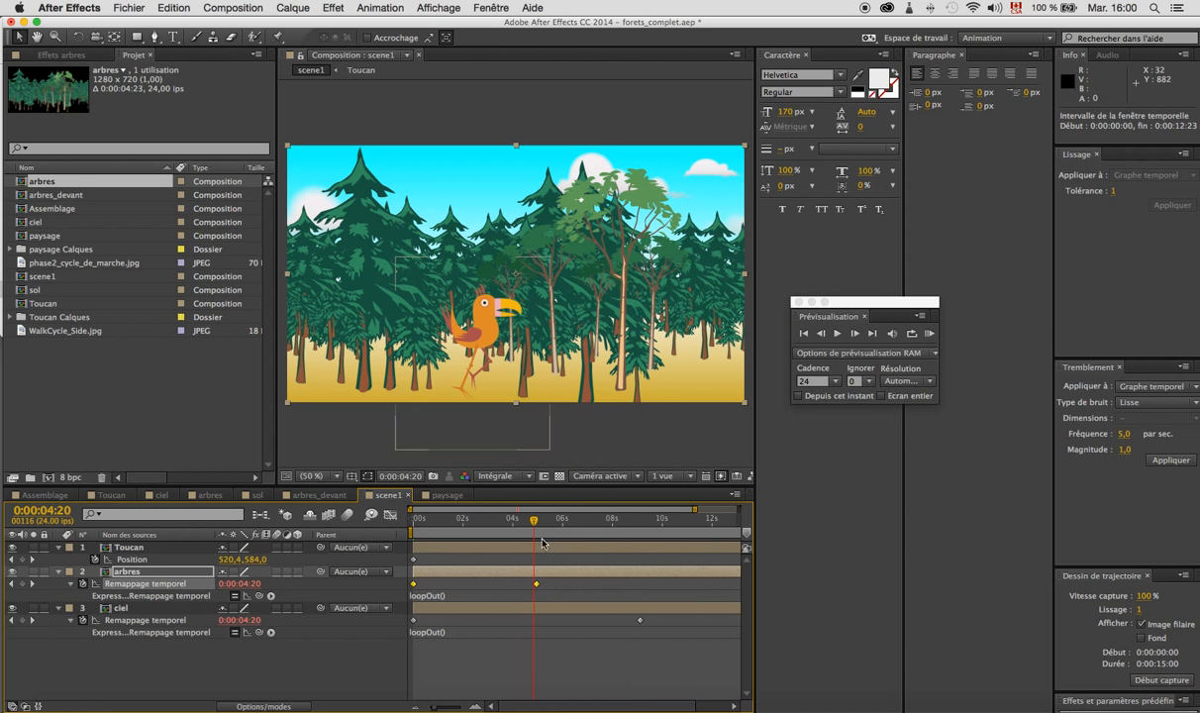
drag(435, 709, 463, 709)
drag(574, 522, 638, 534)
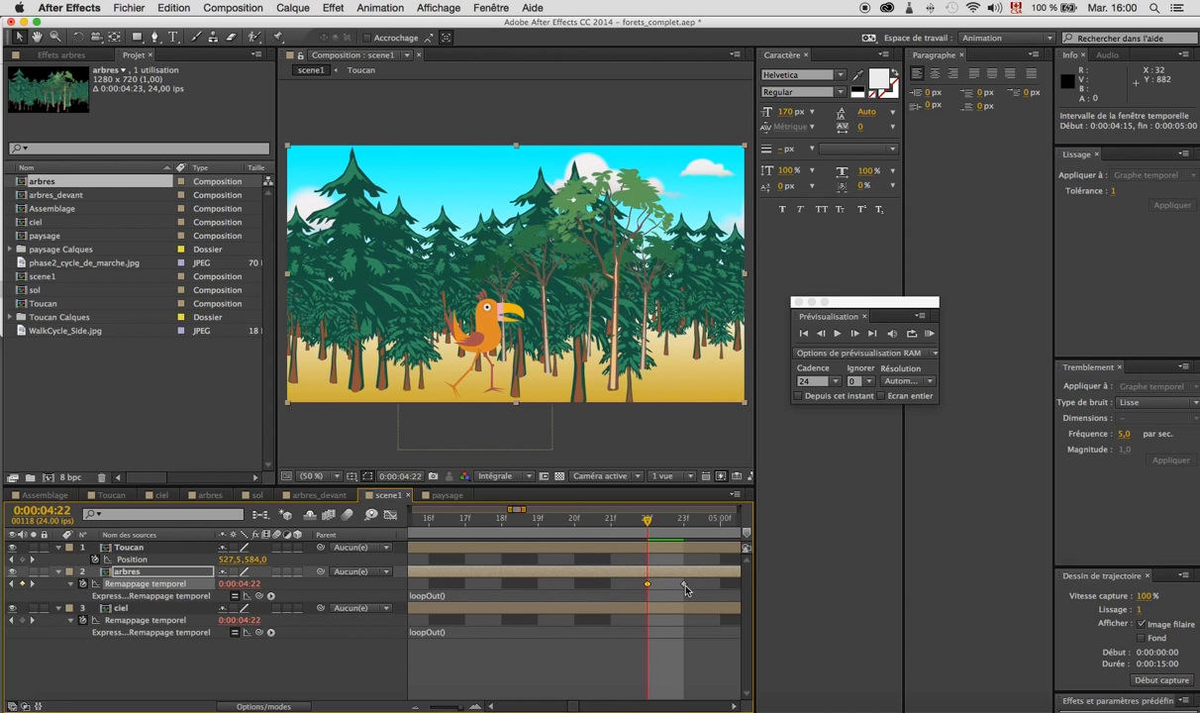
click(685, 590)
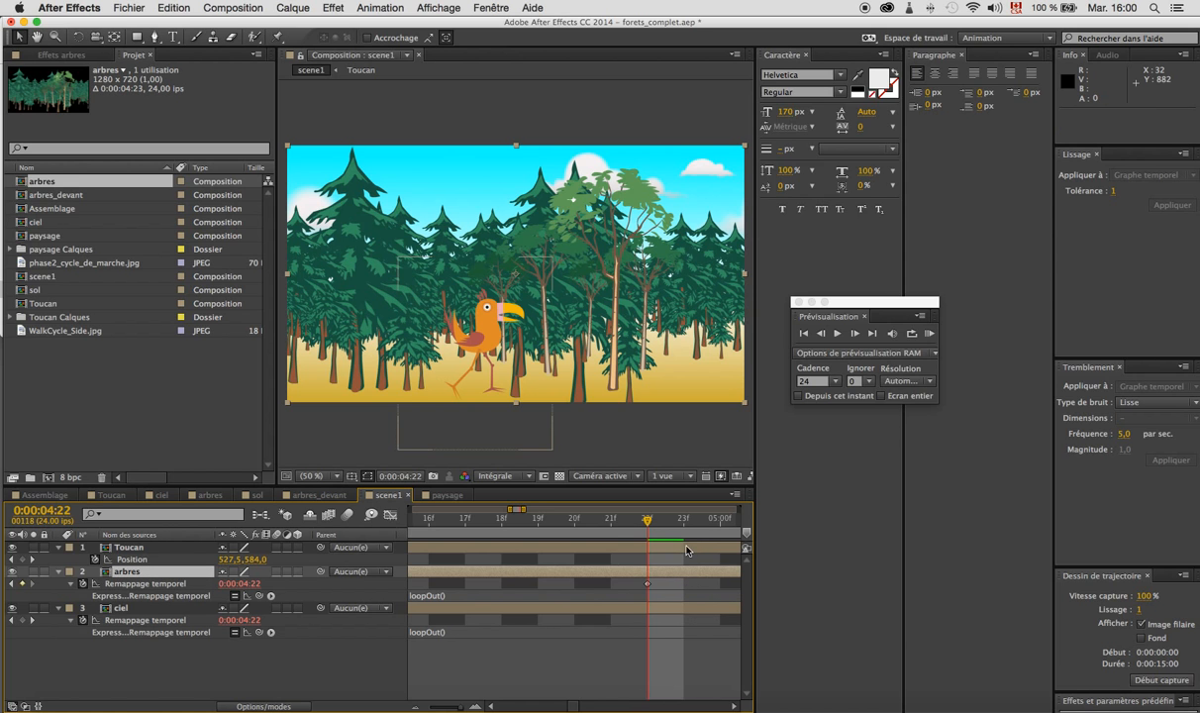
- Return to the first frame and run a RAM preview of scene1 to check the looping trees
drag(647, 525, 382, 569)
drag(463, 708, 418, 708)
drag(506, 518, 367, 536)
click(927, 335)
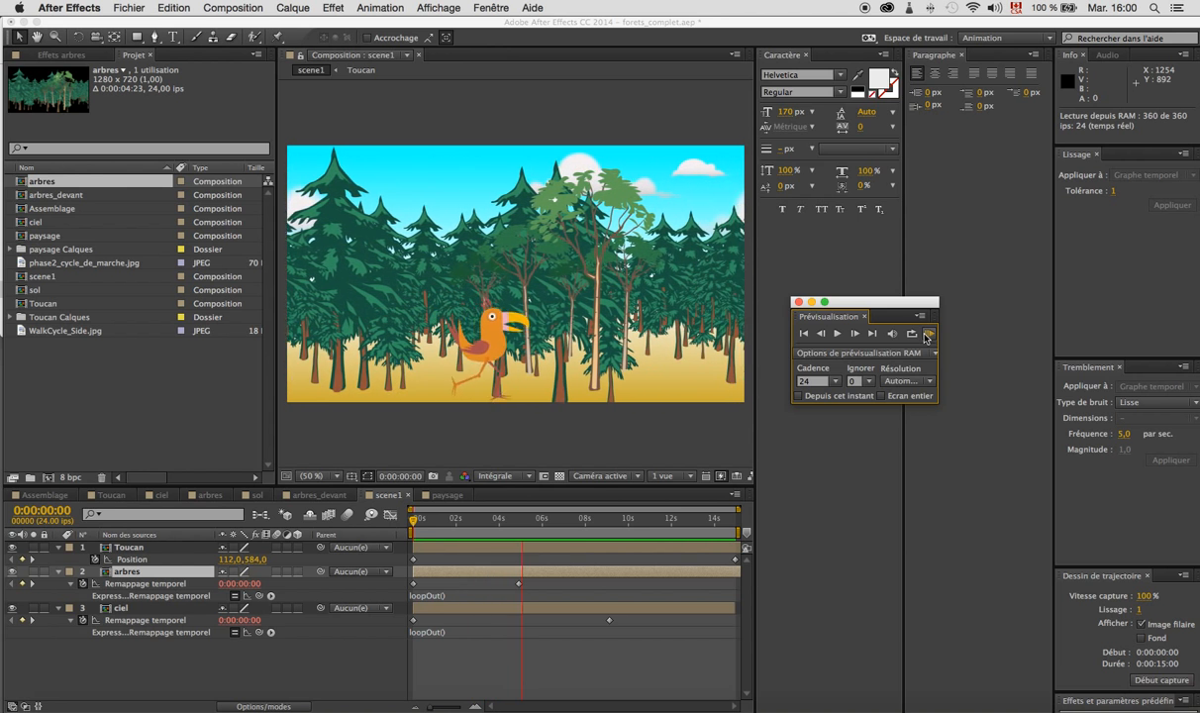
click(928, 338)
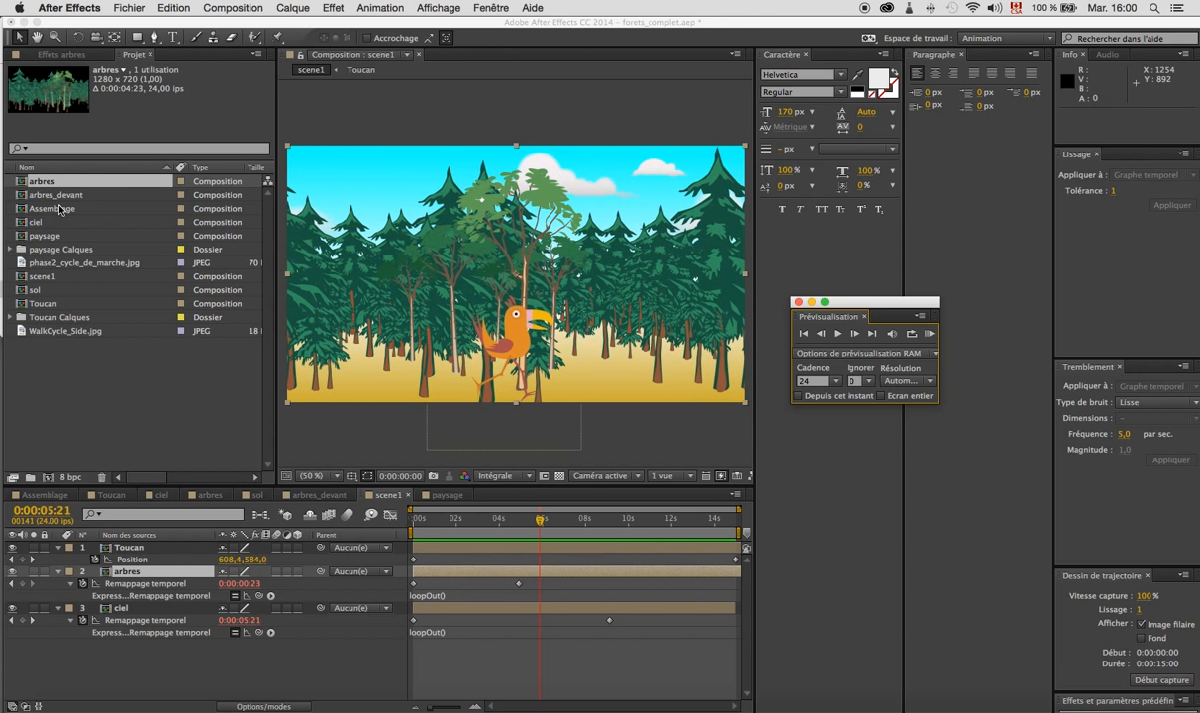
- Add the sol composition as a layer between Toucan and arbres in scene1, and return to the first frame
click(49, 227)
click(39, 290)
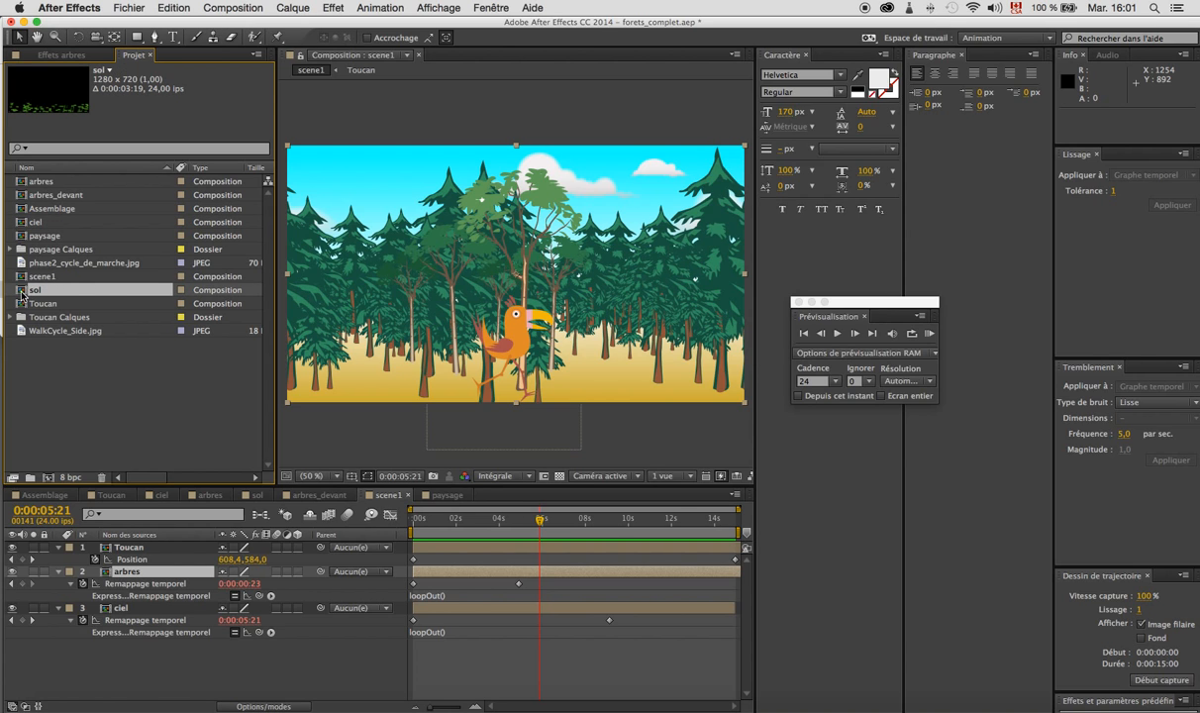
drag(22, 294, 146, 545)
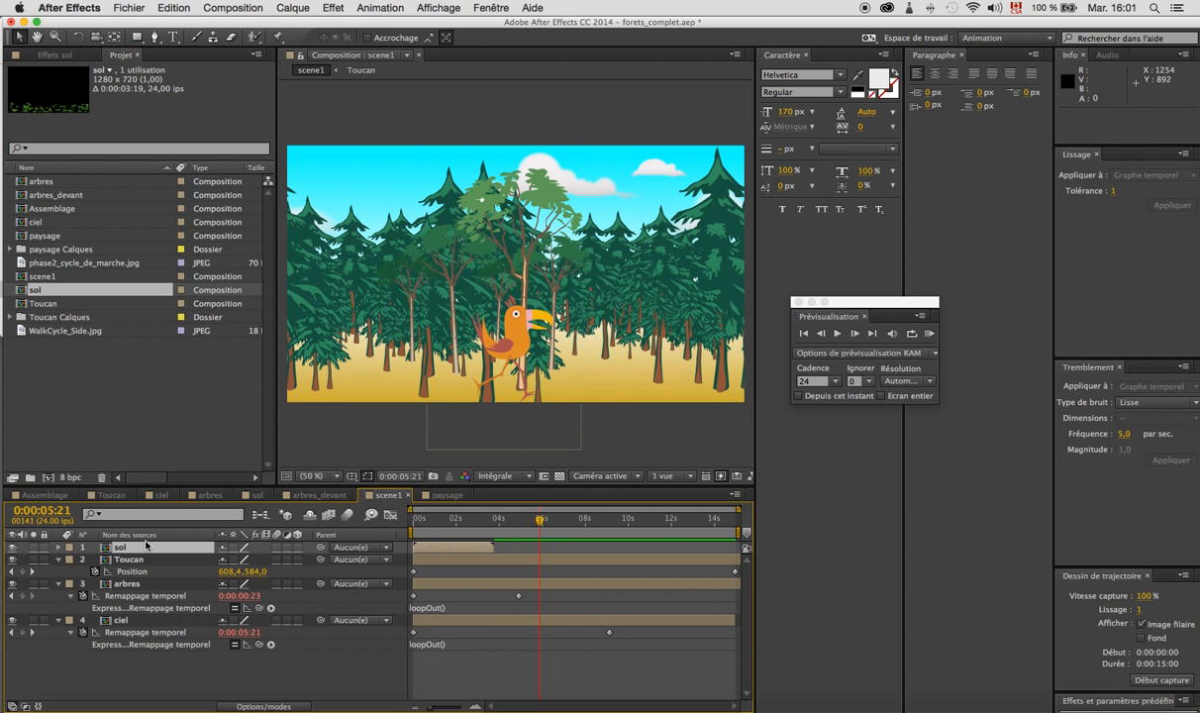
click(418, 521)
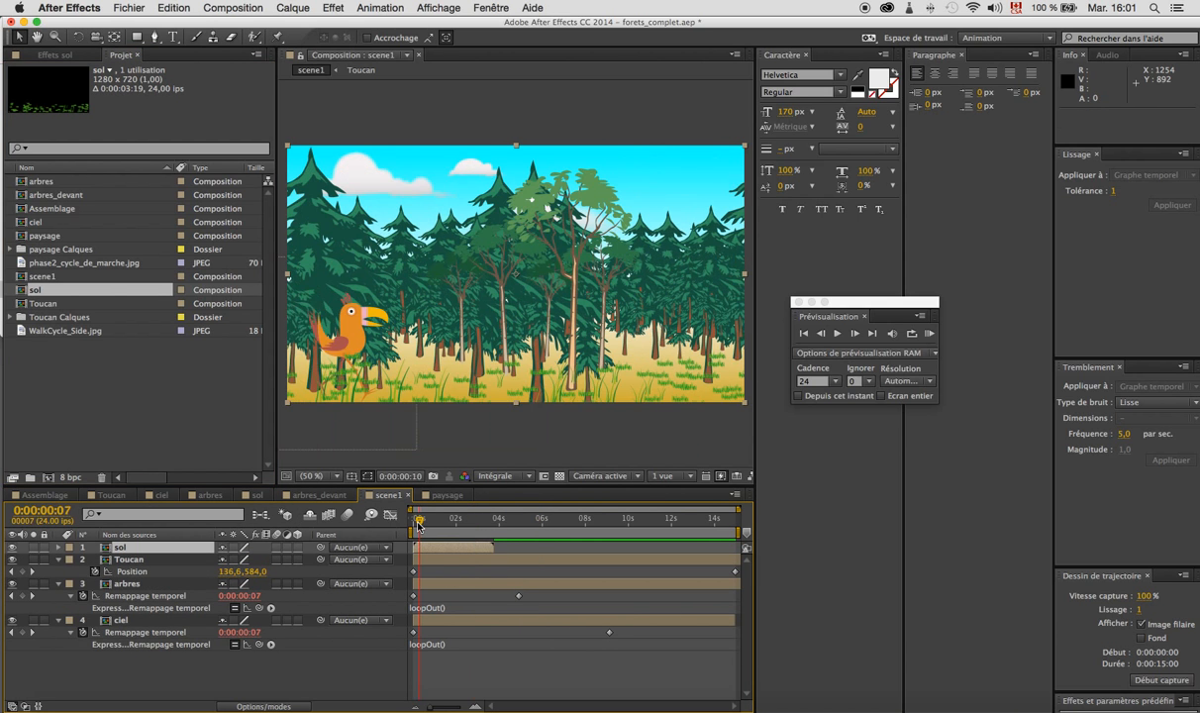
mouse_move(418, 525)
mouse_down()
mouse_move(446, 529)
mouse_move(422, 537)
mouse_move(448, 539)
mouse_move(409, 540)
mouse_up()
drag(166, 547, 169, 569)
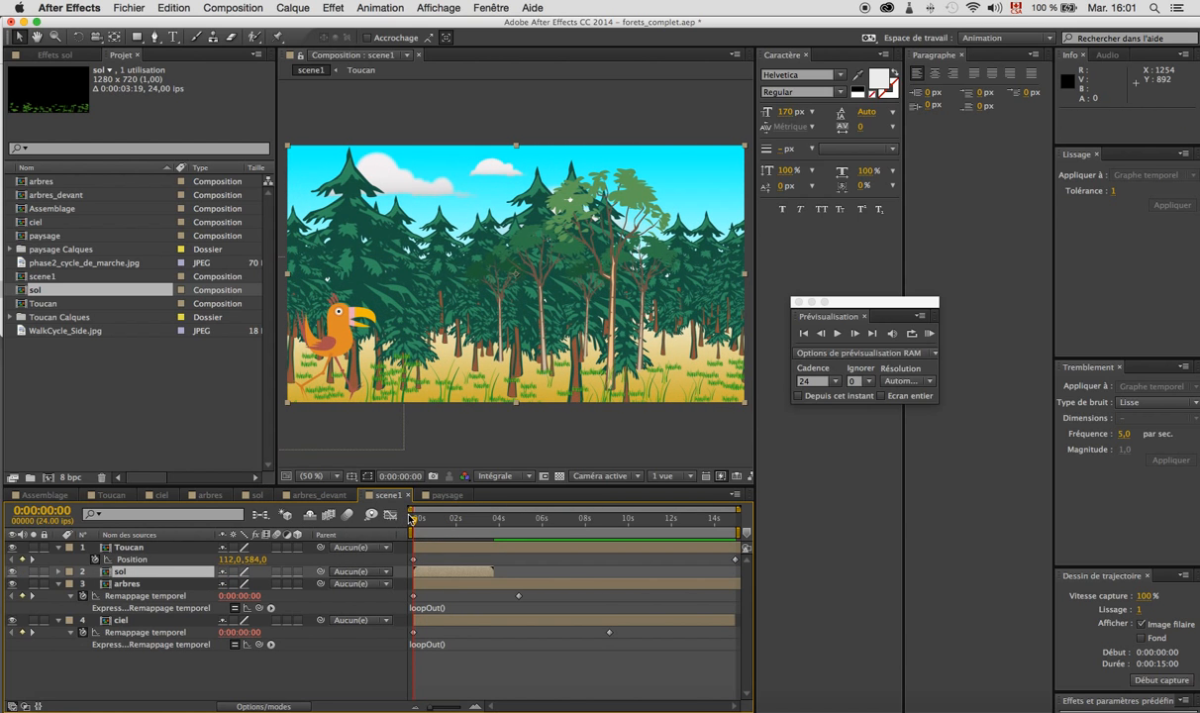
- Enable time remapping on the sol layer and give it the expression loopOut()
right_click(116, 543)
mouse_move(231, 277)
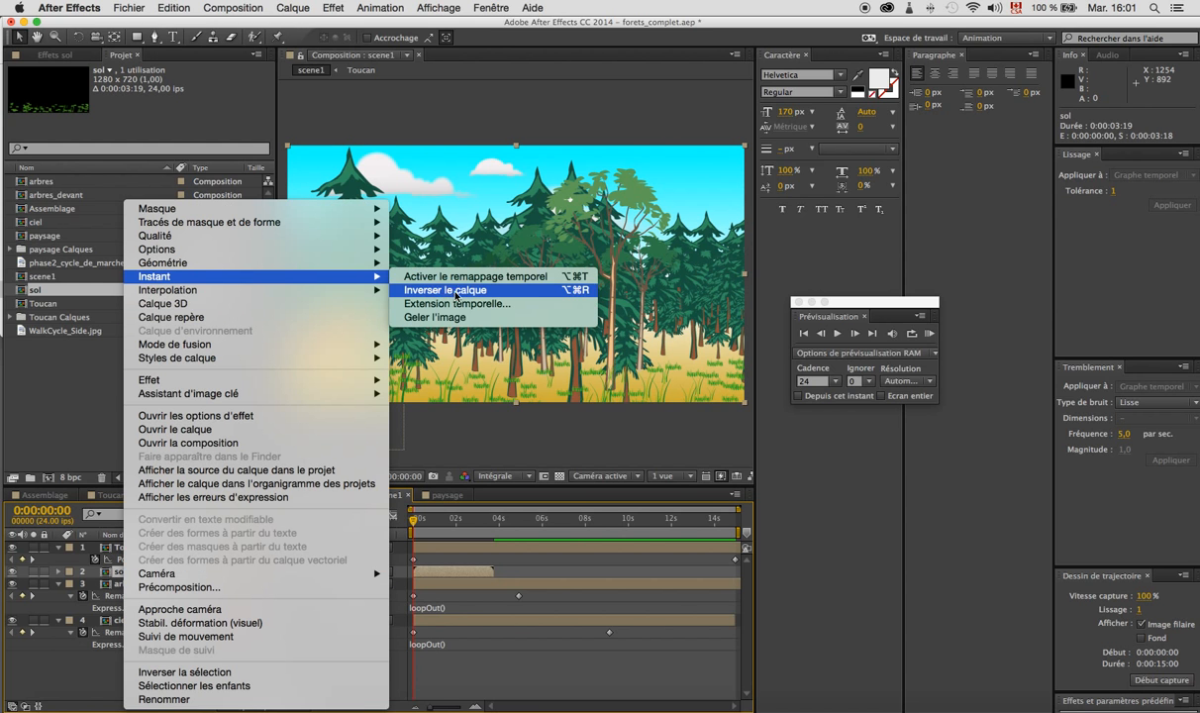
click(471, 280)
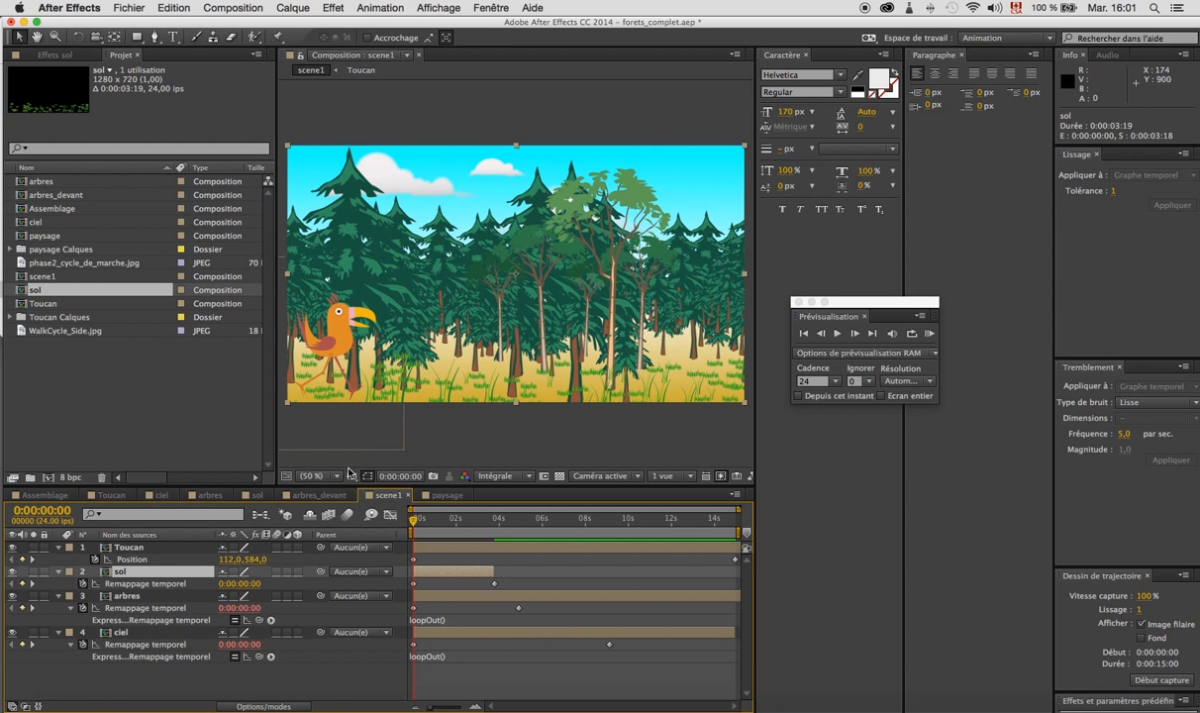
alt+click(84, 584)
text(loopOut()
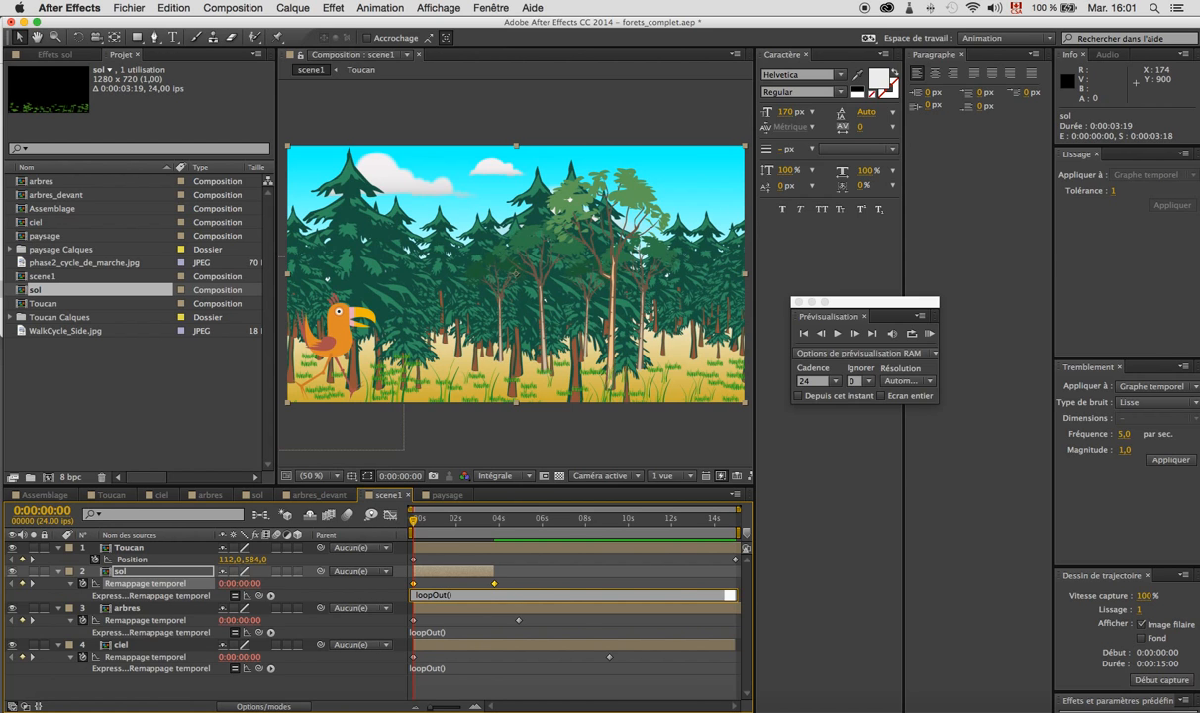
click(198, 599)
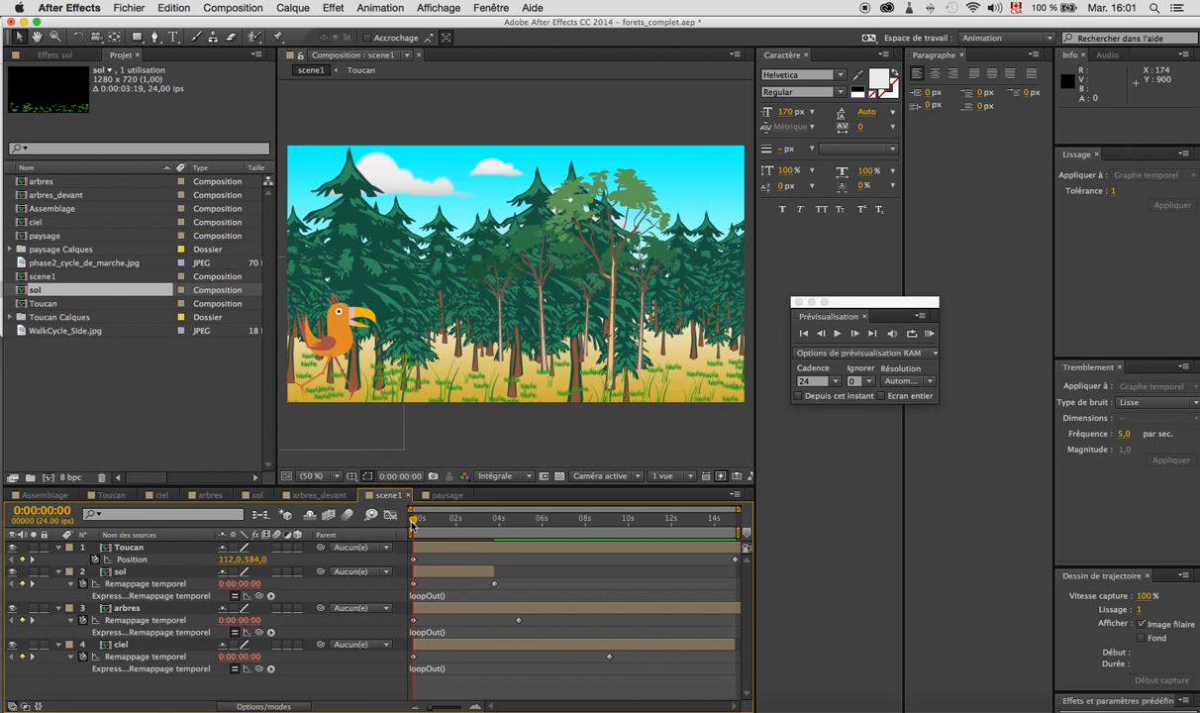
- Replace the sol layer's last time-remap keyframe at 0:00:03:19 with one at 0:00:03:18
click(430, 521)
drag(439, 525, 494, 520)
drag(431, 708, 460, 708)
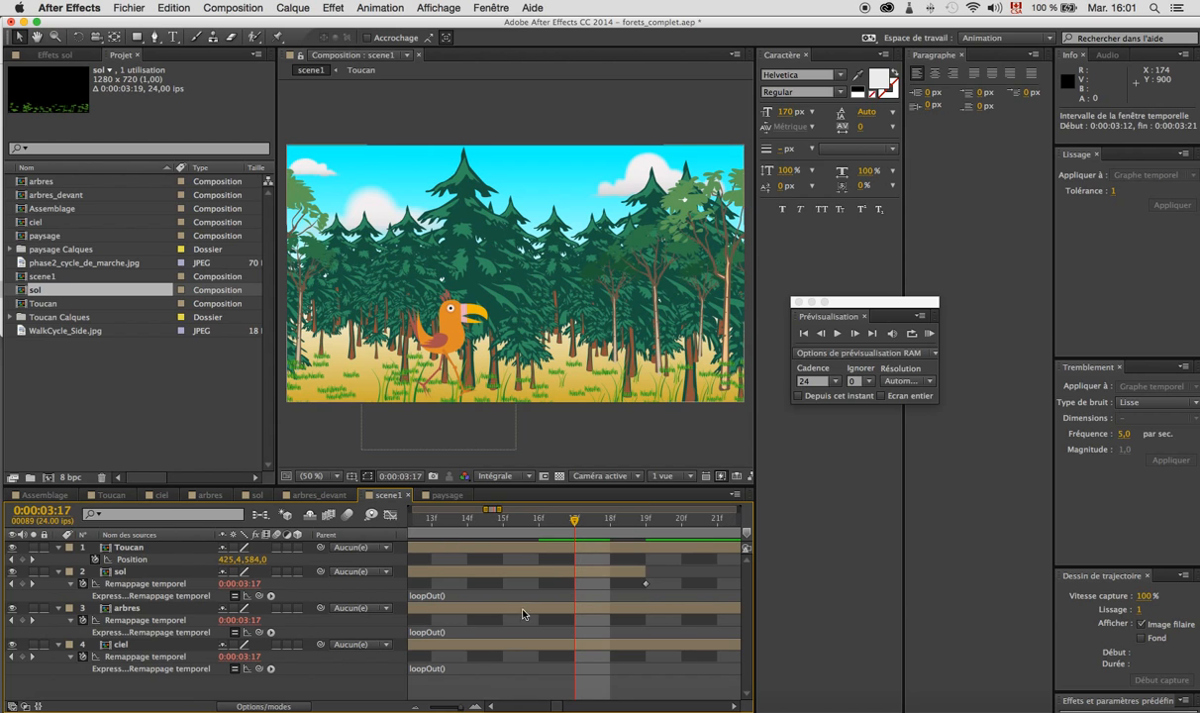
key(Page_Down)
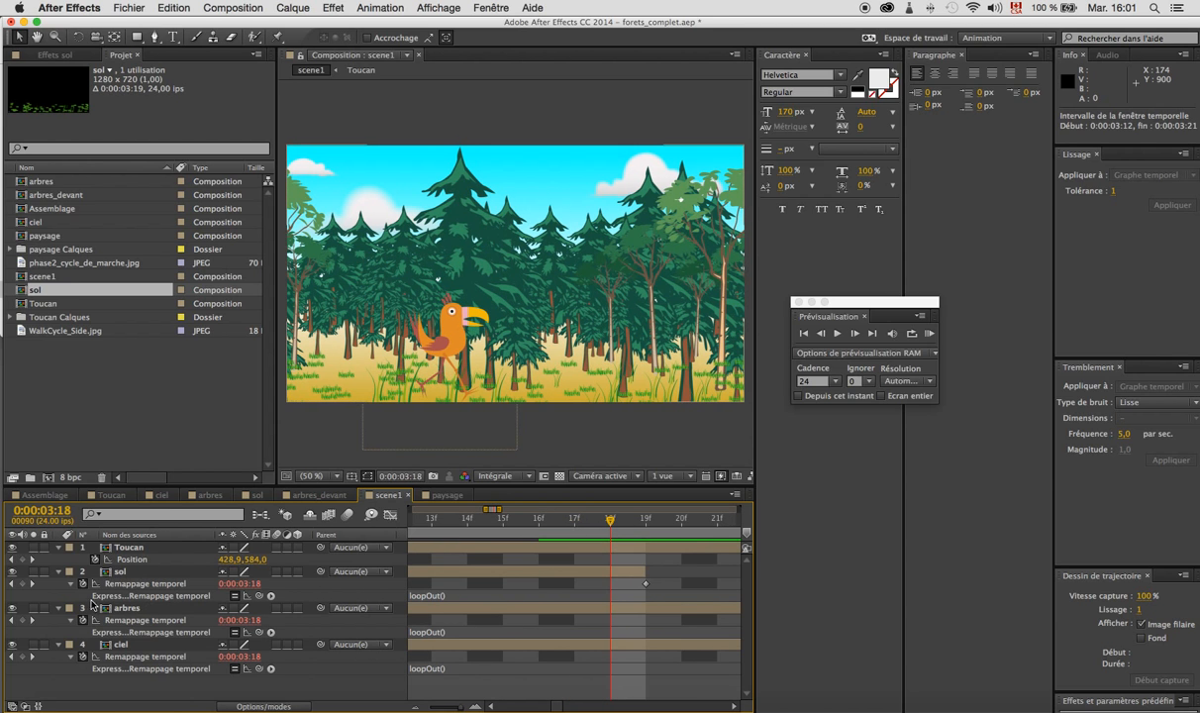
click(22, 584)
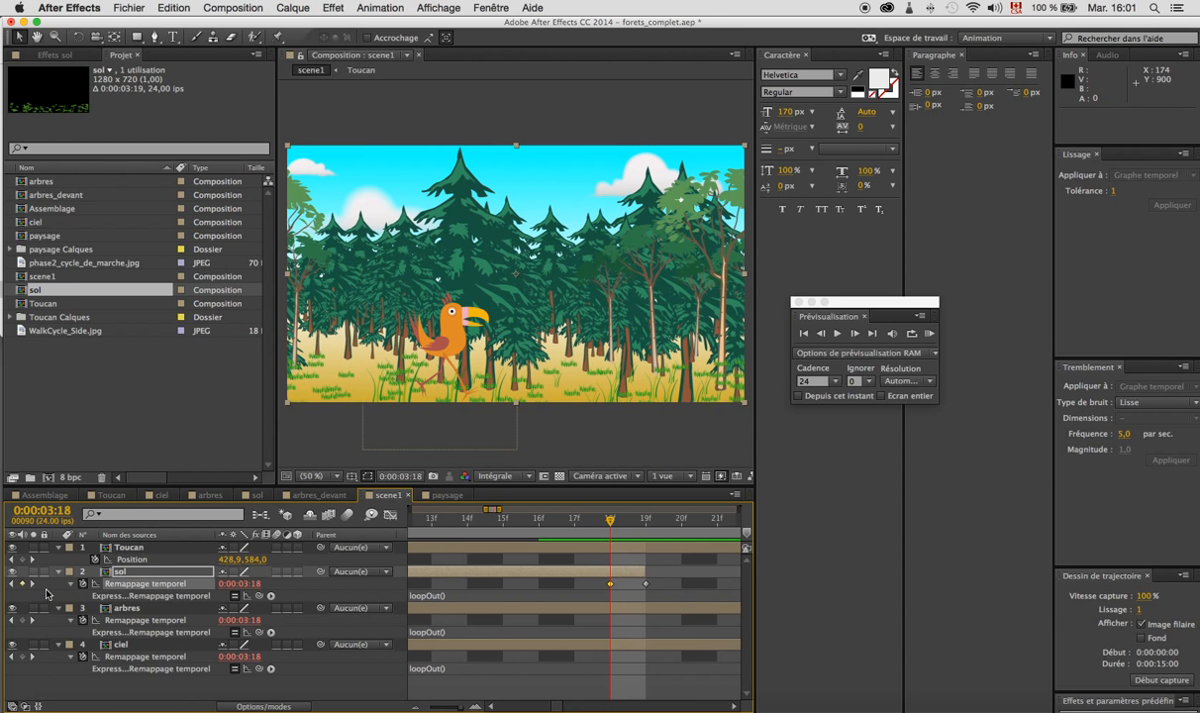
click(646, 586)
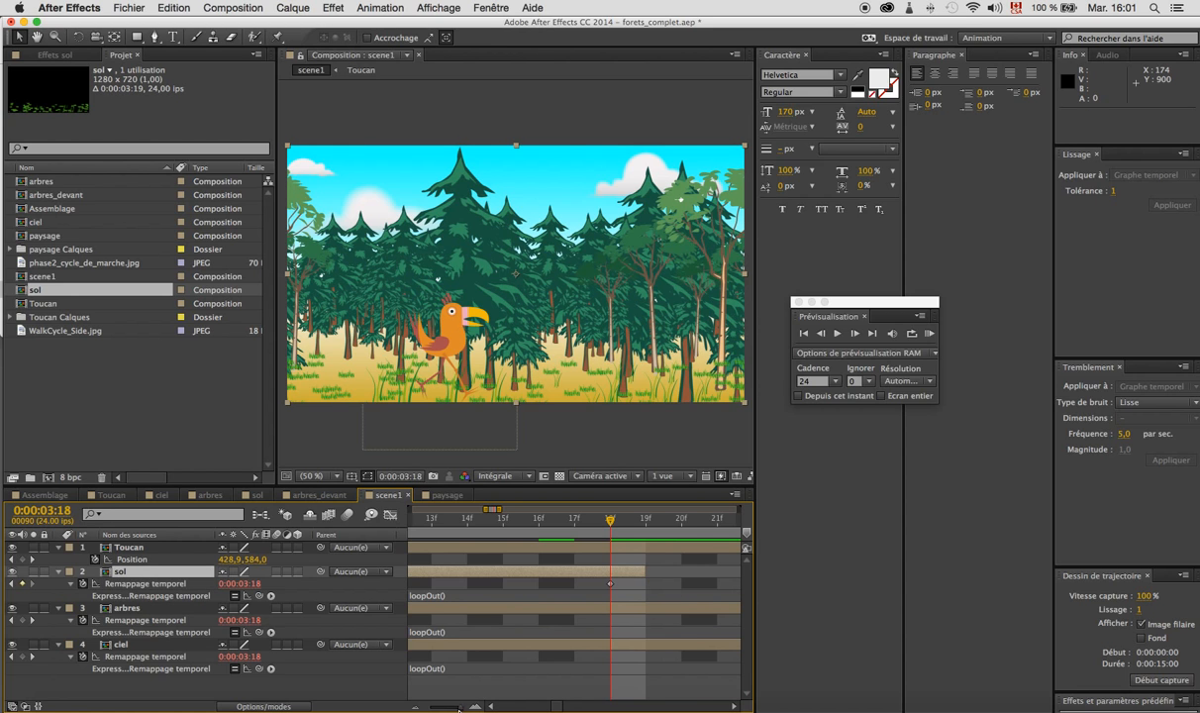
- Extend the sol layer's end past the end of scene1 and return to the first frame
drag(460, 709, 418, 709)
drag(495, 572, 738, 573)
drag(495, 521, 402, 536)
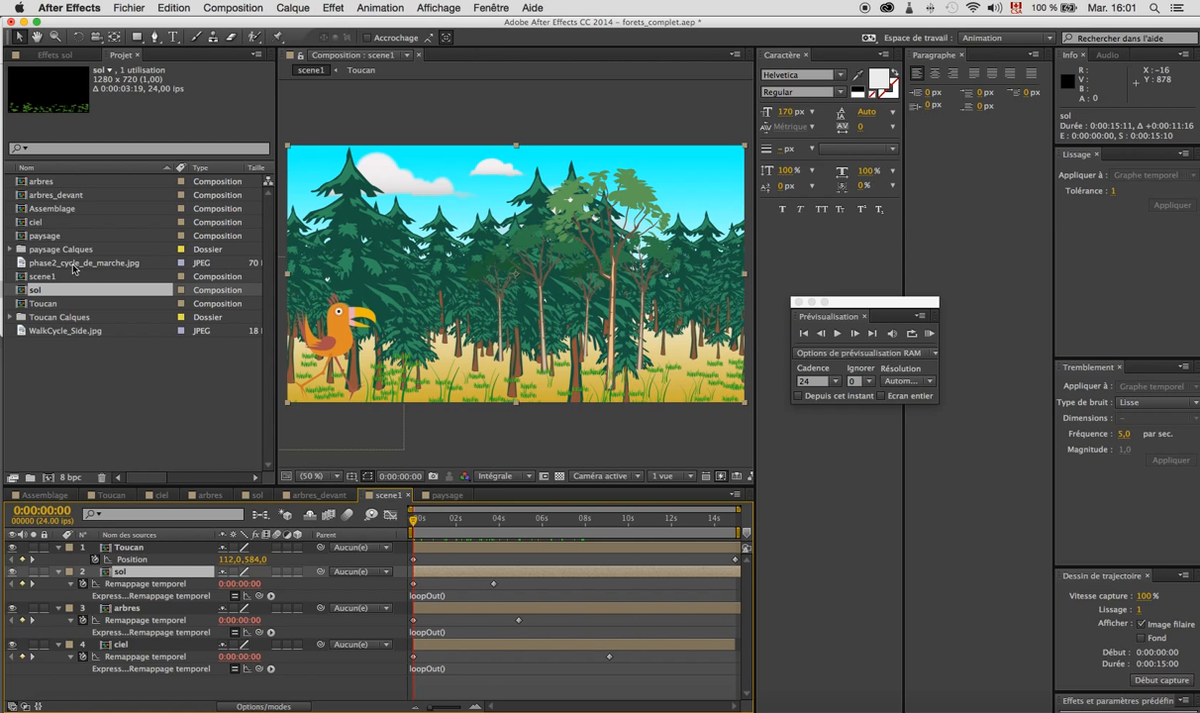
- Add the arbres_devant composition as the topmost layer of scene1, starting at the first frame
click(48, 197)
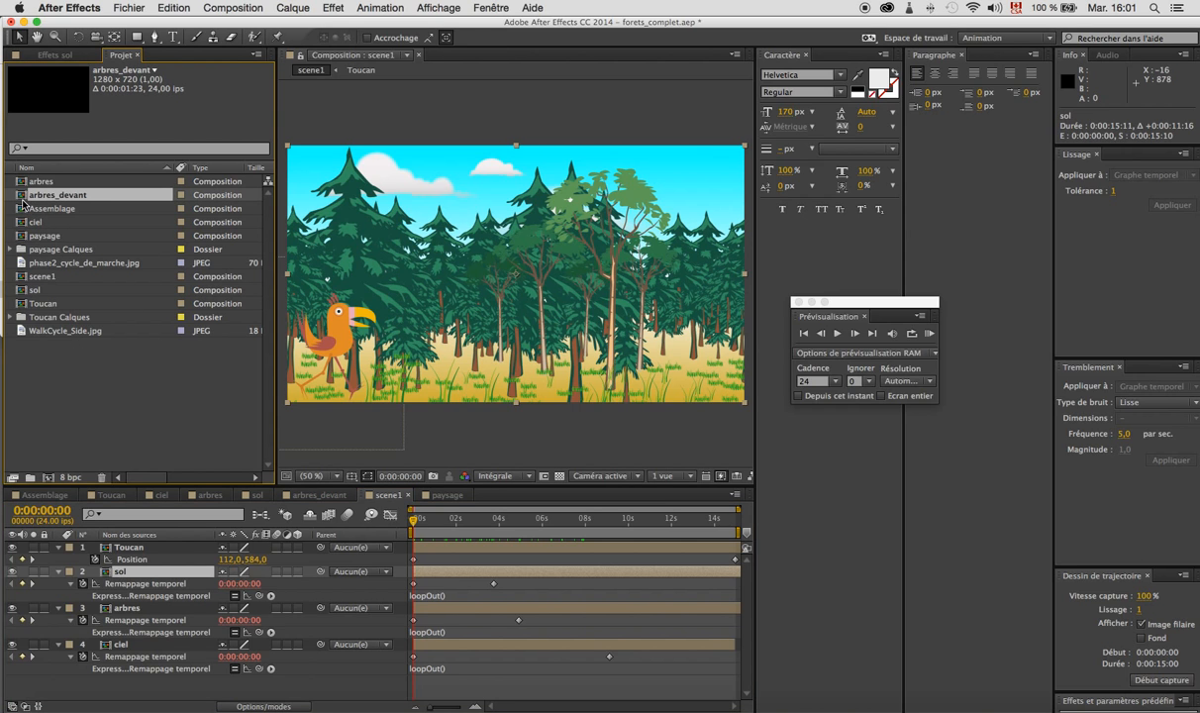
drag(23, 192, 100, 545)
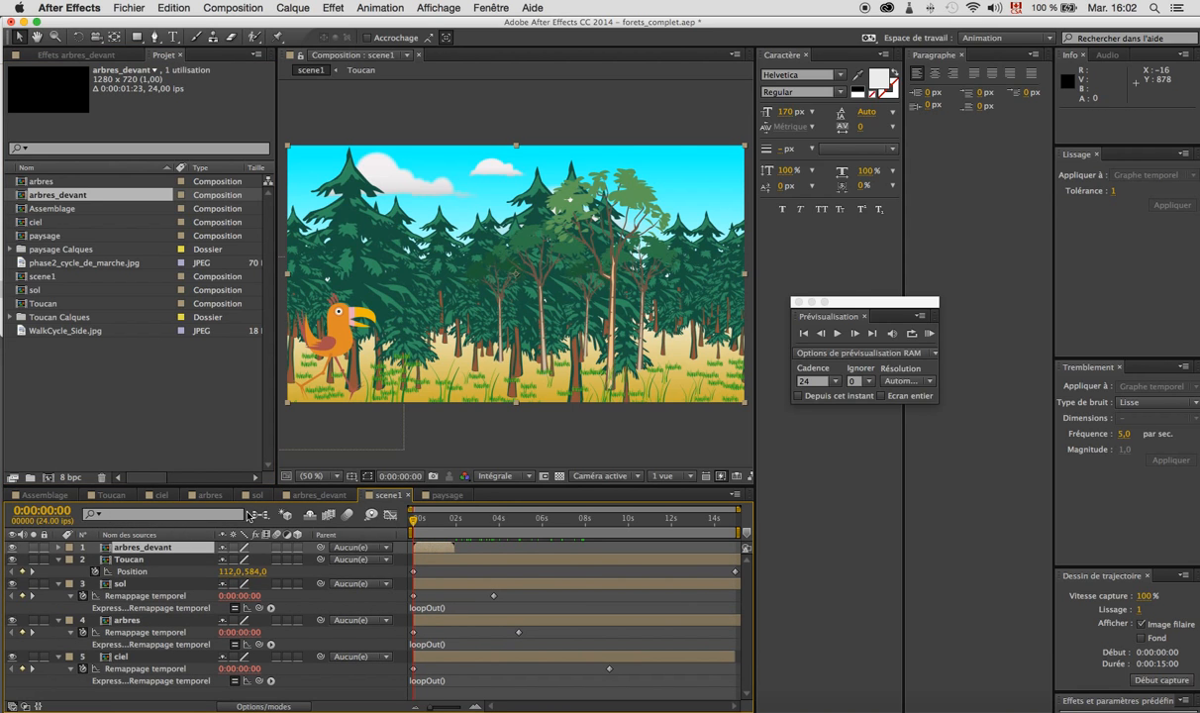
drag(414, 519, 487, 521)
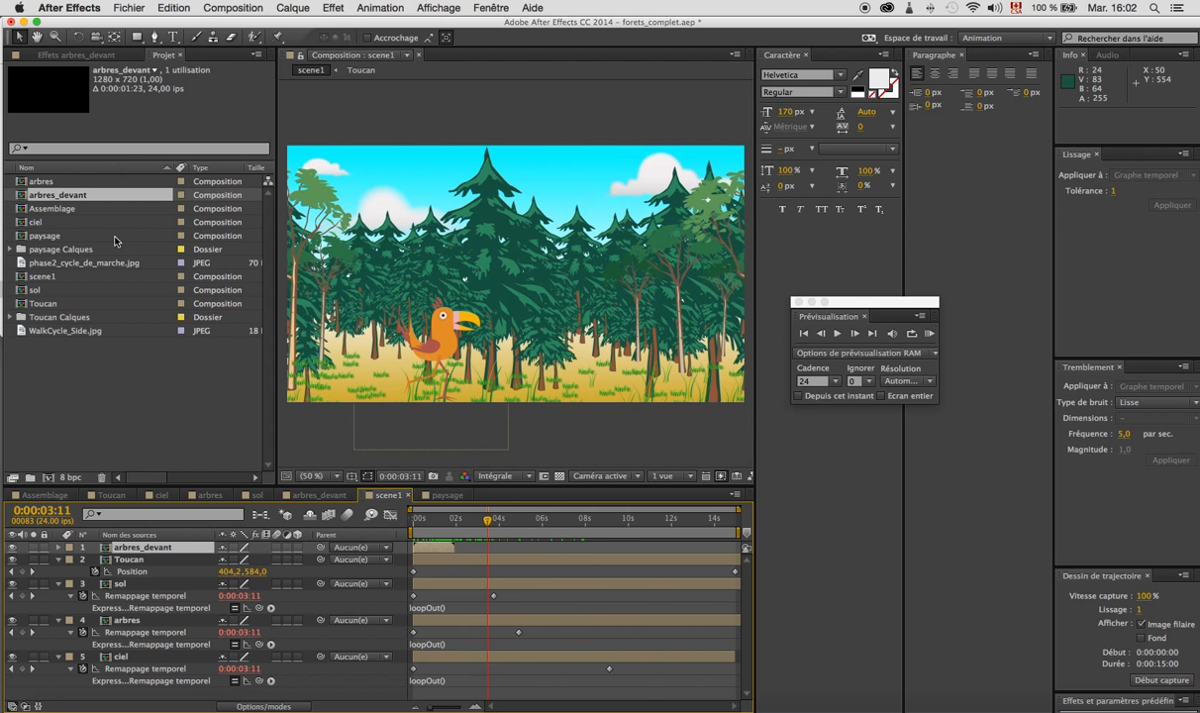
- Add a second arbres_devant layer on top of scene1, starting at 0:00:06:15, and run a RAM preview
drag(492, 528, 555, 522)
drag(27, 205, 142, 546)
drag(445, 548, 676, 536)
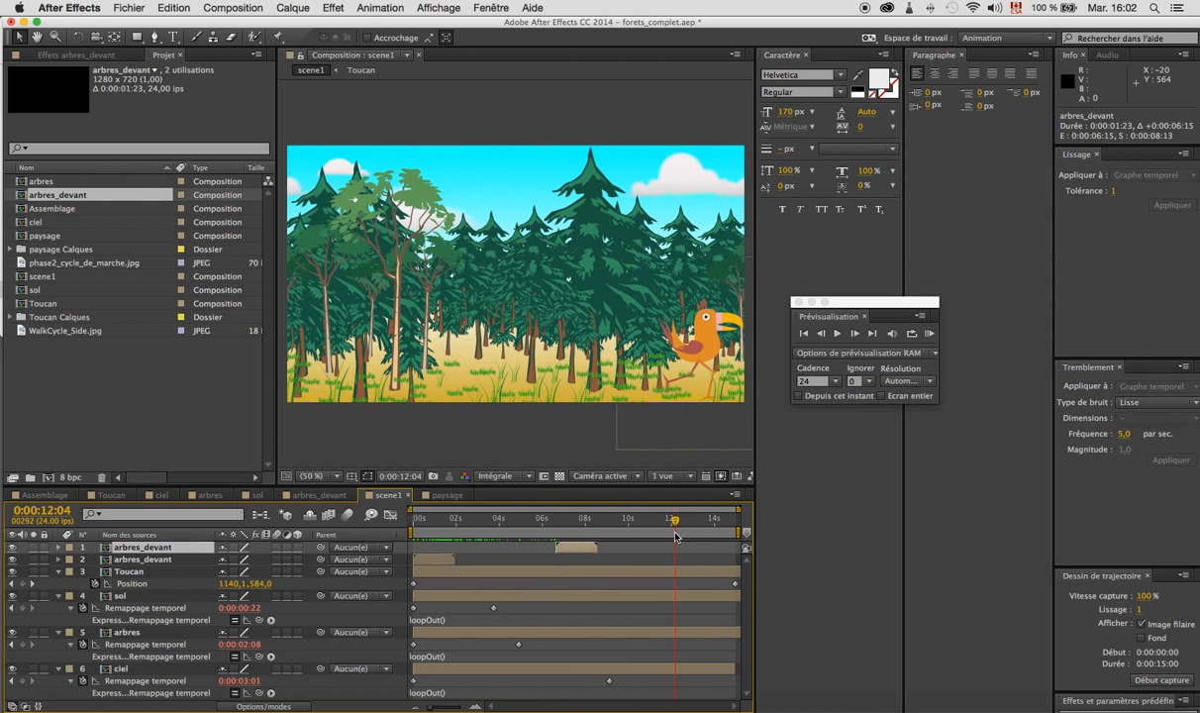
click(929, 334)
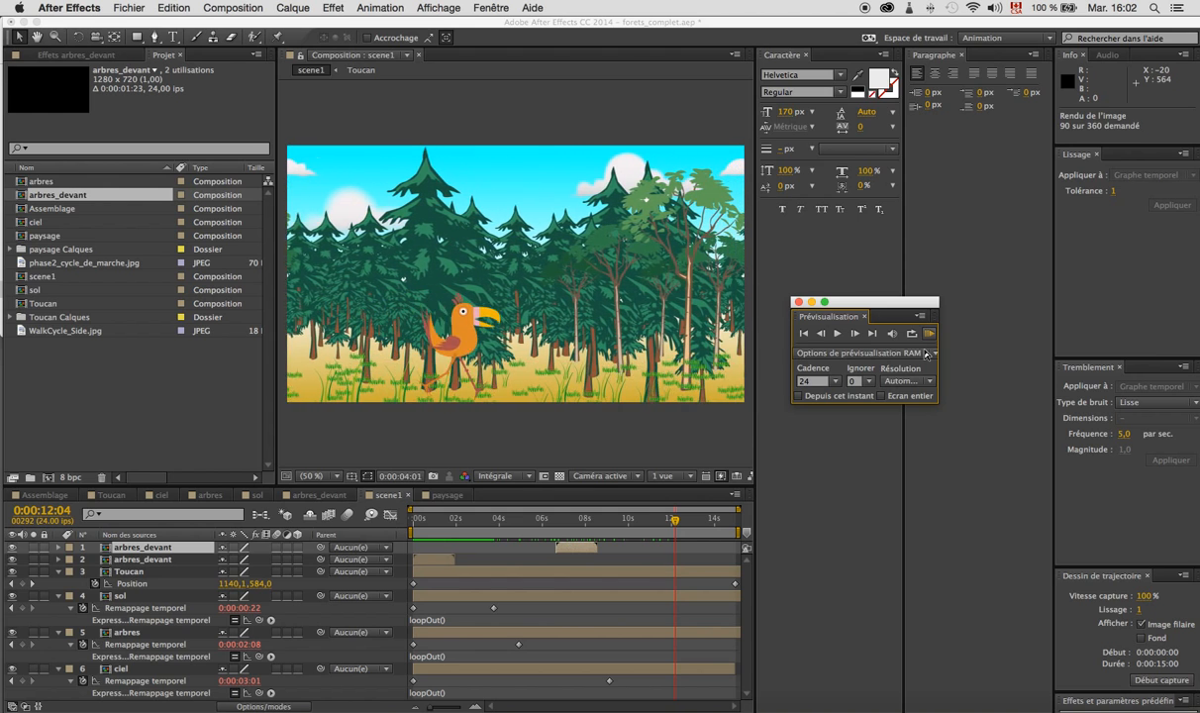